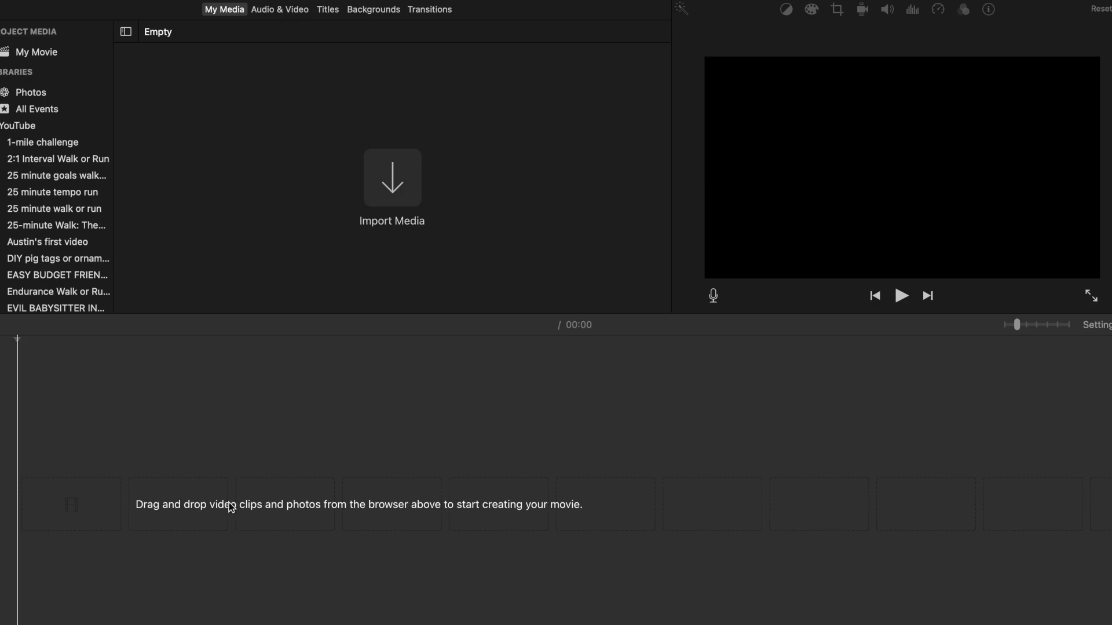
Step: Add IMG_9279.MOV from the Finder's Recents to the empty movie timeline and close the Finder window
key("super+Tab")
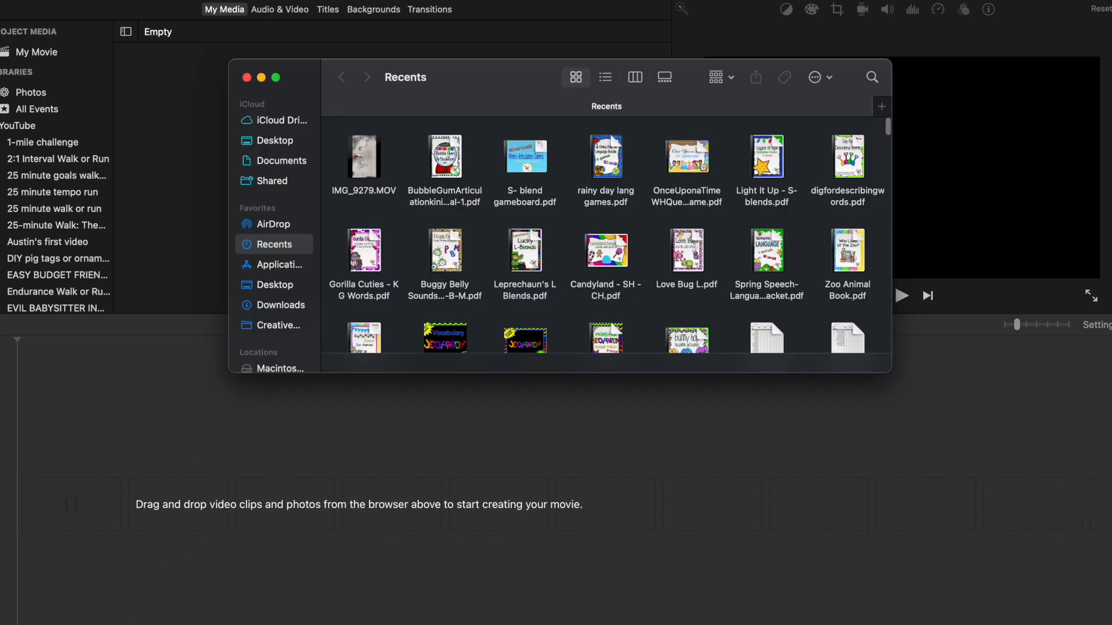
left_click_drag(369, 167, 93, 496)
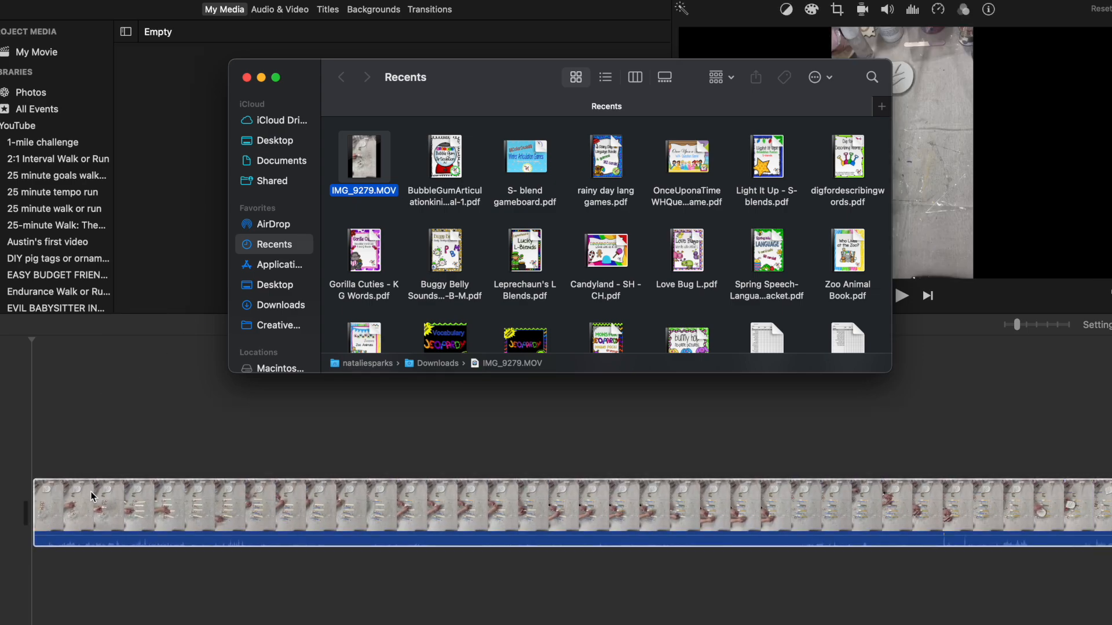
left_click(246, 78)
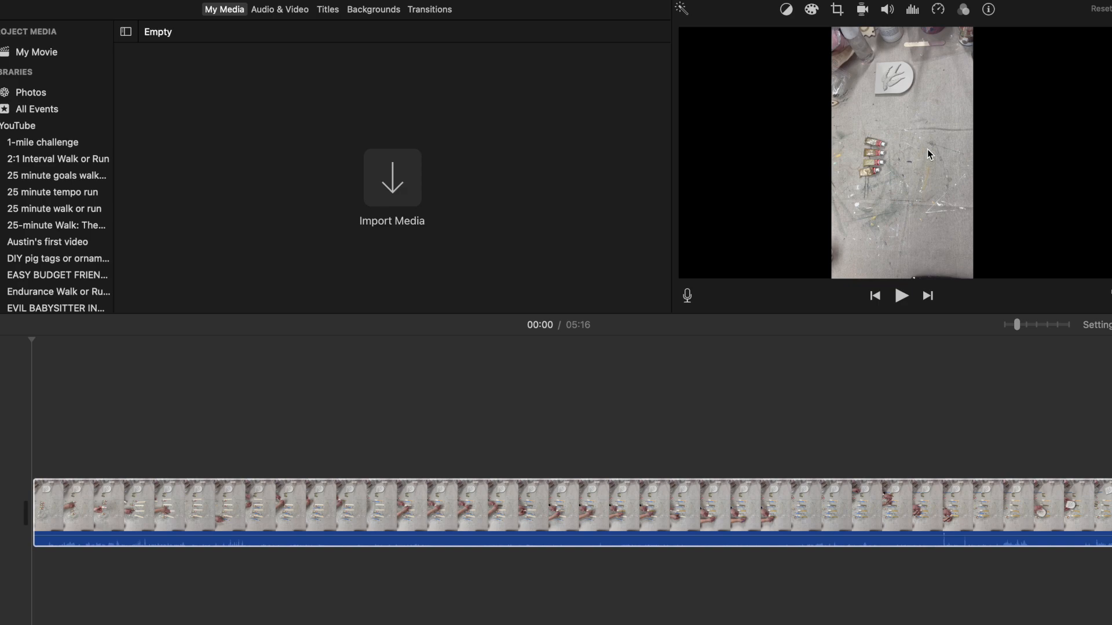
Step: Crop the clip with Crop to Fill, framing the paint tubes in the middle, and play back the result briefly
left_click(838, 11)
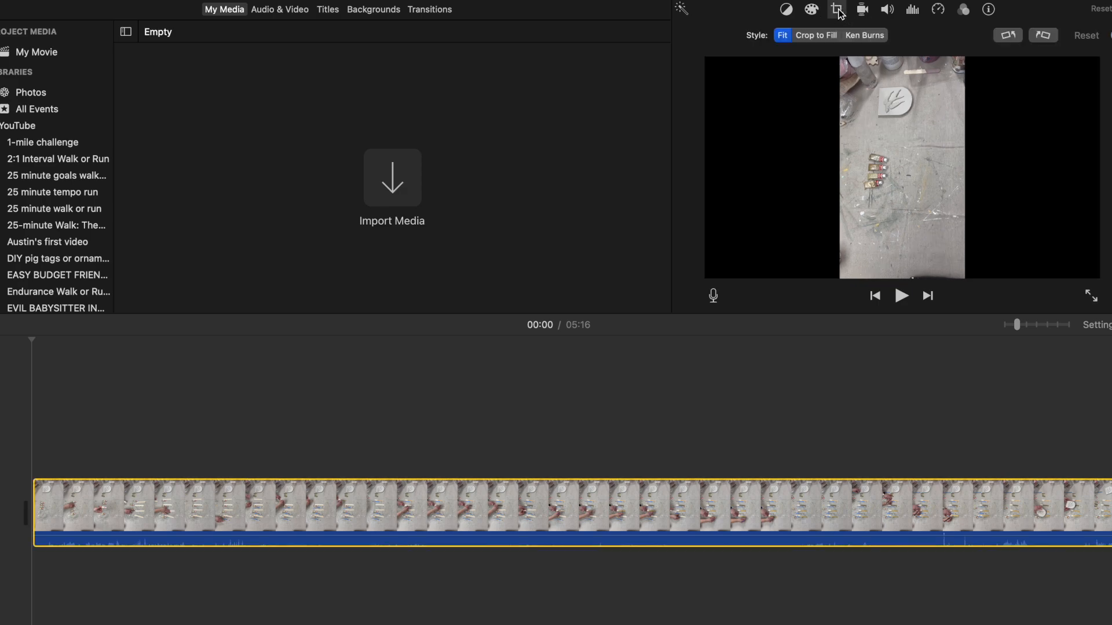
left_click_drag(891, 142, 917, 171)
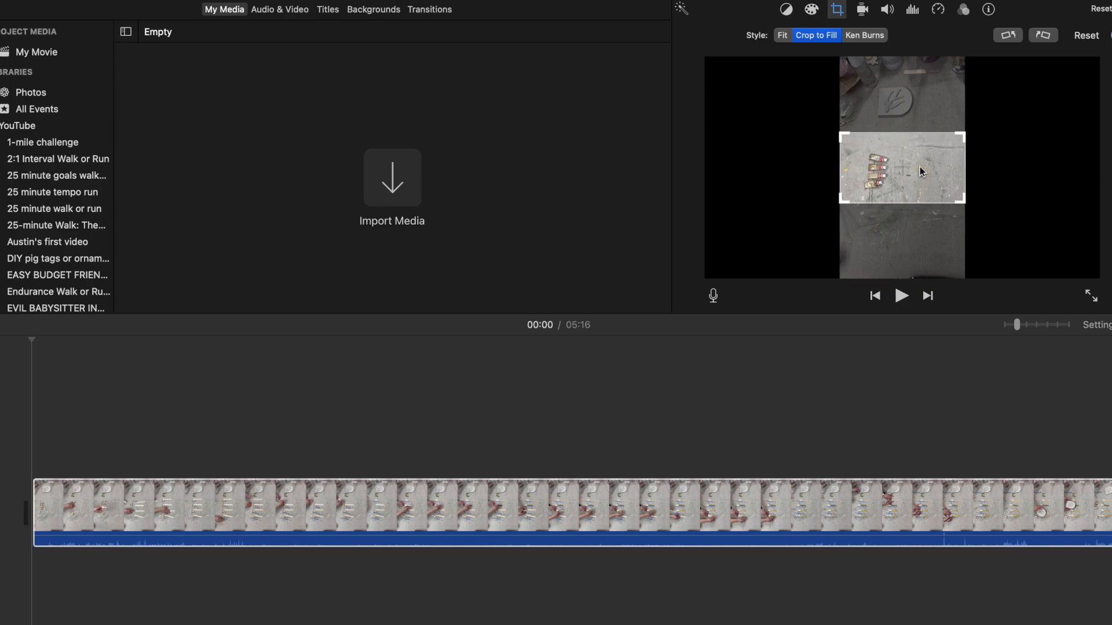
key("Return")
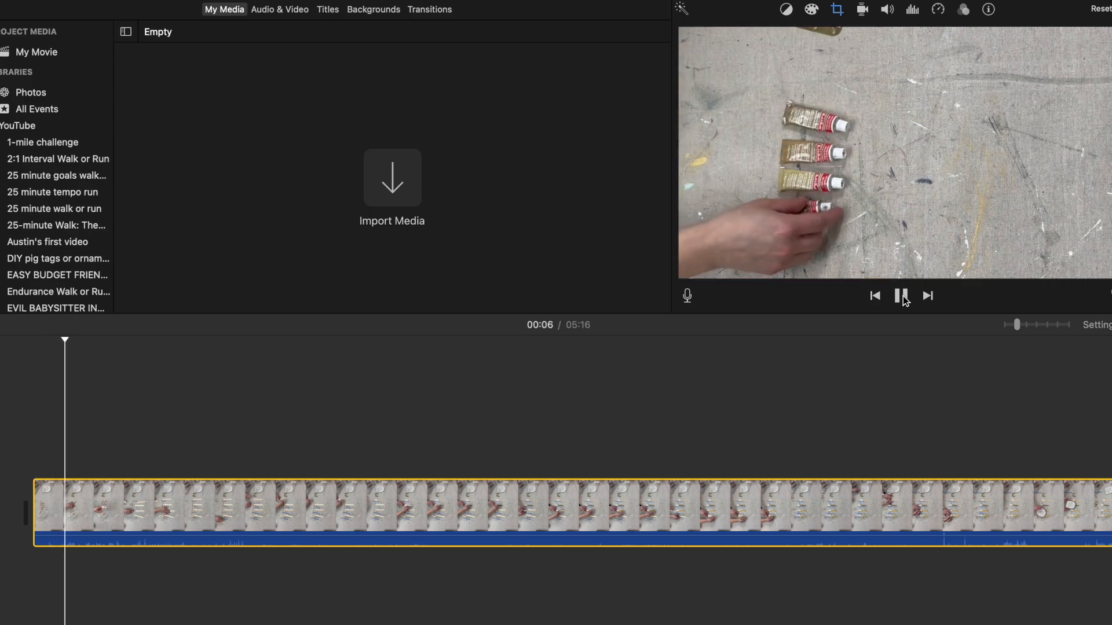
left_click(902, 297)
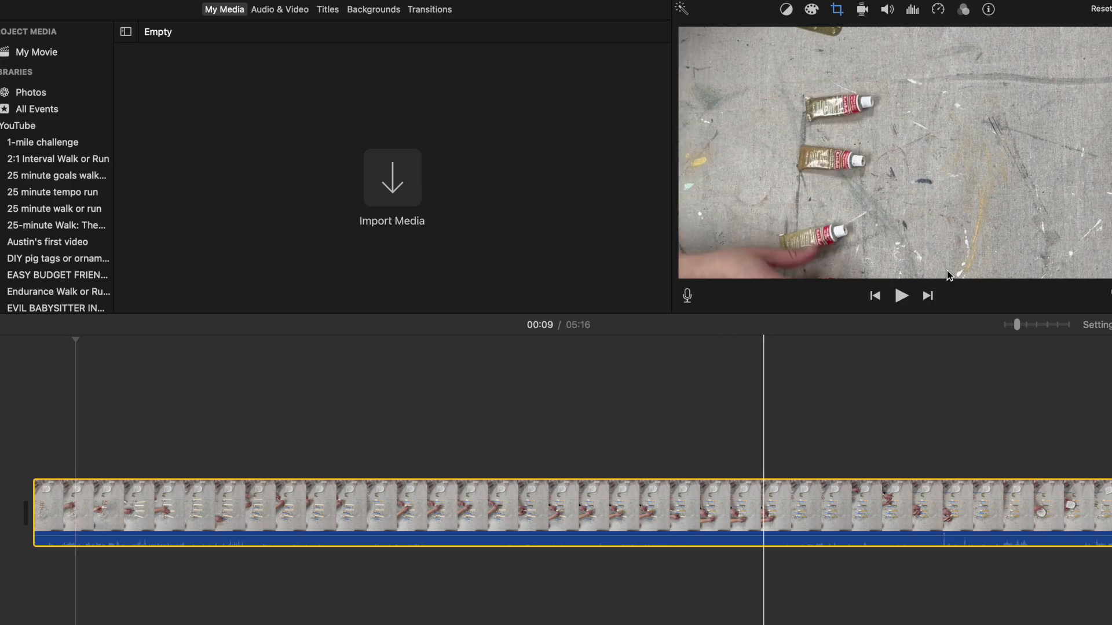
Step: Inspect the clip's waveform in detail and detach its audio into a separate track
left_click(1069, 325)
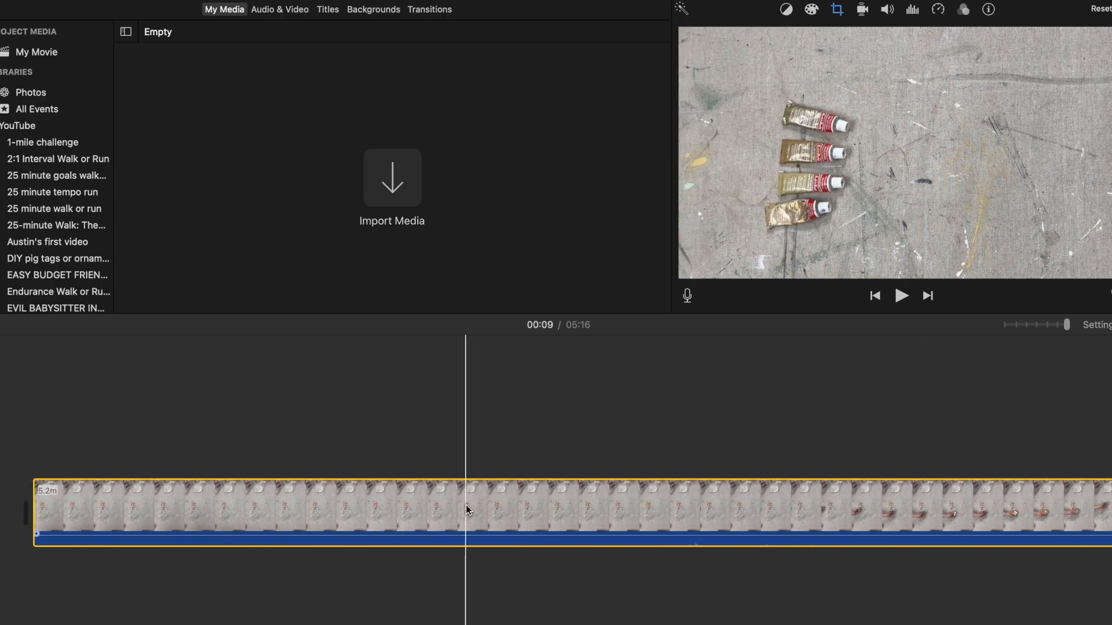
scroll(933, 519, "right", 12)
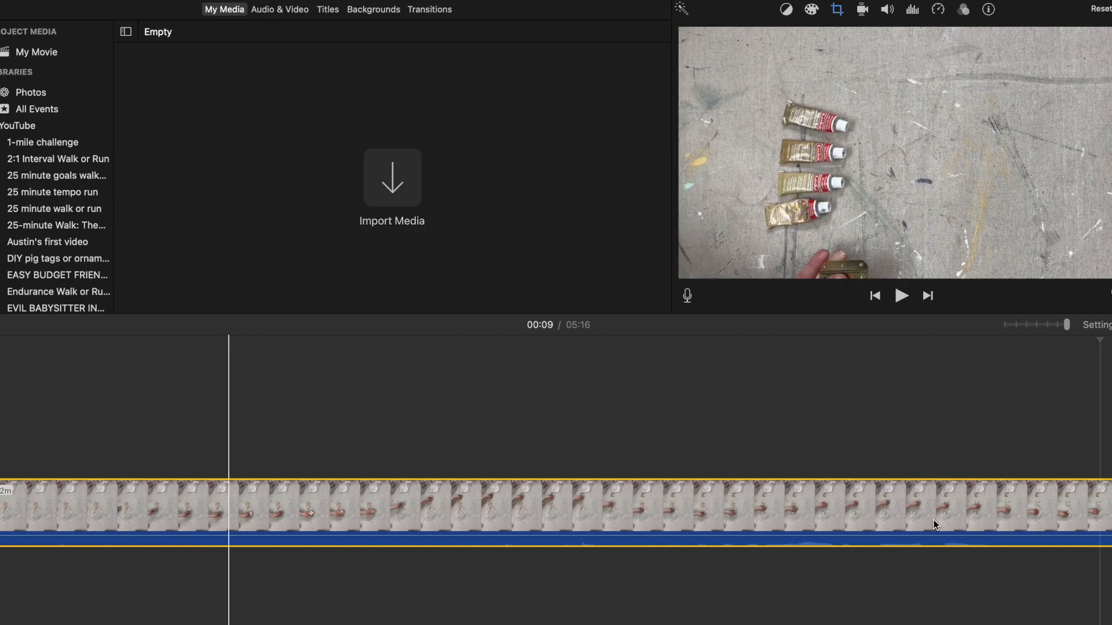
scroll(1001, 526, "right", 10)
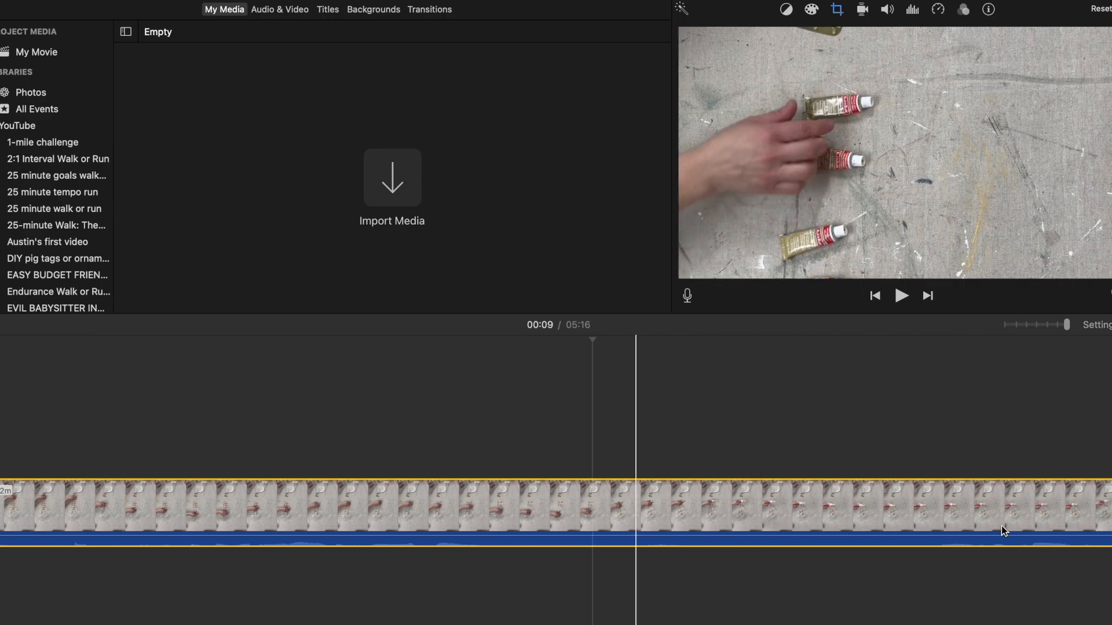
scroll(1002, 526, "right", 10)
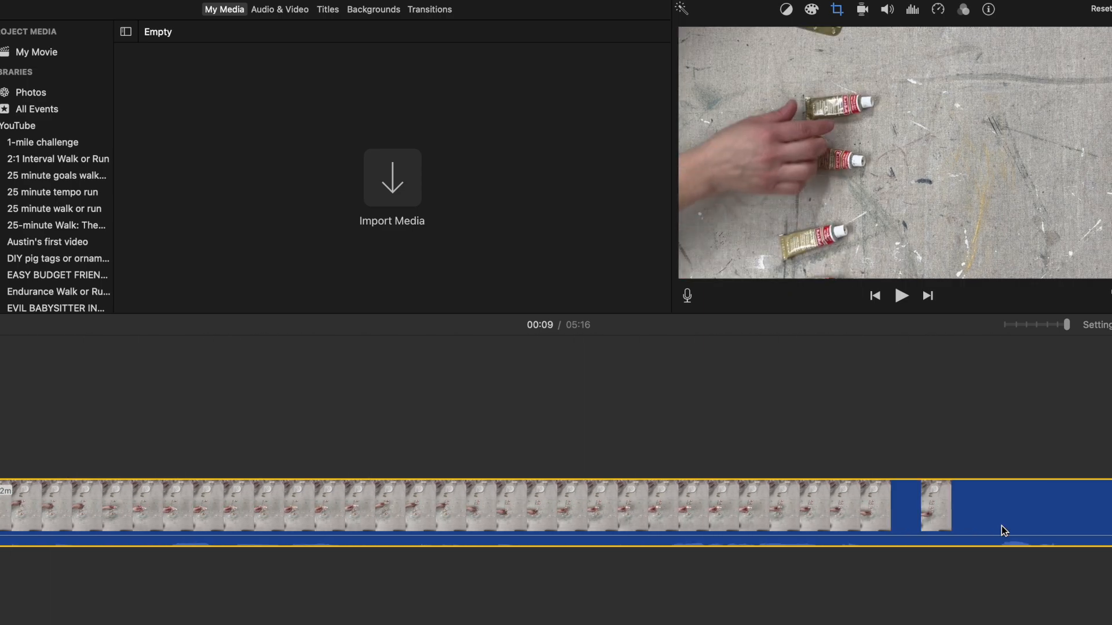
scroll(1002, 525, "right", 5)
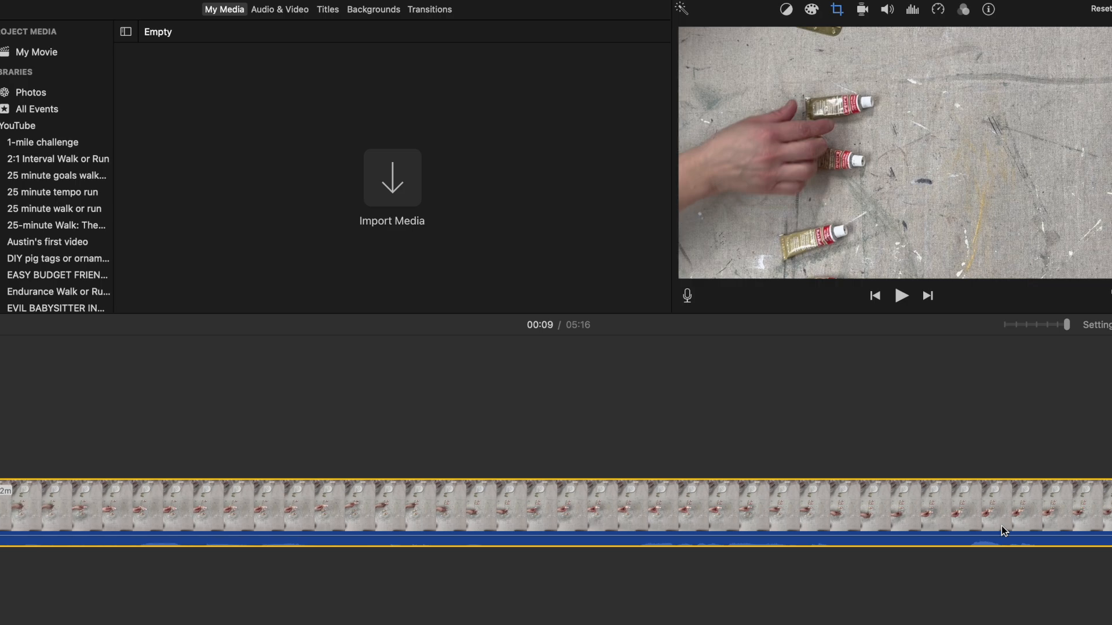
left_click_drag(589, 536, 593, 529)
scroll(572, 515, "left", 5)
scroll(572, 510, "left", 10)
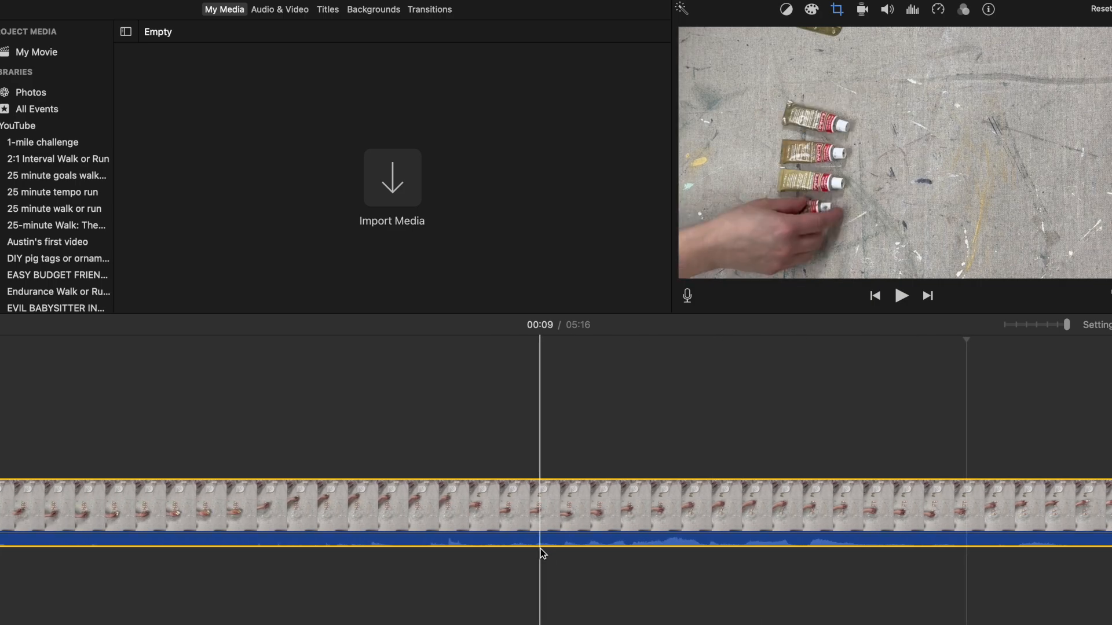
left_click(544, 534)
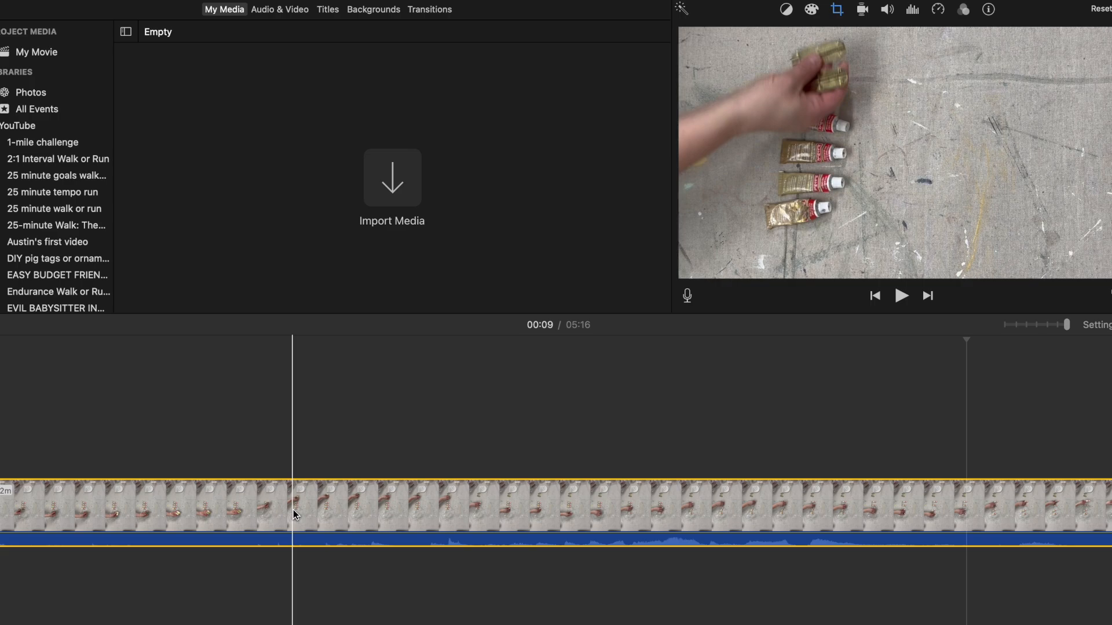
key("alt+super+b")
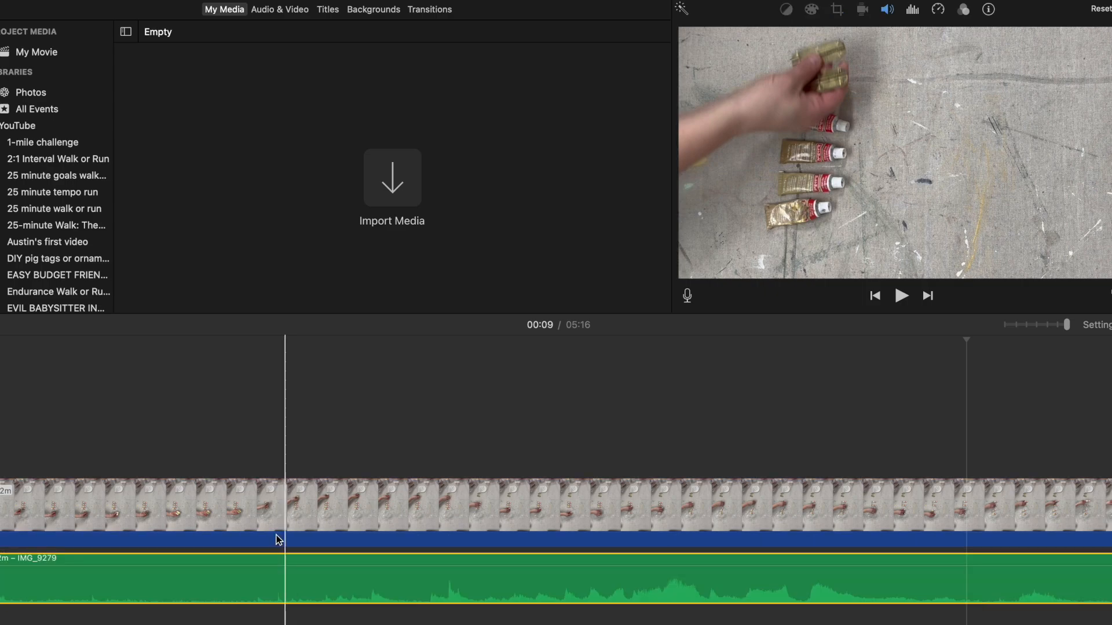
Step: Split both the detached audio and the video at 00:07, where the talking starts, and delete the opening segment
scroll(233, 553, "left", 15)
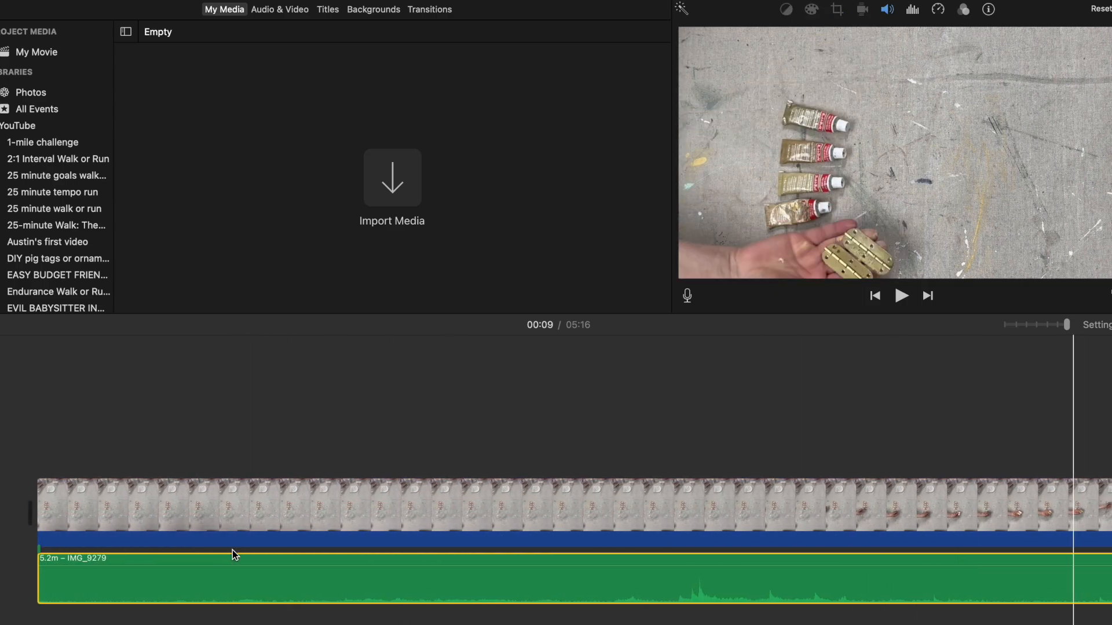
left_click(121, 502)
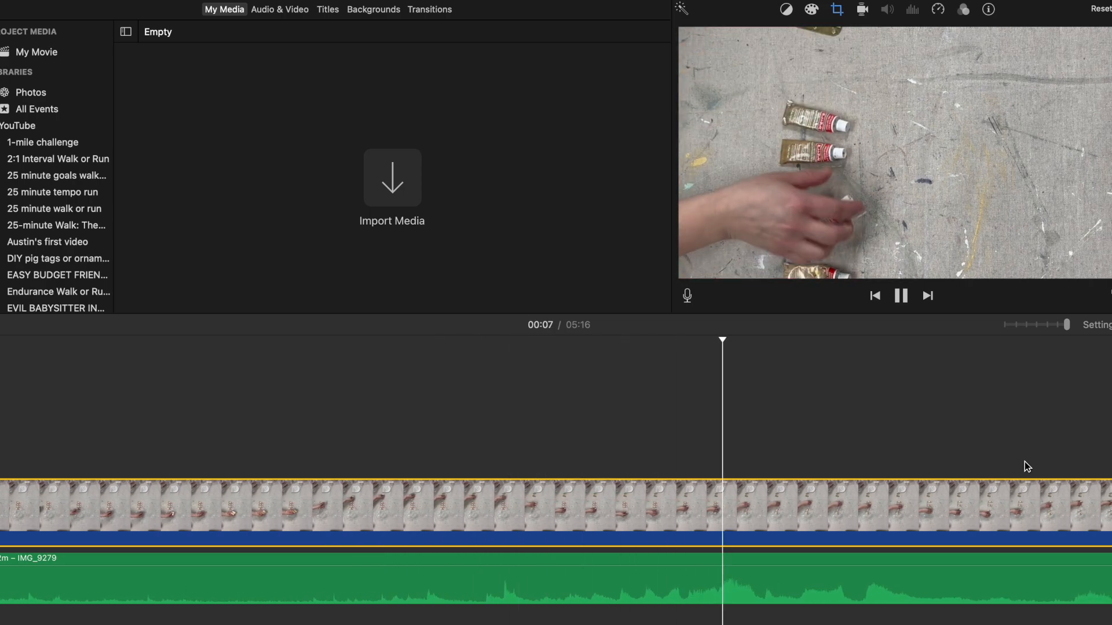
left_click(661, 581)
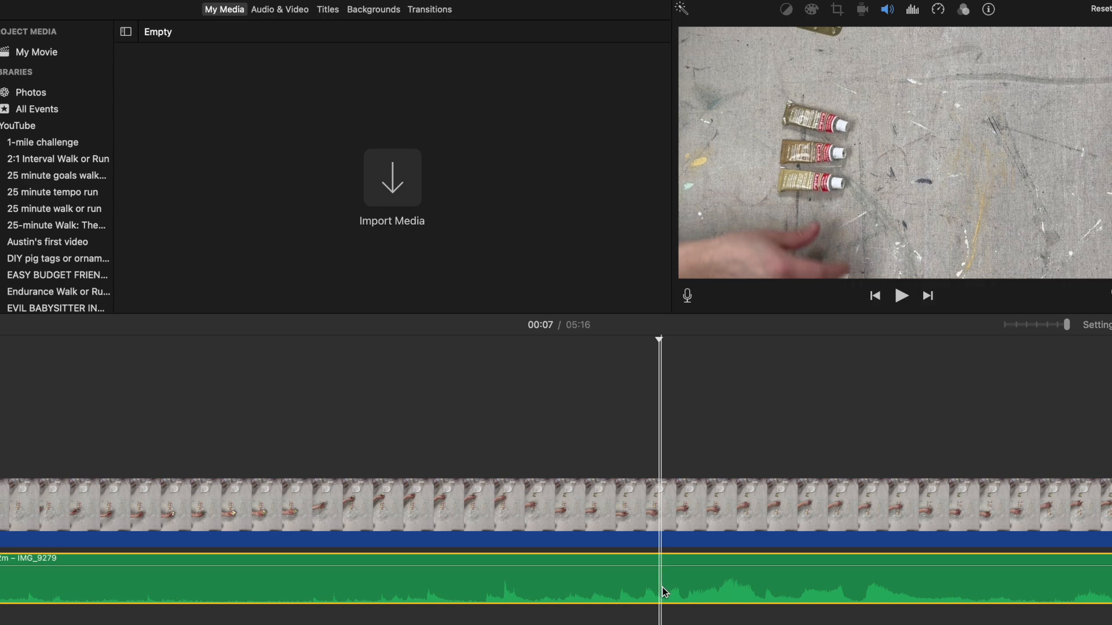
right_click(663, 588)
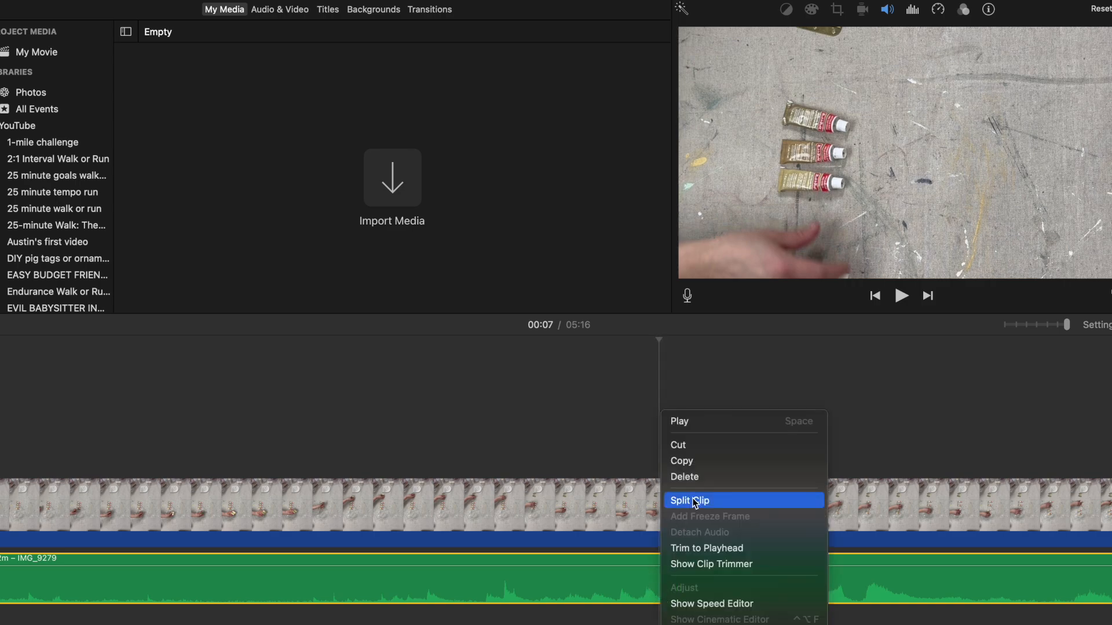
left_click(695, 502)
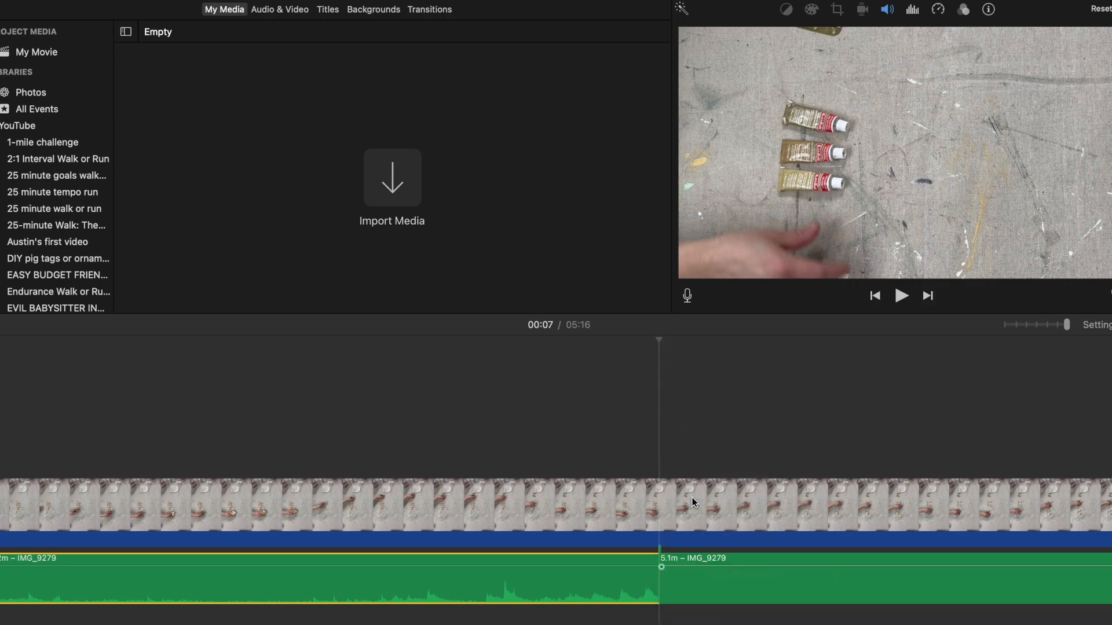
right_click(660, 524)
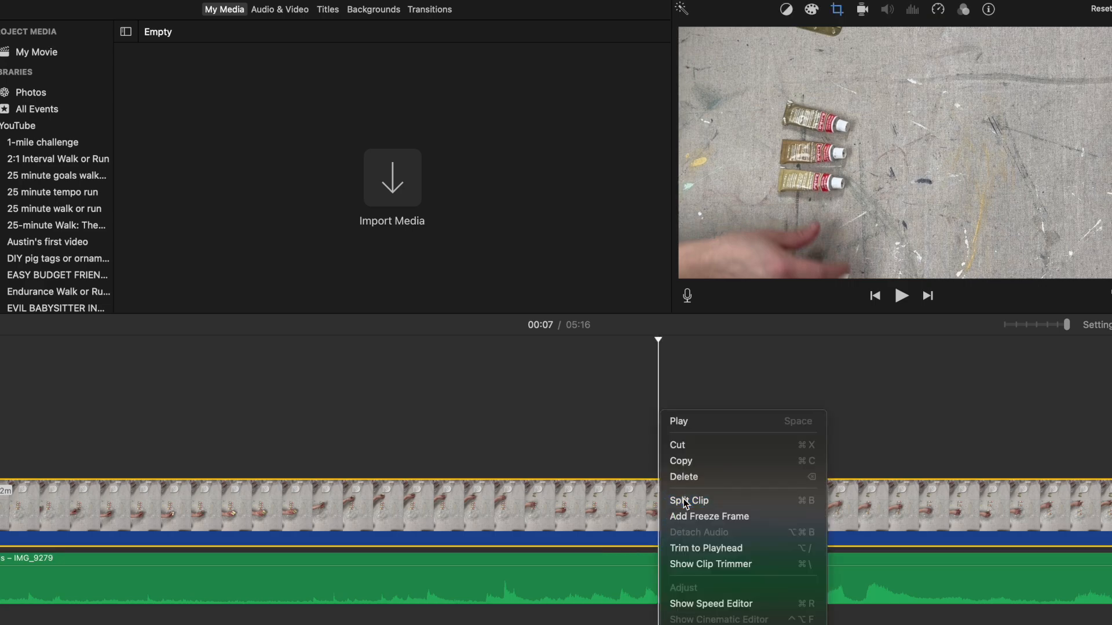
left_click(685, 501)
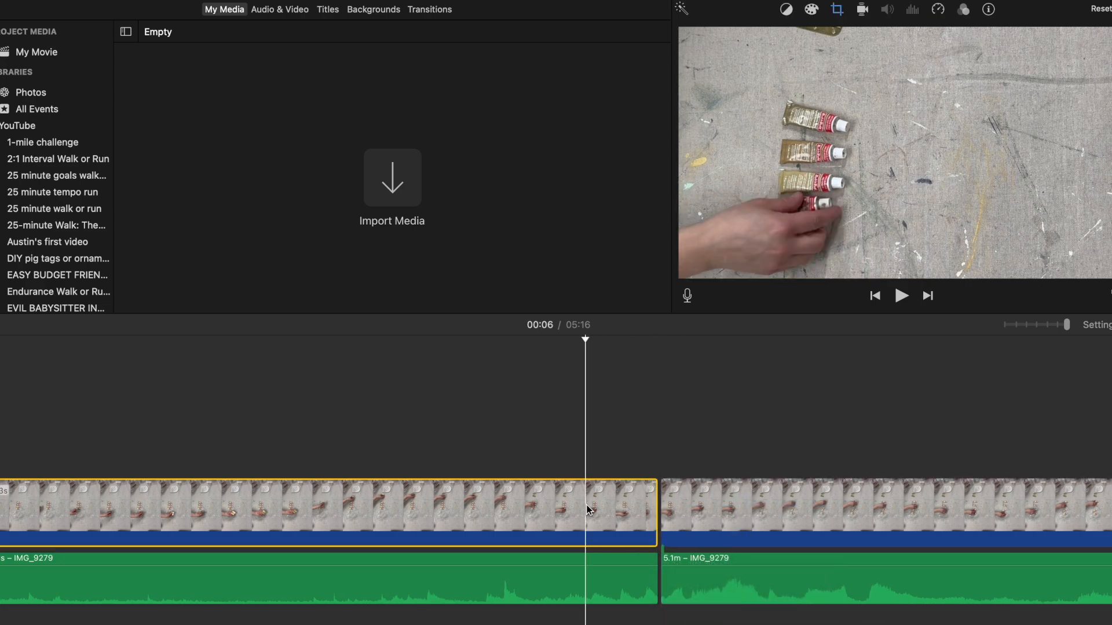
key("Delete")
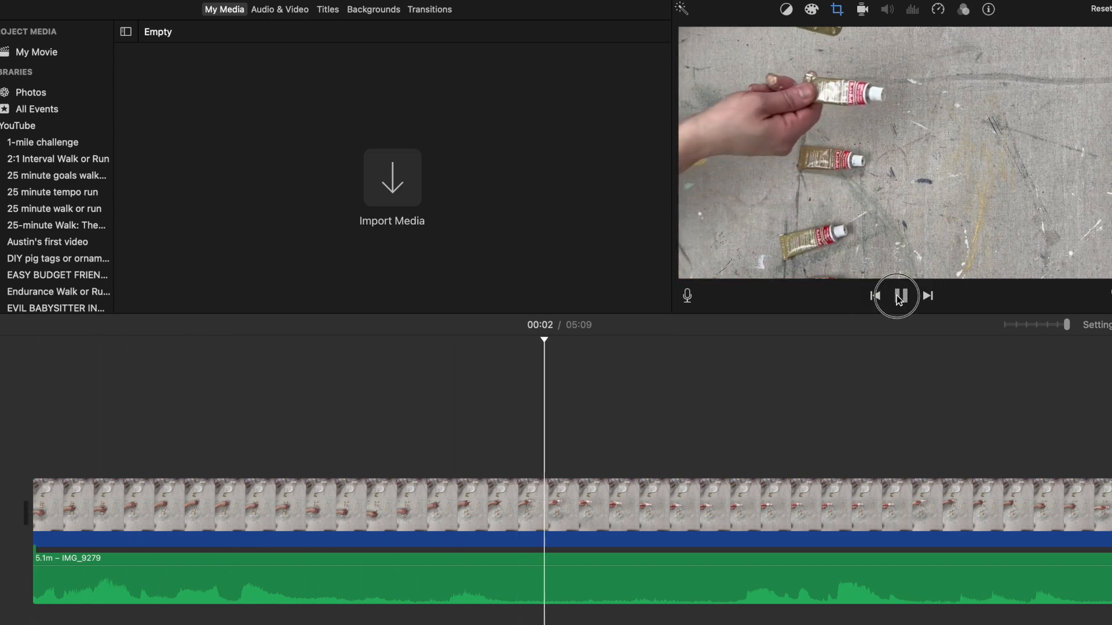
Step: Split the detached audio at both ends of the quiet stretch between 00:02 and 00:03, isolating a piece about 1.1 s long
left_click(900, 297)
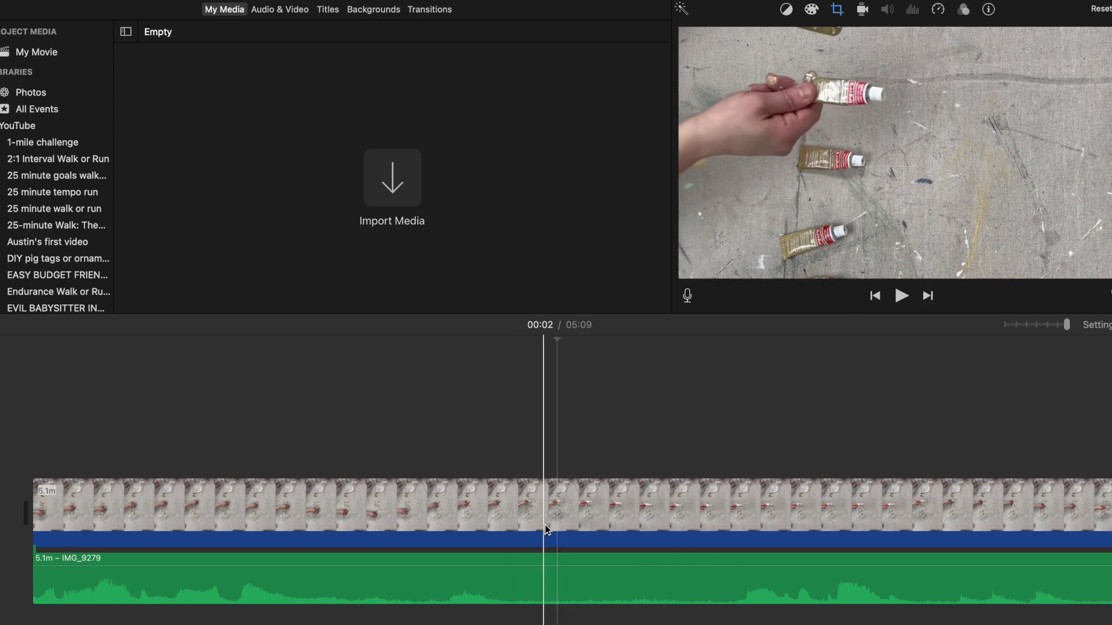
left_click(538, 569)
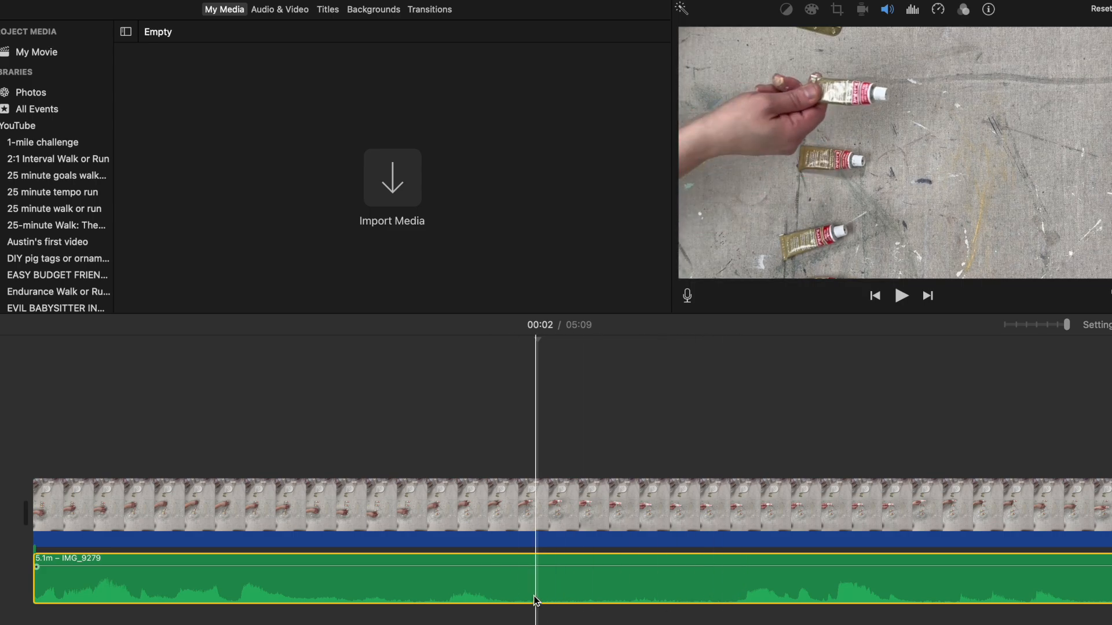
left_click(513, 593)
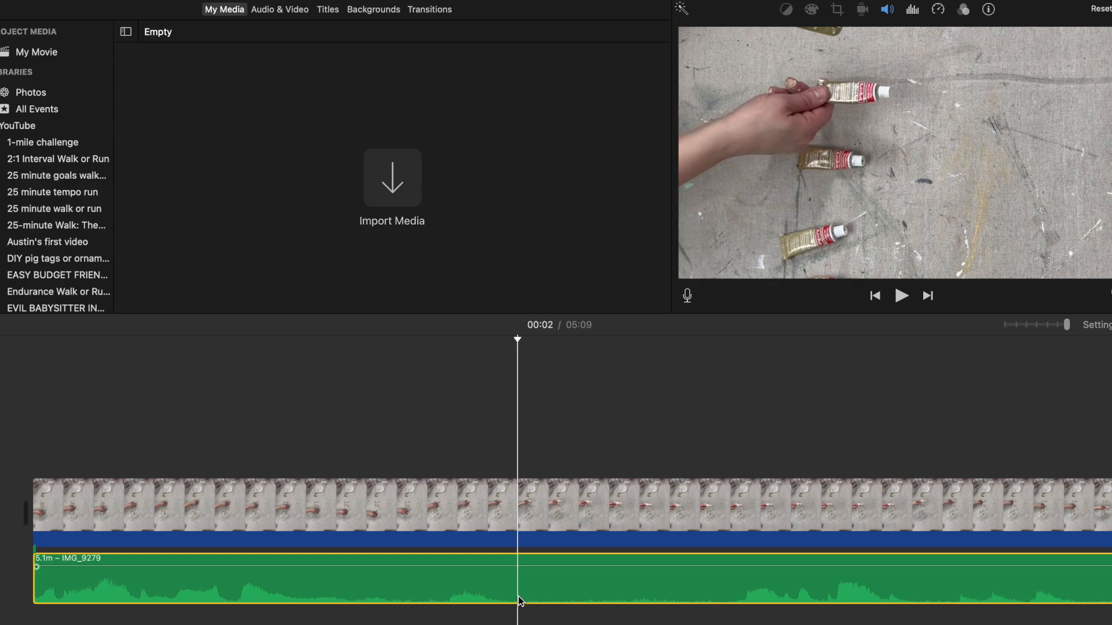
right_click(520, 599)
left_click(550, 500)
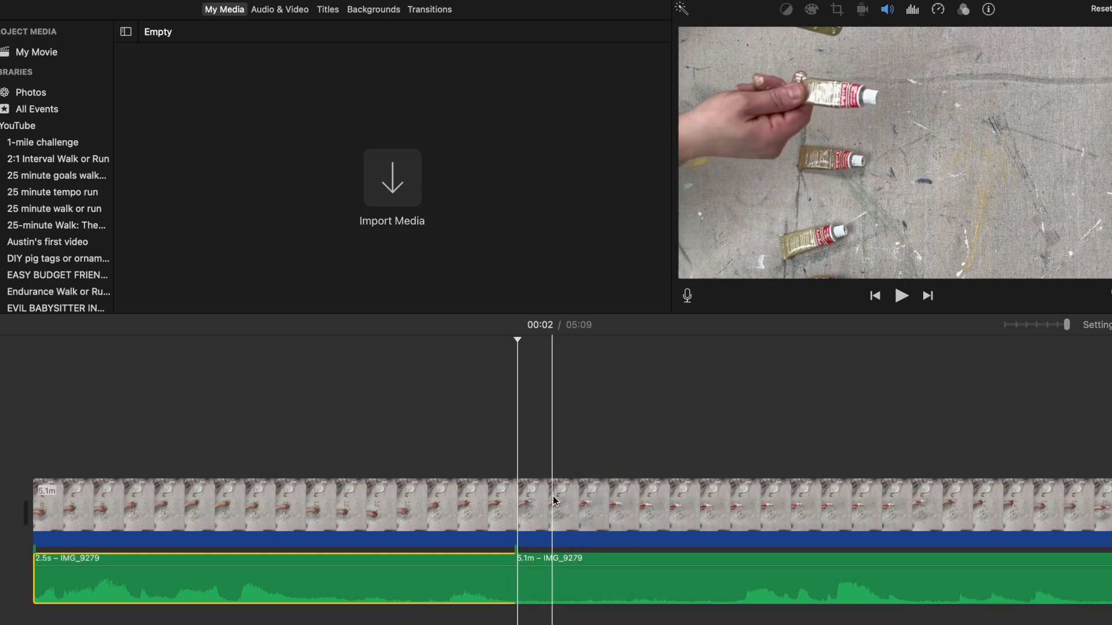
right_click(734, 600)
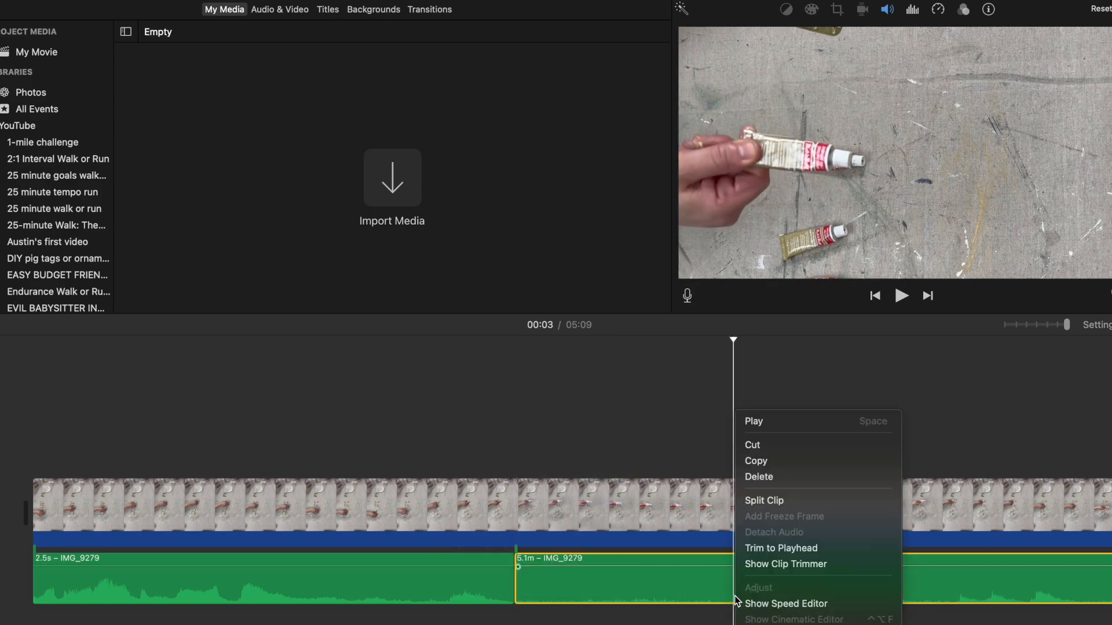
left_click(767, 499)
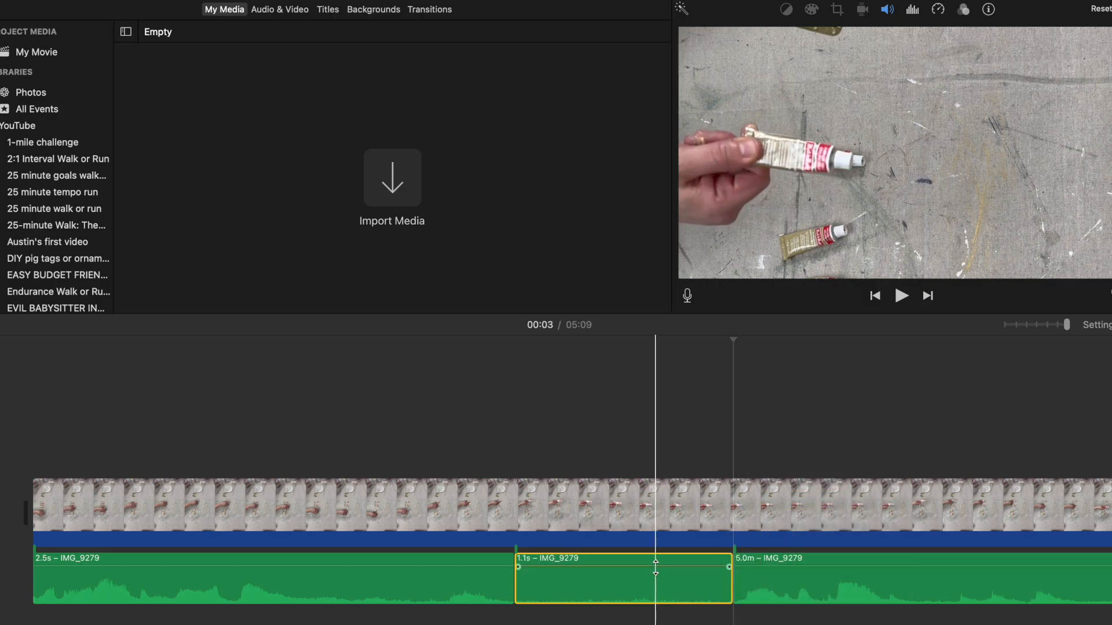
Step: Split the video in line with both audio cuts, delete the 1.1 s middle segment, and place the playhead at 00:01 for review
left_click(514, 533)
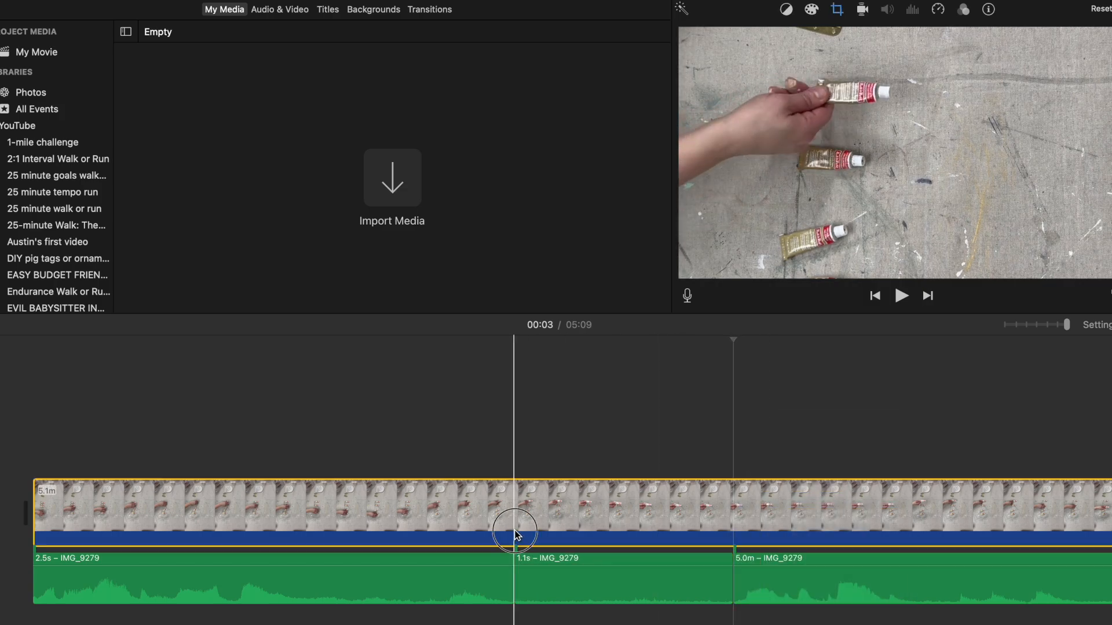
right_click(514, 533)
left_click(550, 500)
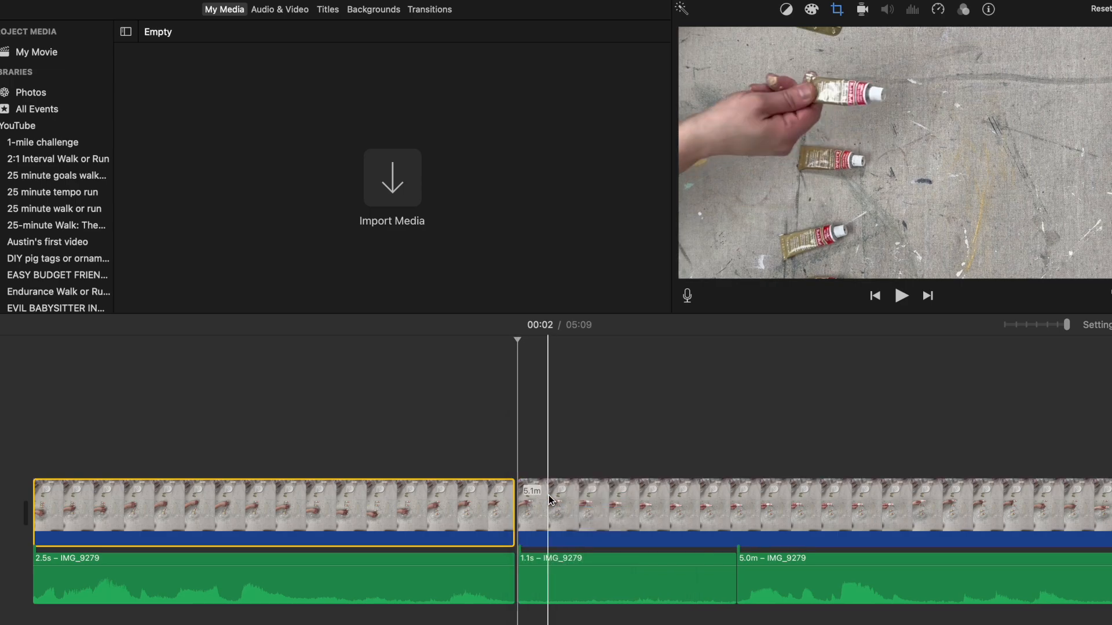
left_click(737, 521)
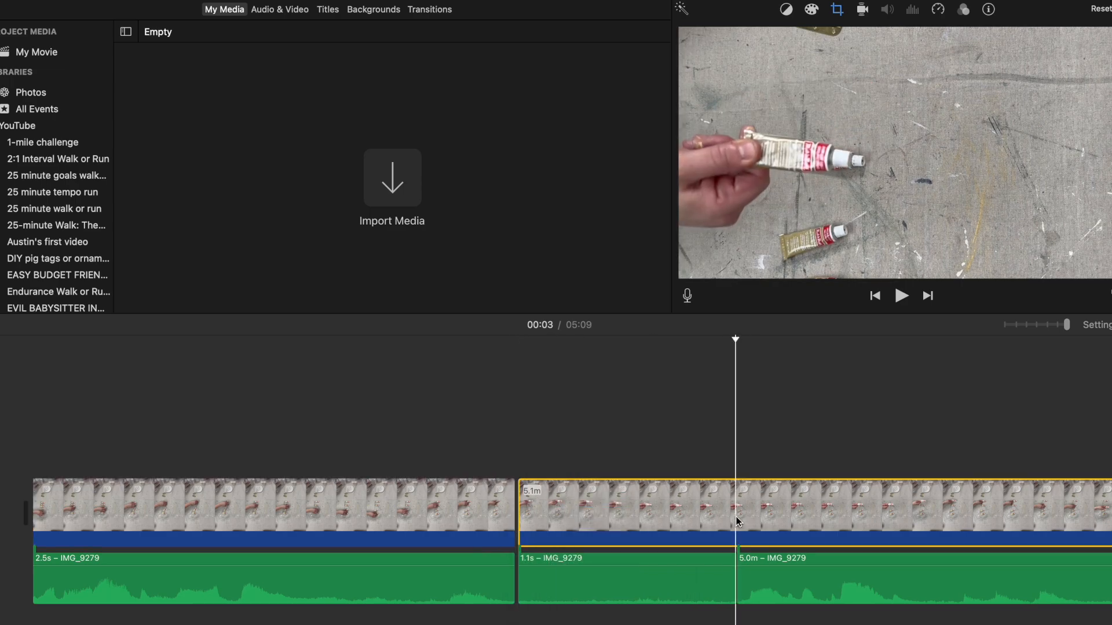
right_click(734, 518)
left_click(758, 500)
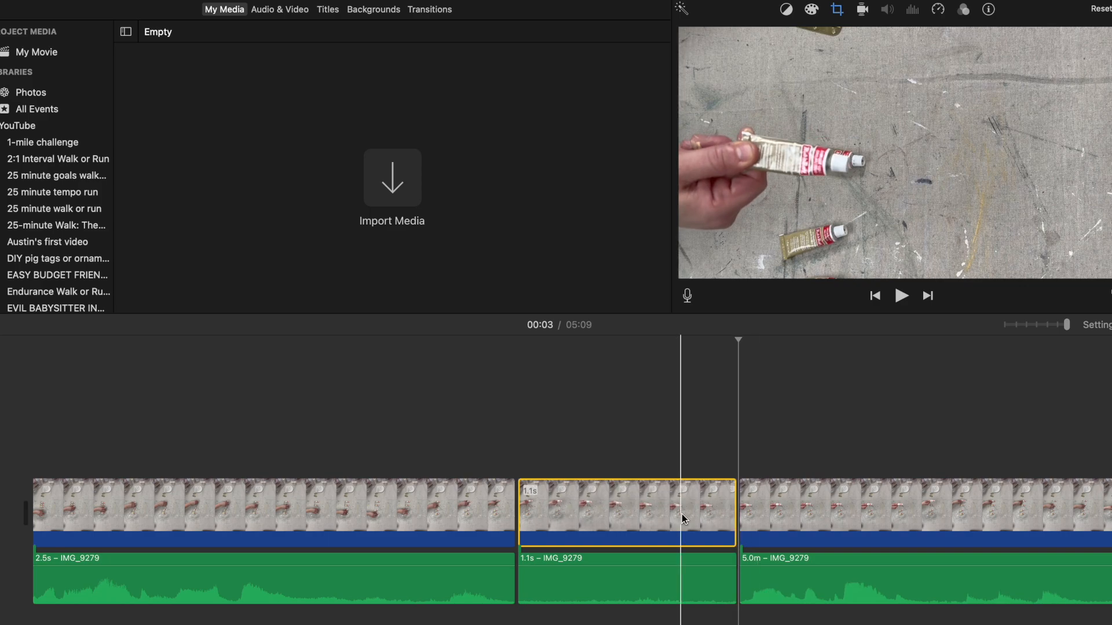
key("Delete")
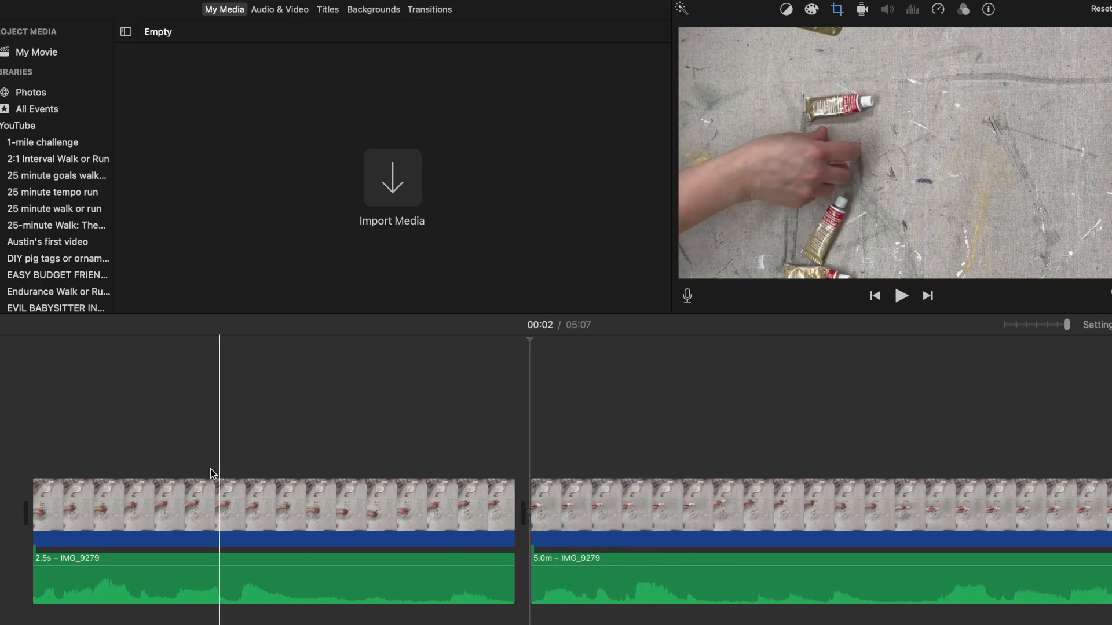
left_click(266, 512)
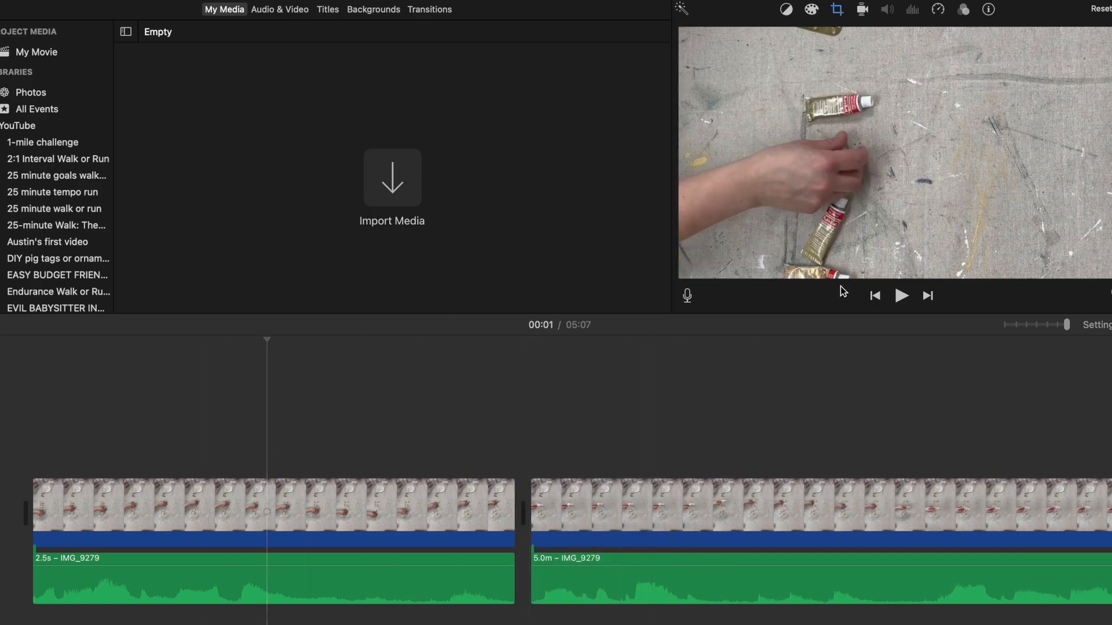
Step: Play back the edit from 00:01, and split the second audio and video segments at 00:03, where the quiet stretch begins
left_click(897, 300)
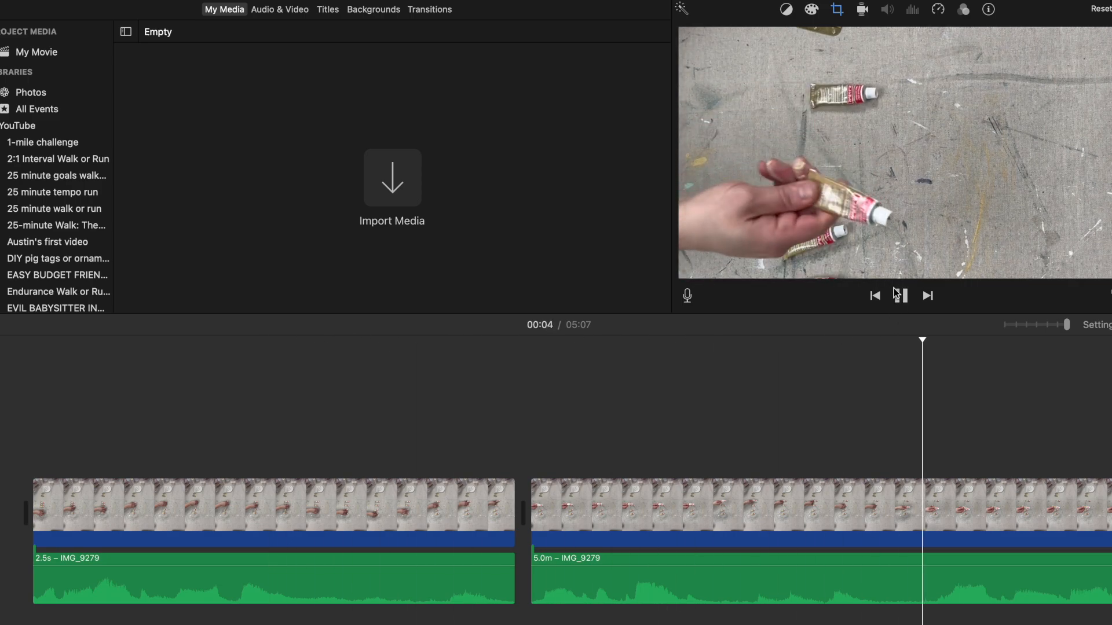
left_click(898, 295)
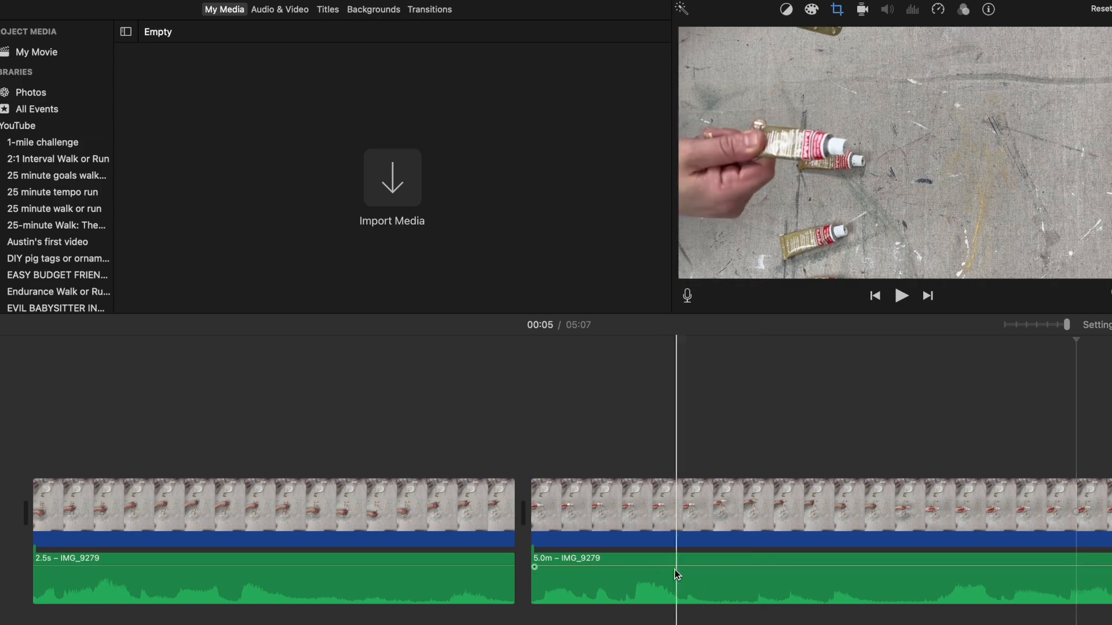
left_click(624, 543)
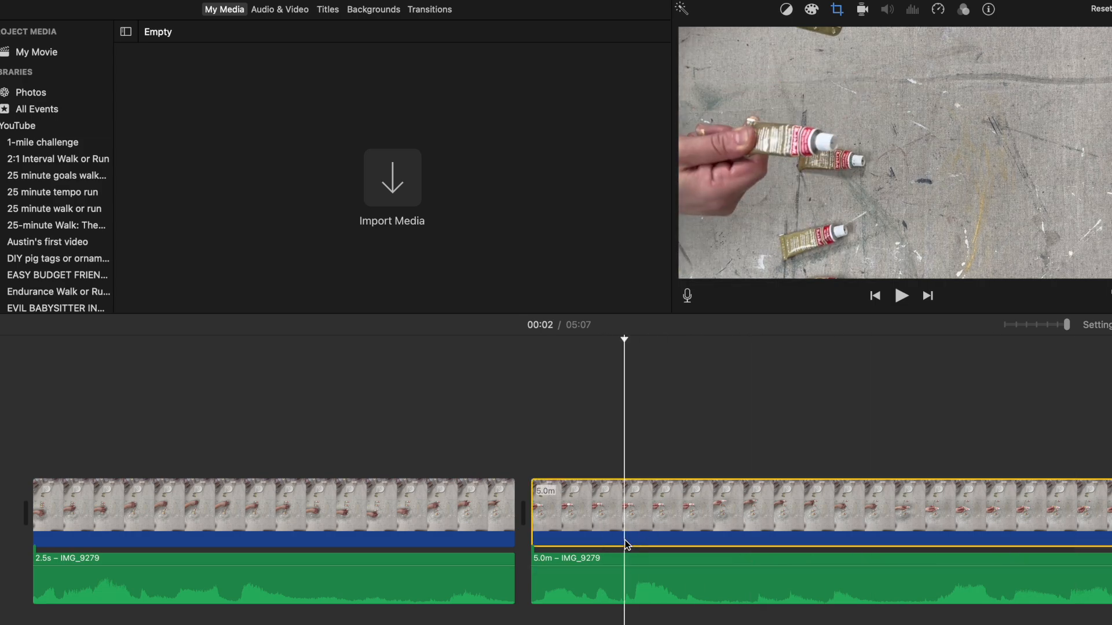
left_click(897, 295)
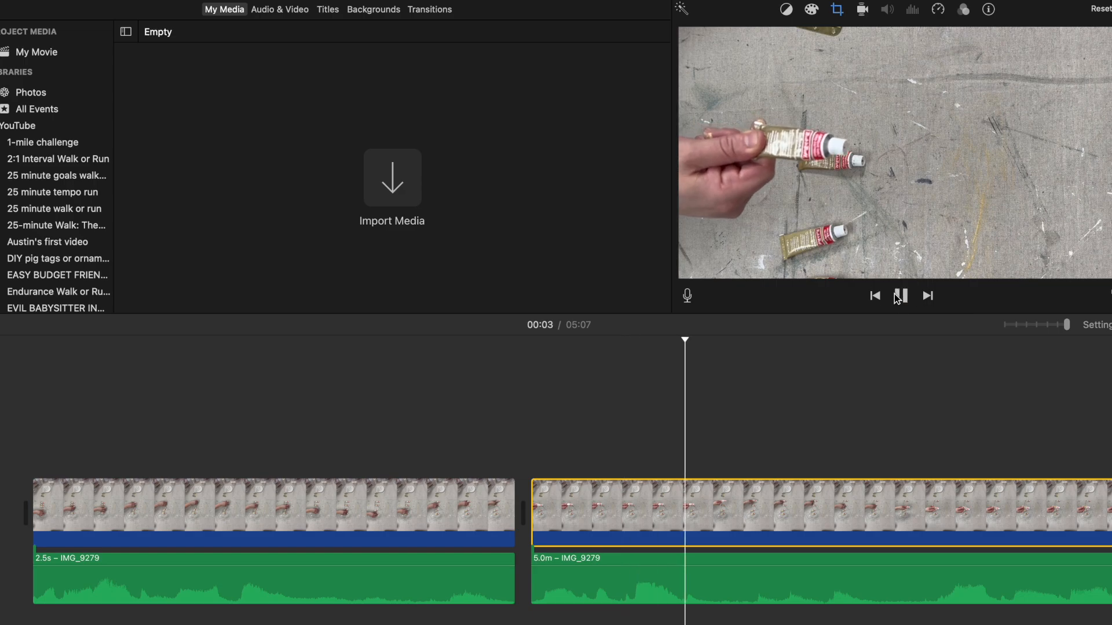
left_click(719, 586)
right_click(720, 587)
left_click(774, 499)
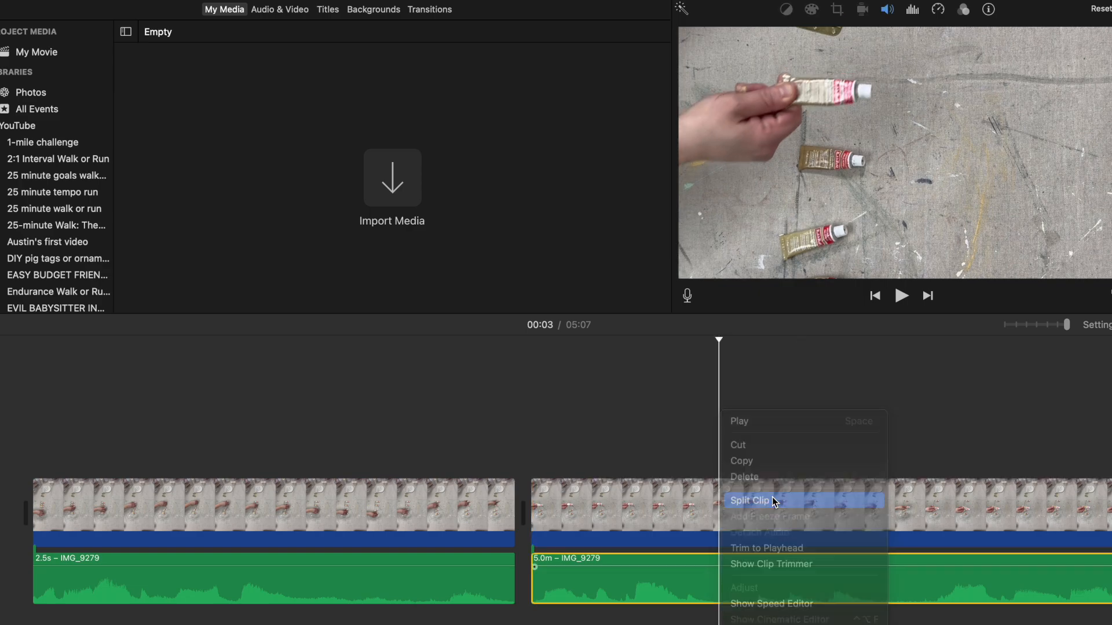
right_click(718, 519)
left_click(742, 502)
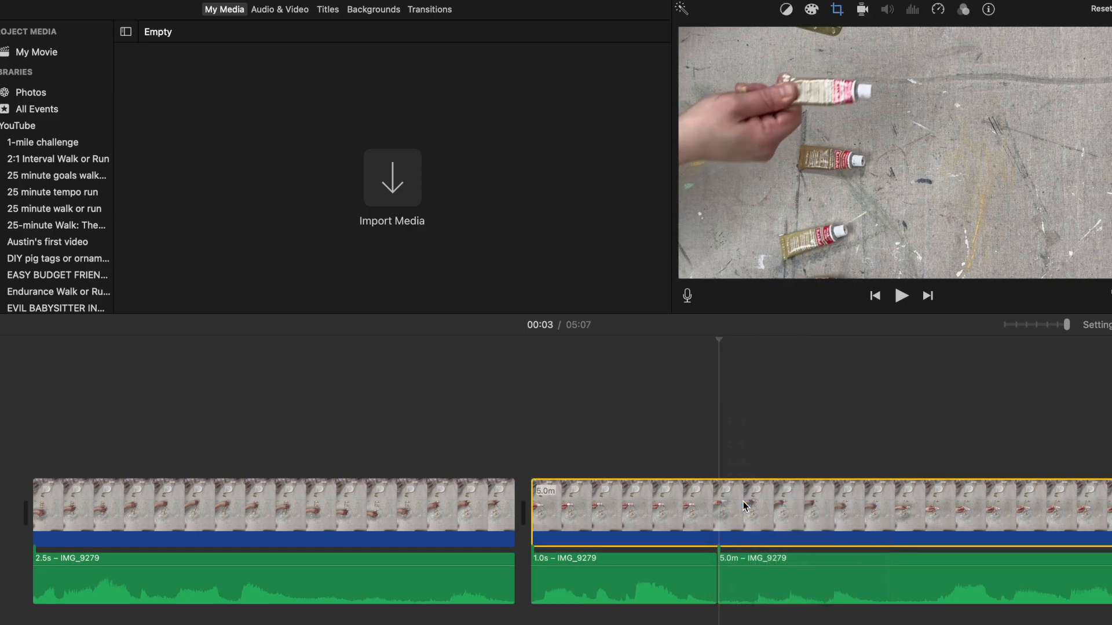
Step: Split the audio and video again at 00:04, where the sound resumes, and delete the isolated 1.1 s segment
right_click(934, 592)
left_click(961, 501)
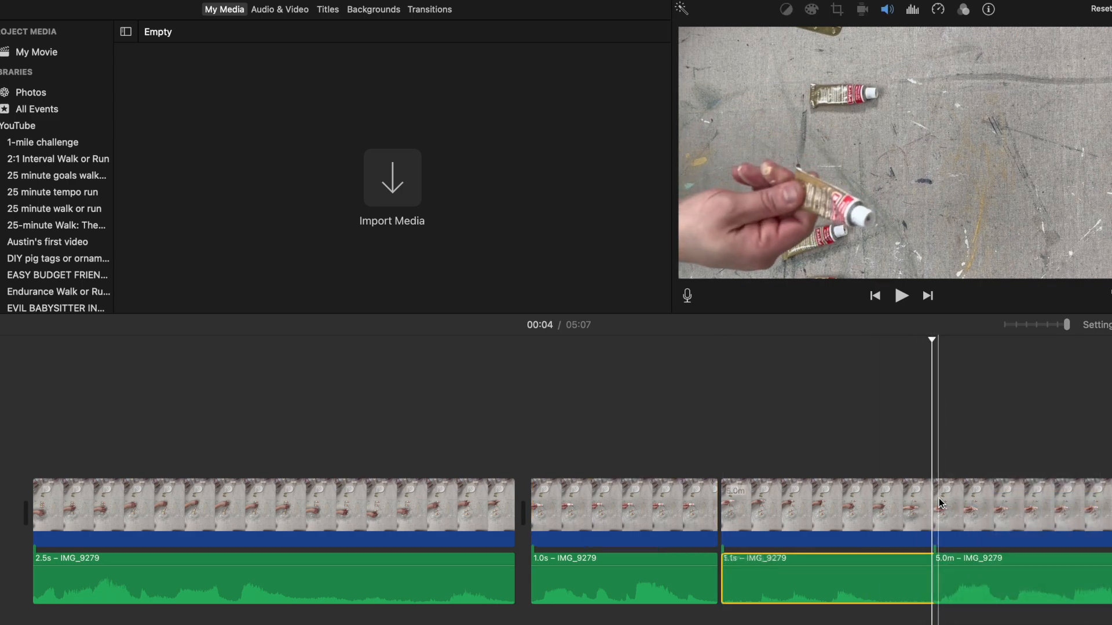
right_click(934, 511)
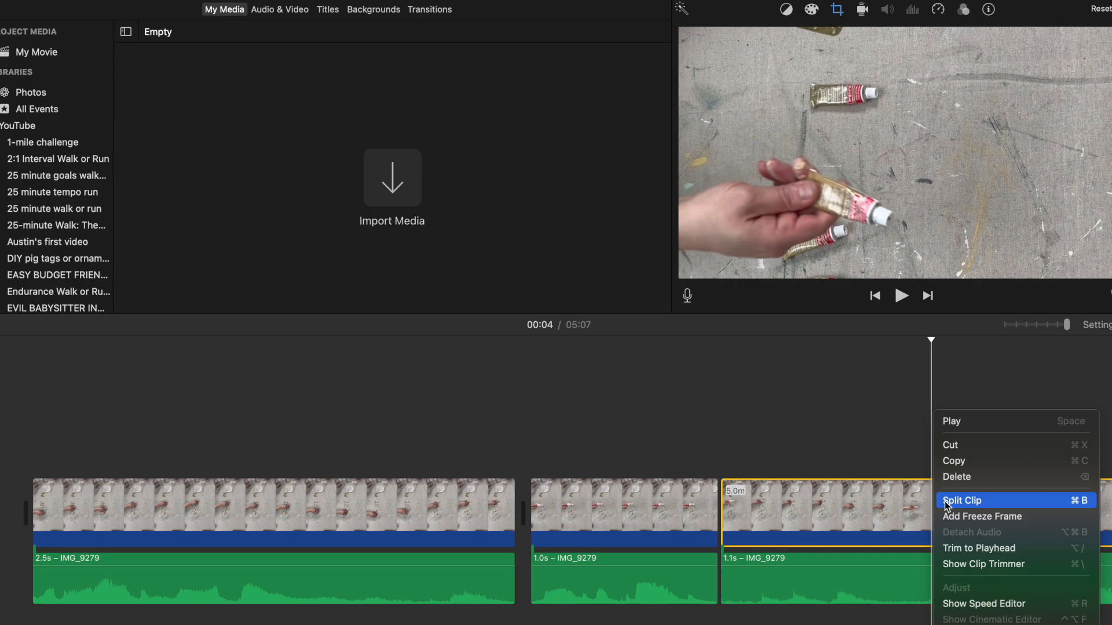
left_click(946, 501)
left_click(841, 516)
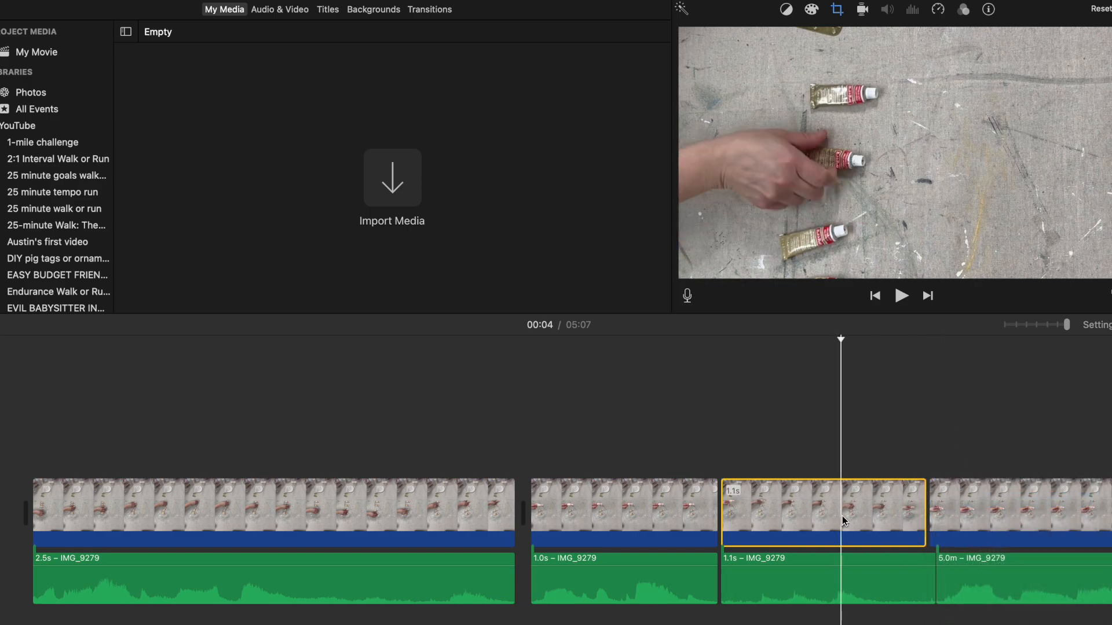
key("Delete")
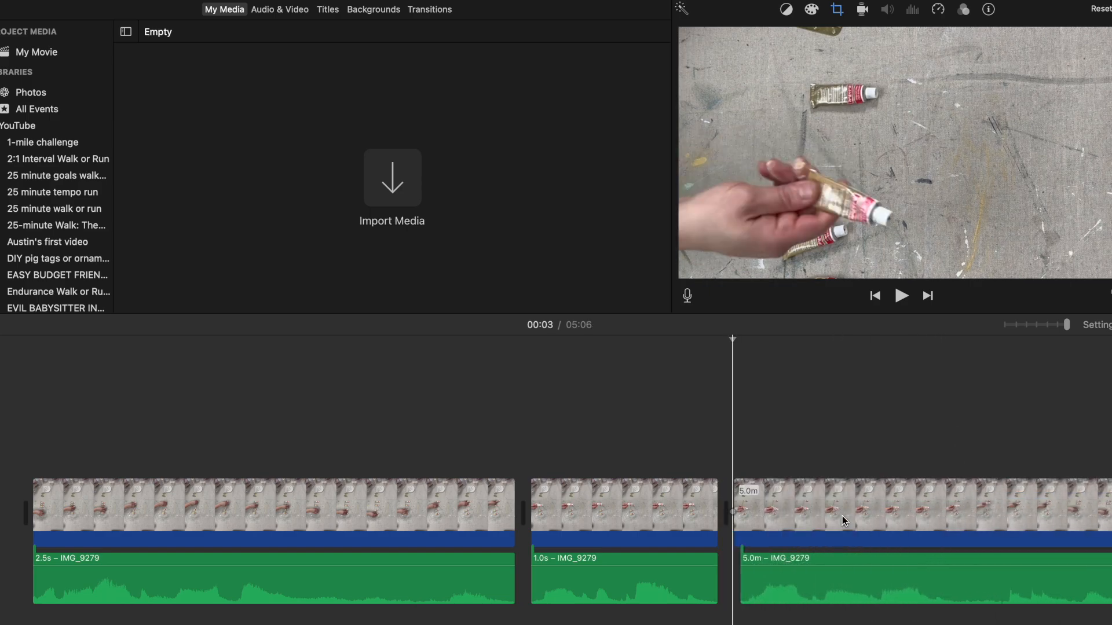
Step: Play the edit from the start, and trim the ends of the first video segment and its audio to 1.6 s
left_click(369, 491)
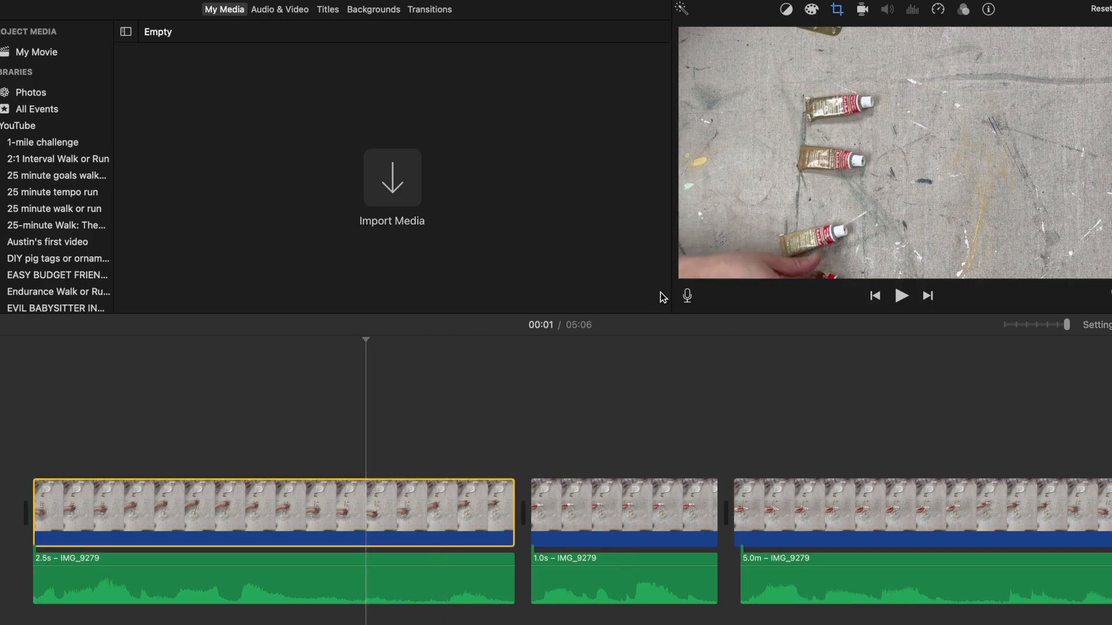
left_click(875, 296)
left_click(900, 294)
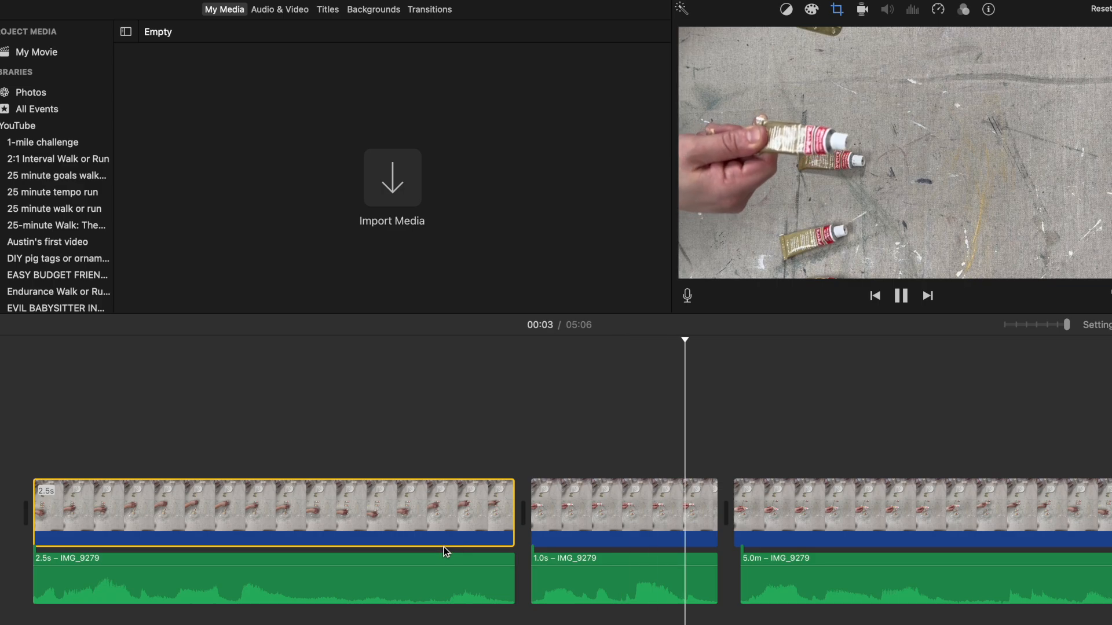
left_click(444, 546)
left_click_drag(513, 509, 334, 521)
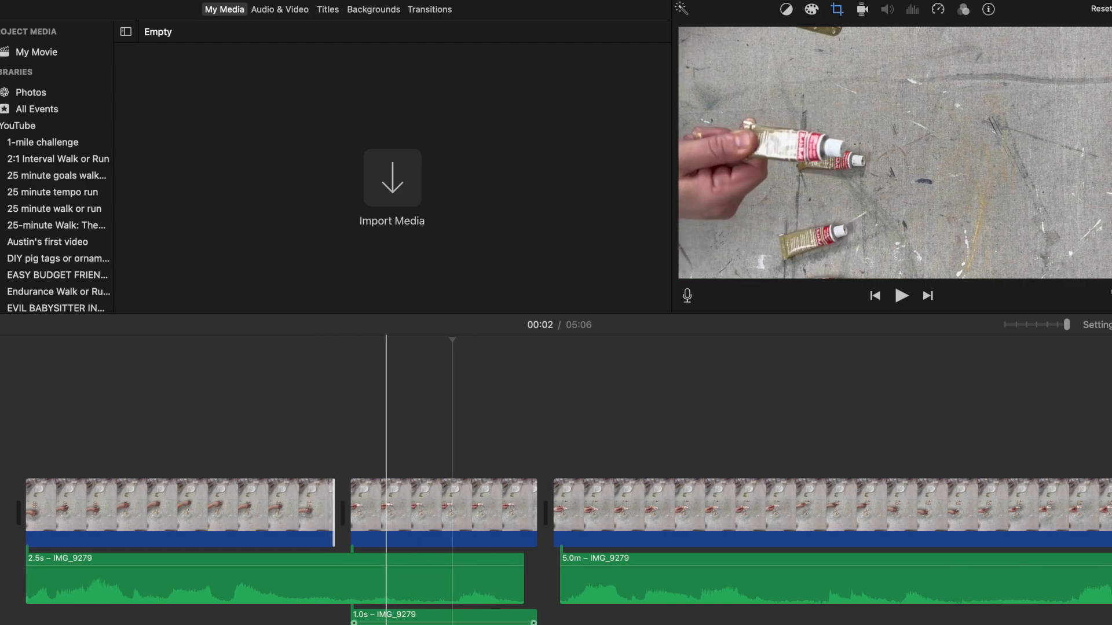
left_click_drag(520, 578, 322, 584)
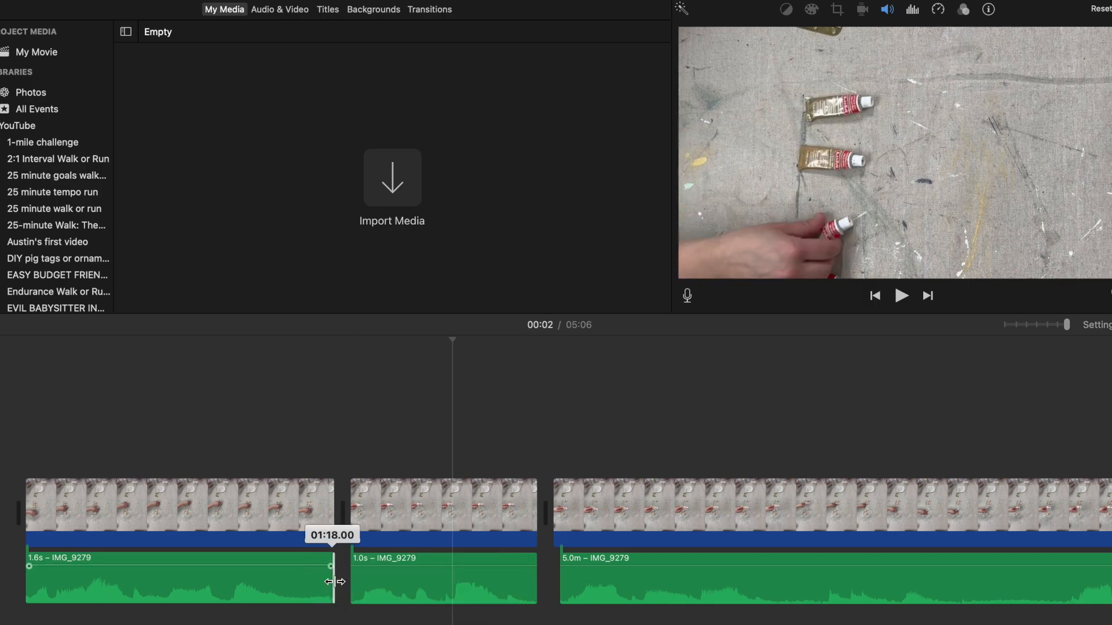
Step: Play the edit, and trim a sliver off the start of the long last audio segment and its video
left_click(902, 296)
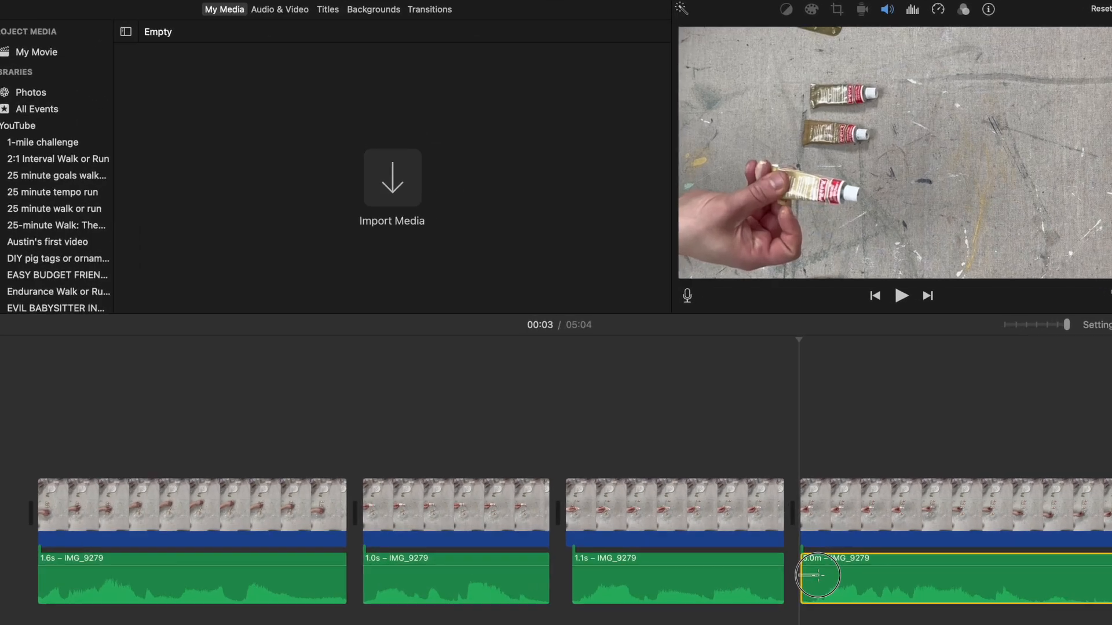
left_click(803, 583)
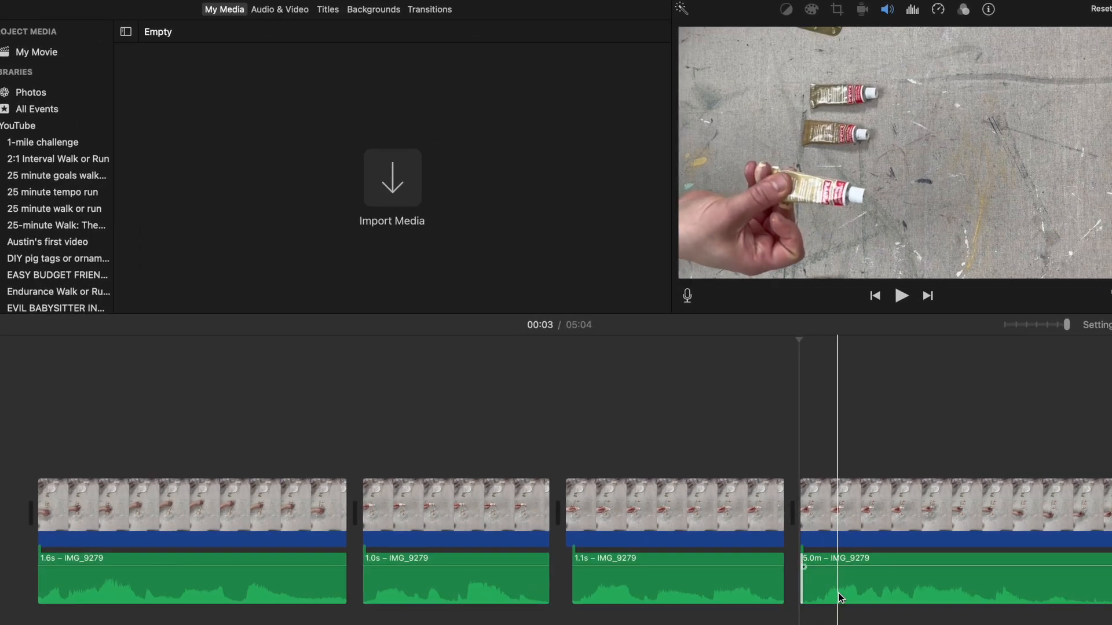
left_click_drag(802, 590, 809, 590)
left_click_drag(797, 529, 808, 533)
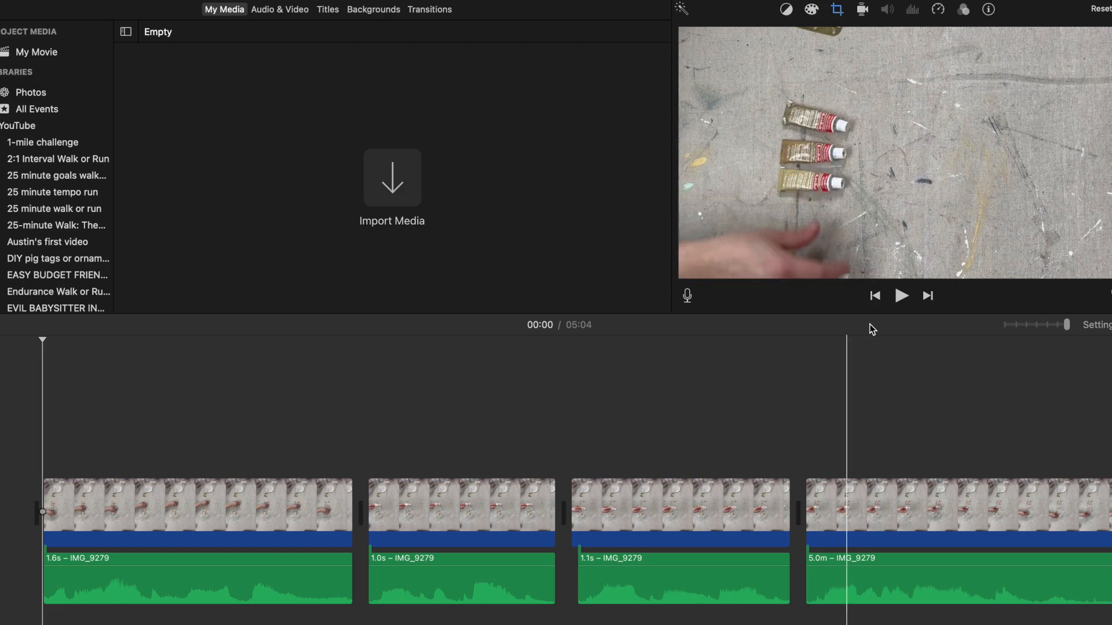
Step: Review the edit from the start, and split the long last audio and video segments at 00:04, after the first 1.2 s
left_click(897, 297)
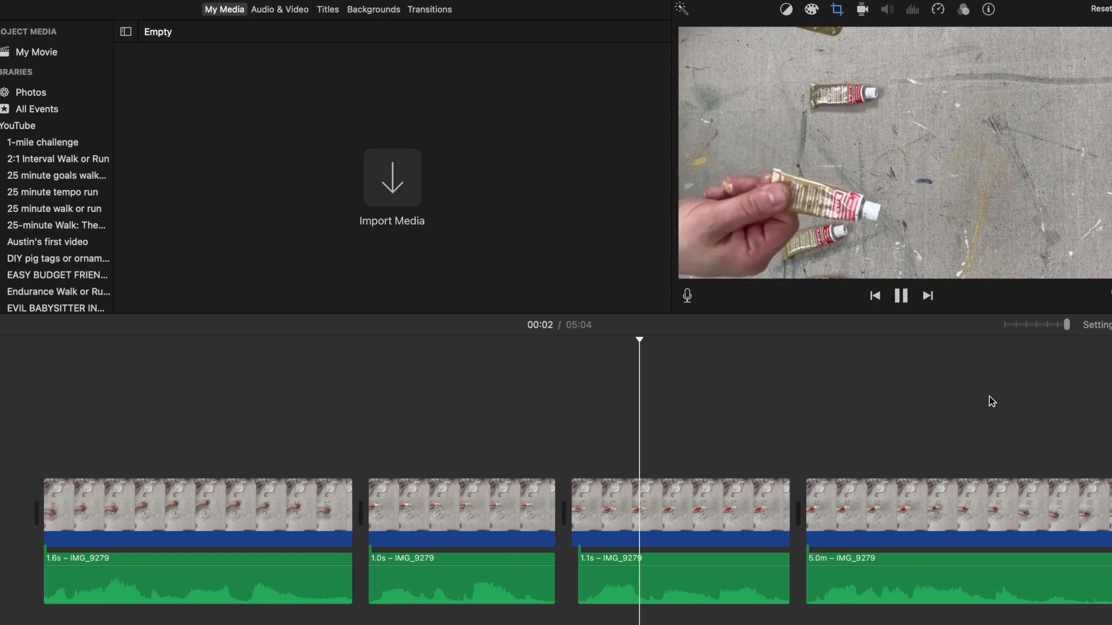
scroll(1031, 511, "right", 6)
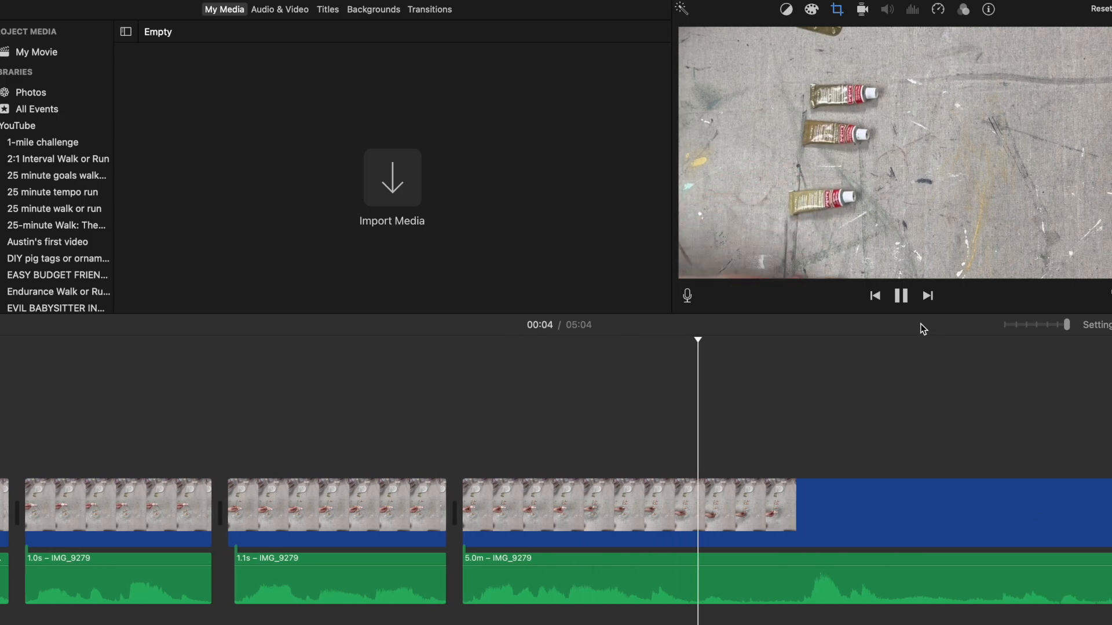
left_click(902, 295)
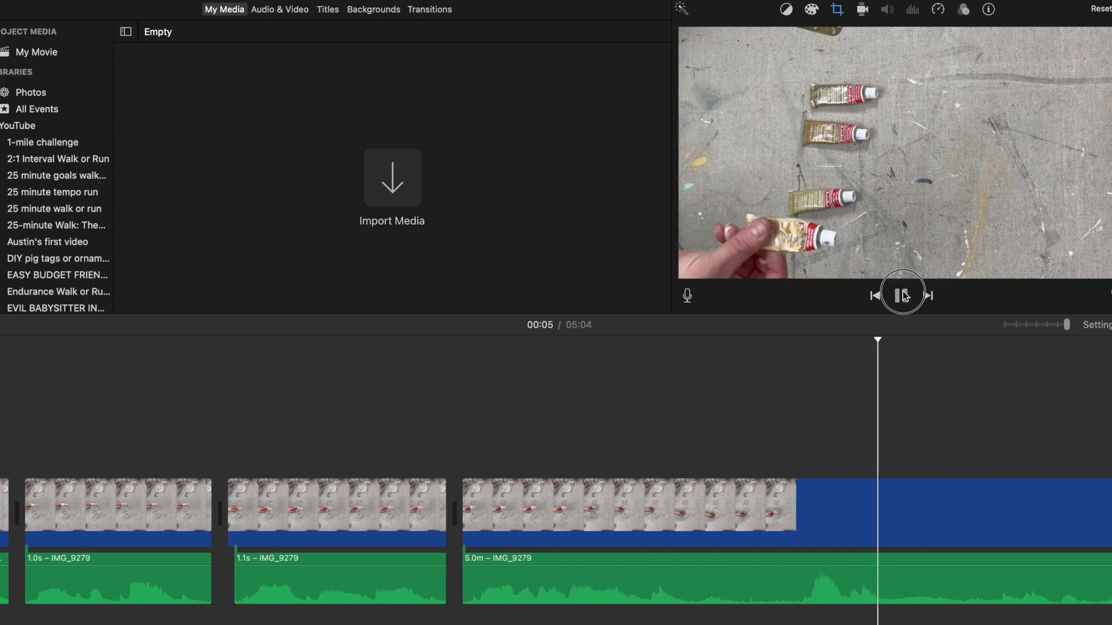
left_click(697, 586)
right_click(697, 586)
left_click(694, 585)
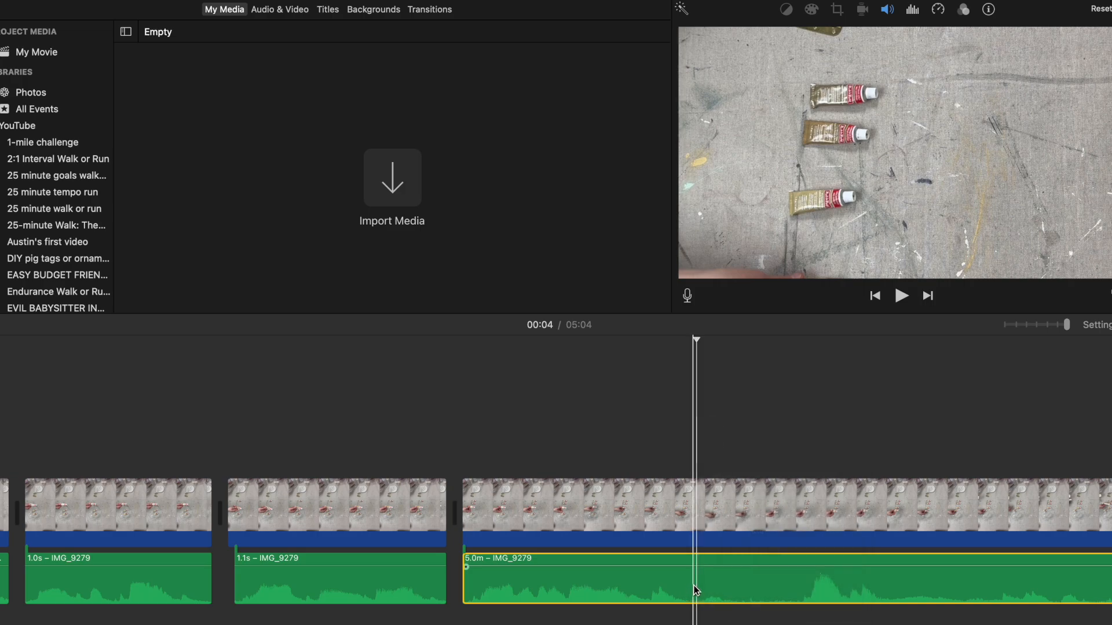
right_click(694, 587)
left_click(731, 505)
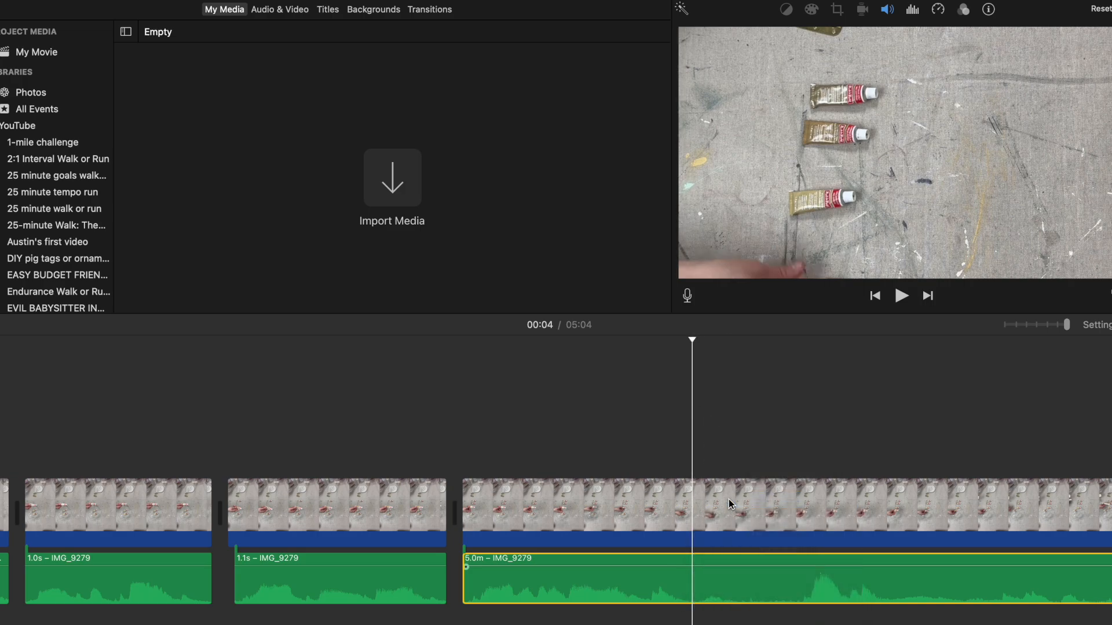
left_click(691, 512)
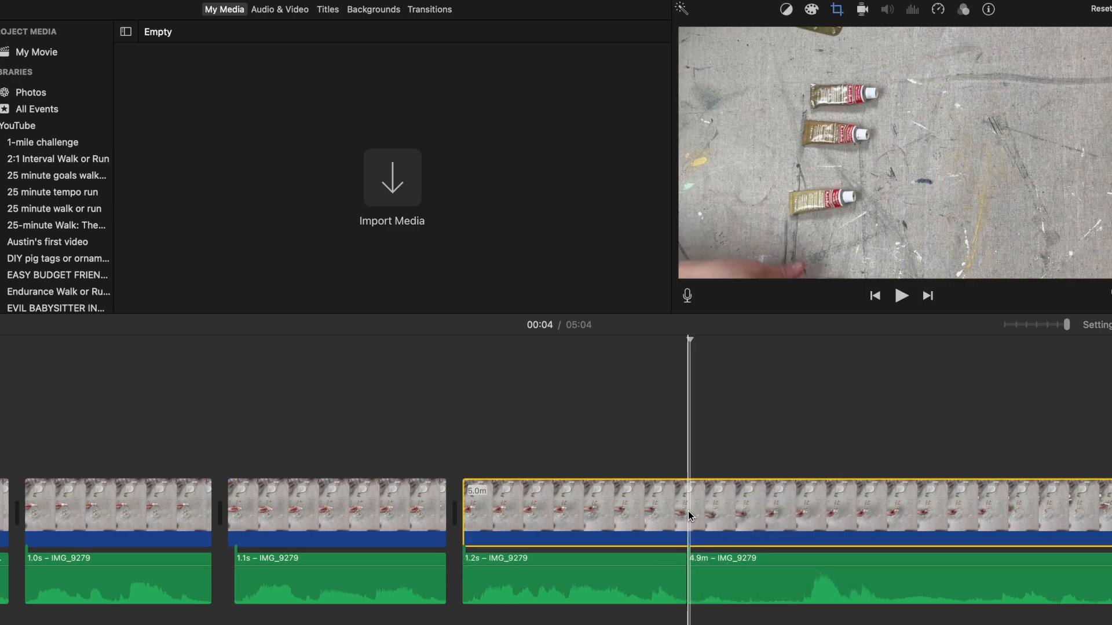
right_click(691, 514)
left_click(718, 503)
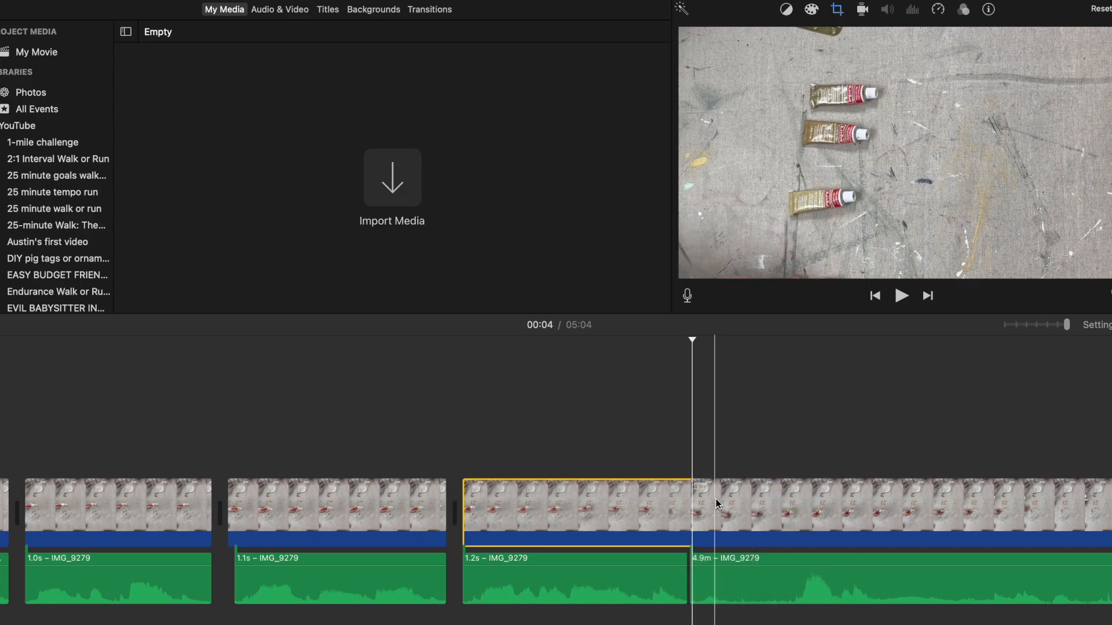
Step: Split the audio and video at 00:05, just before the next sound peak, and delete the 0.6 s quiet segment
right_click(801, 576)
left_click(827, 503)
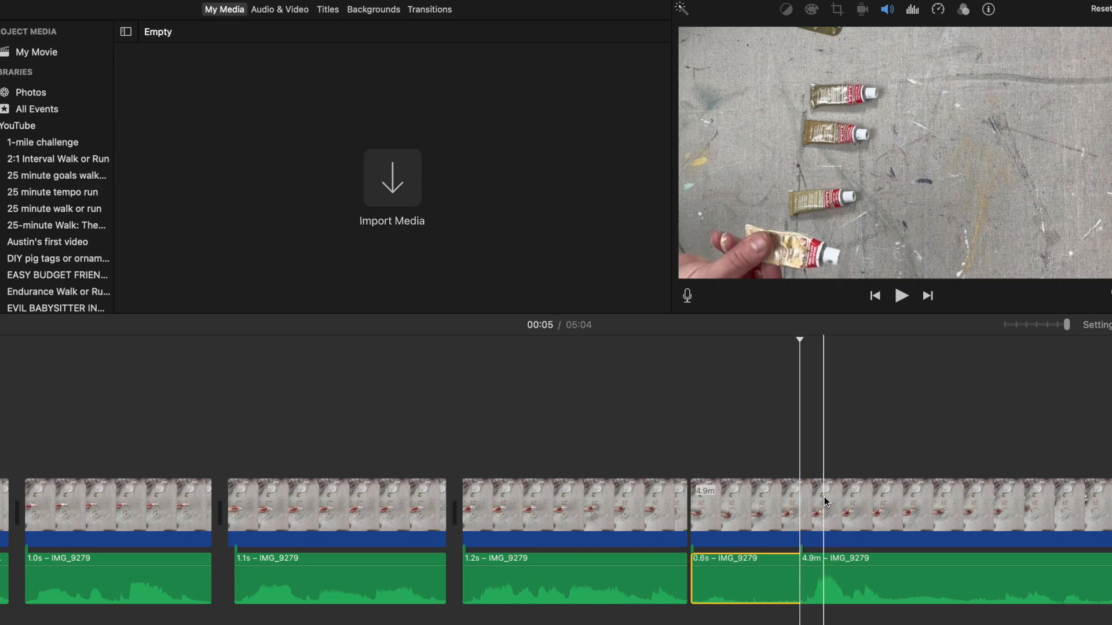
right_click(800, 509)
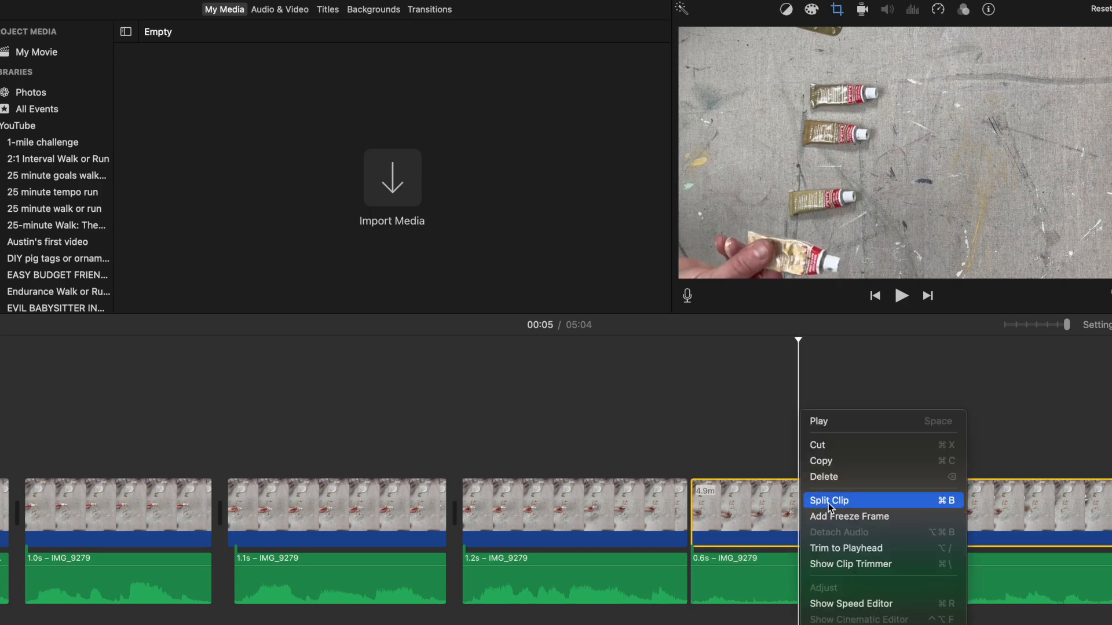
left_click(829, 500)
key("Delete")
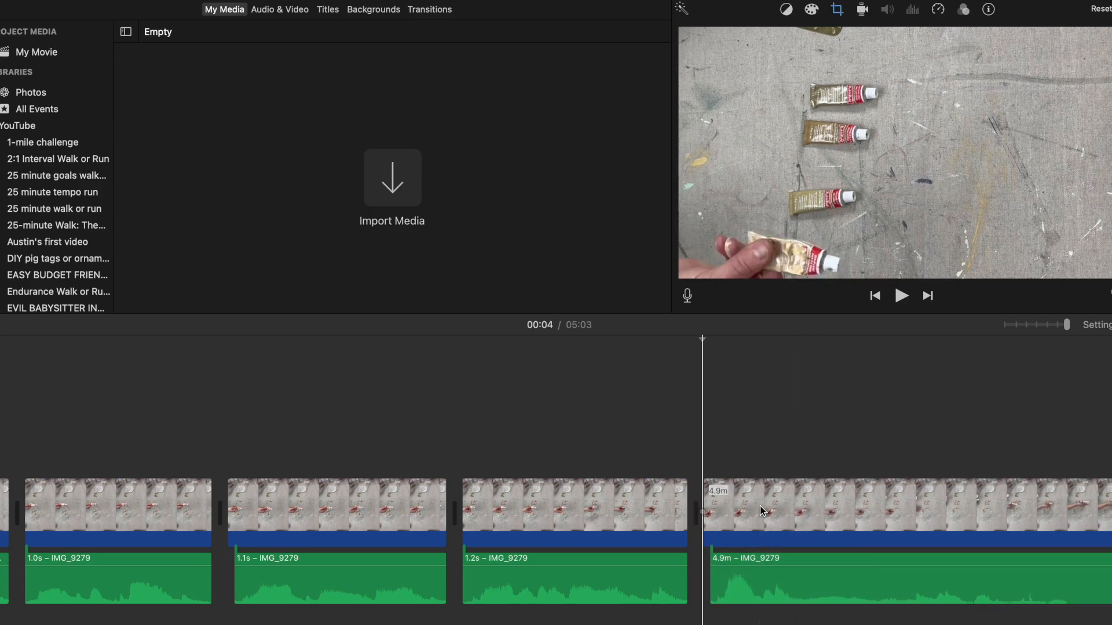
Step: Line up the last audio segment with the start of its video, and play back the join from 00:03
left_click_drag(712, 584, 721, 585)
left_click_drag(791, 557, 779, 556)
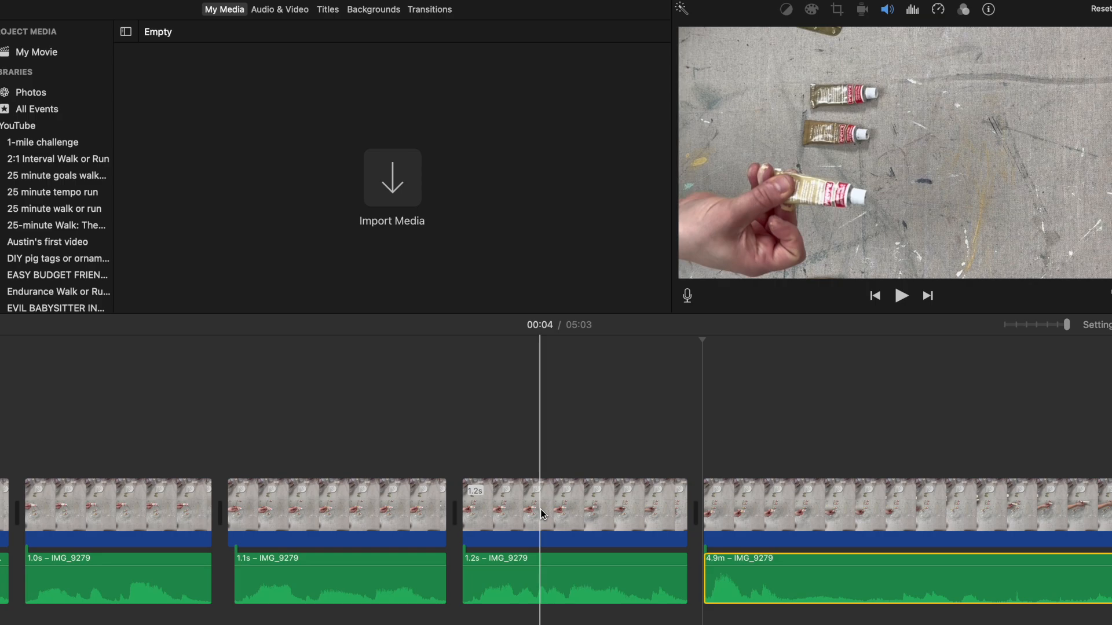
scroll(840, 519, "right", 5)
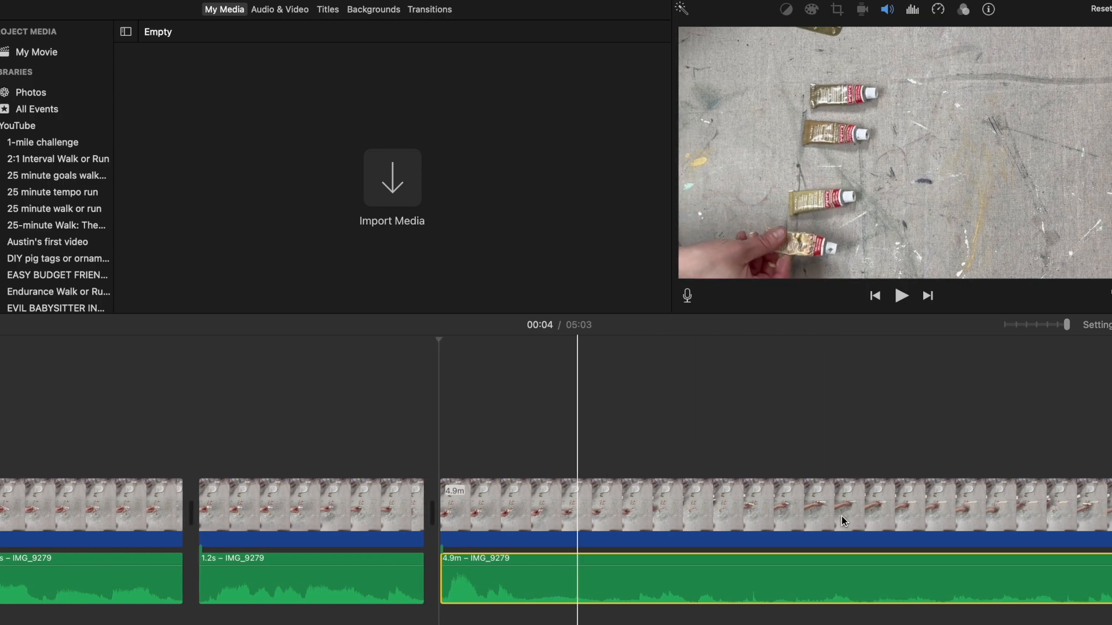
left_click(238, 512)
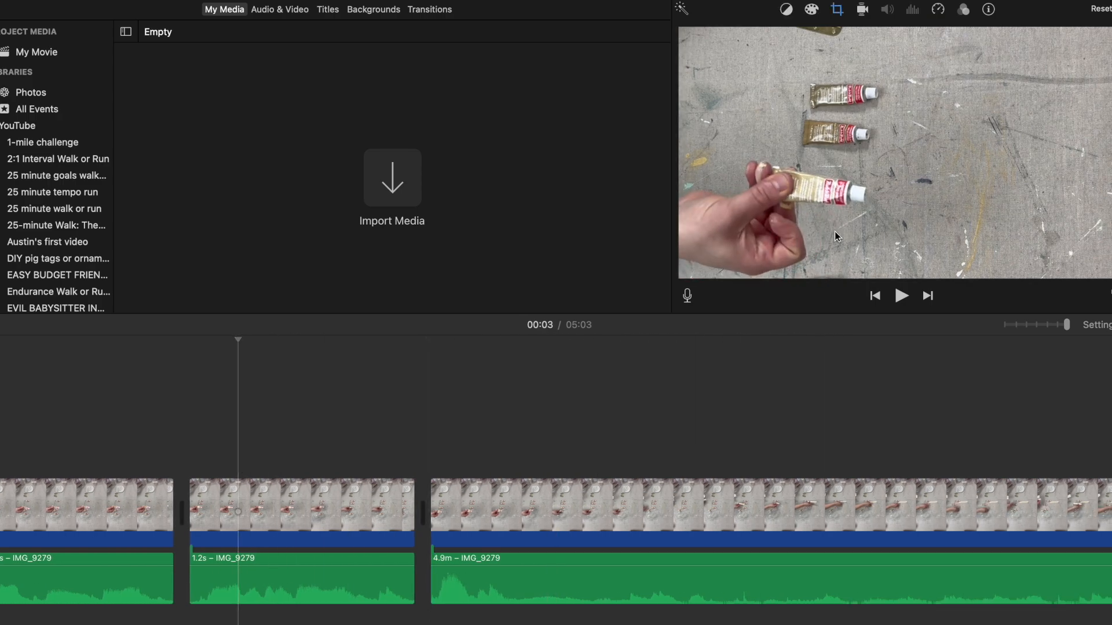
left_click(900, 296)
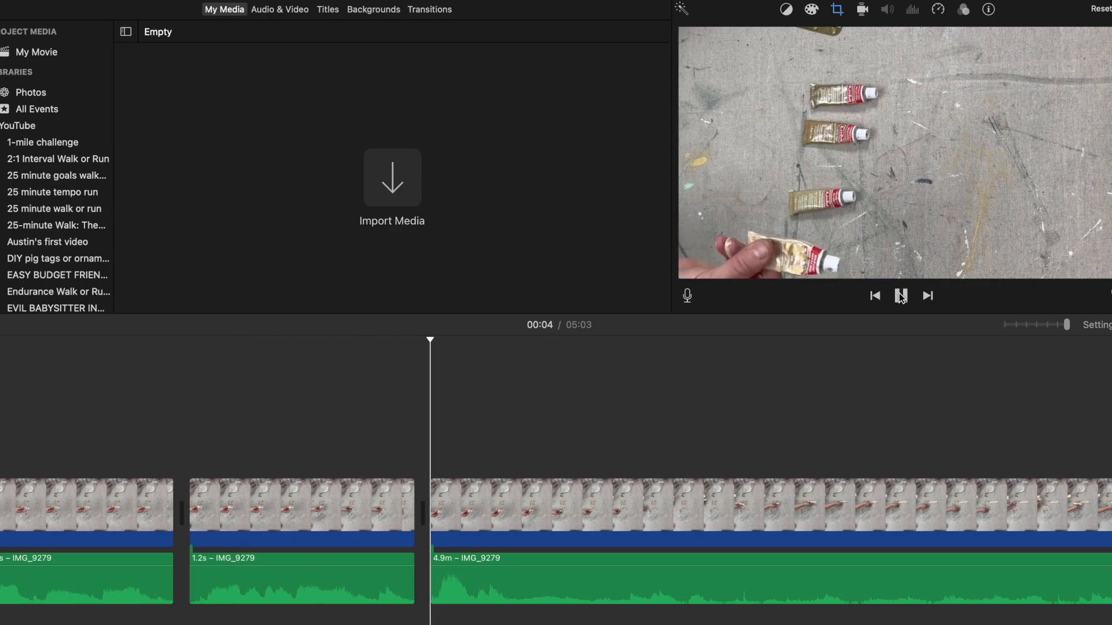
Step: Split the last video and audio segments at 00:05, isolating a 0.8 s piece, and place the playhead further along the remaining clip
left_click(550, 516)
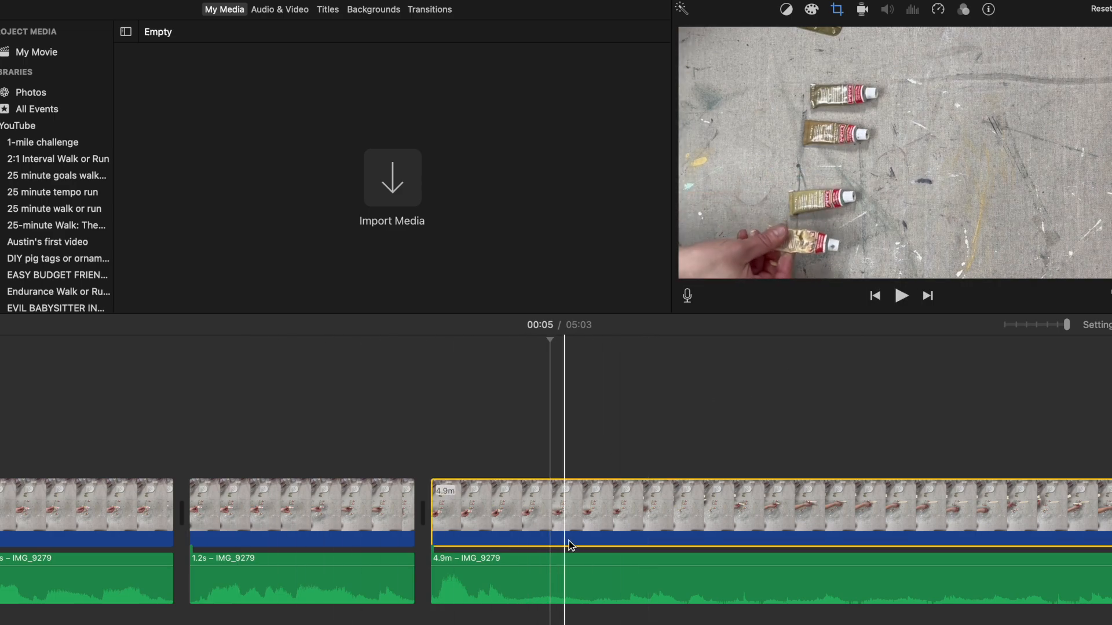
right_click(588, 544)
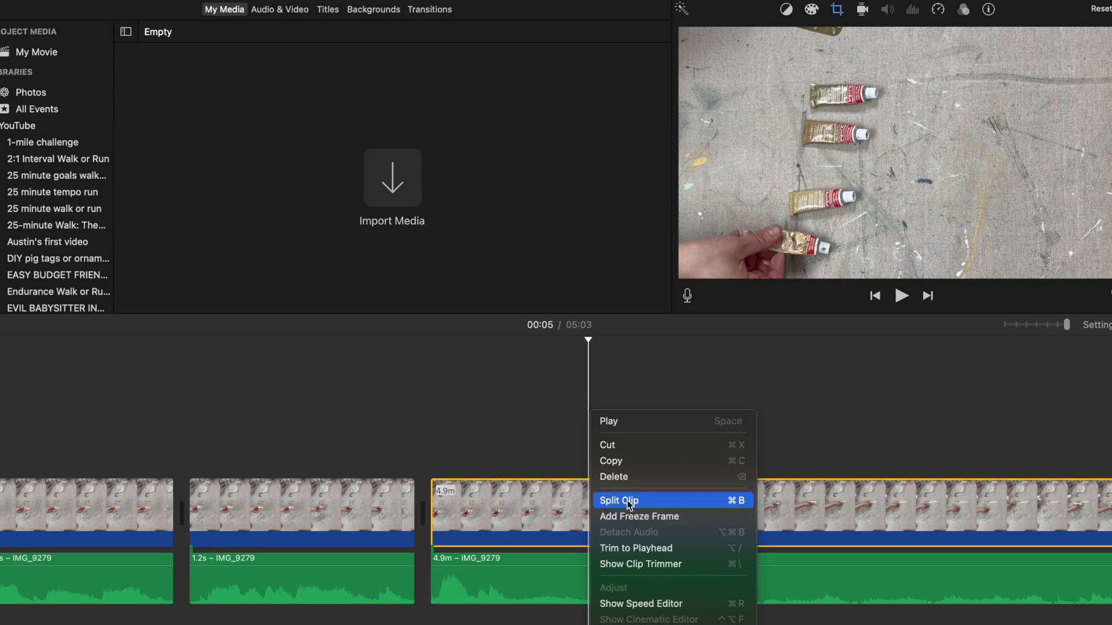
left_click(620, 499)
left_click(598, 584)
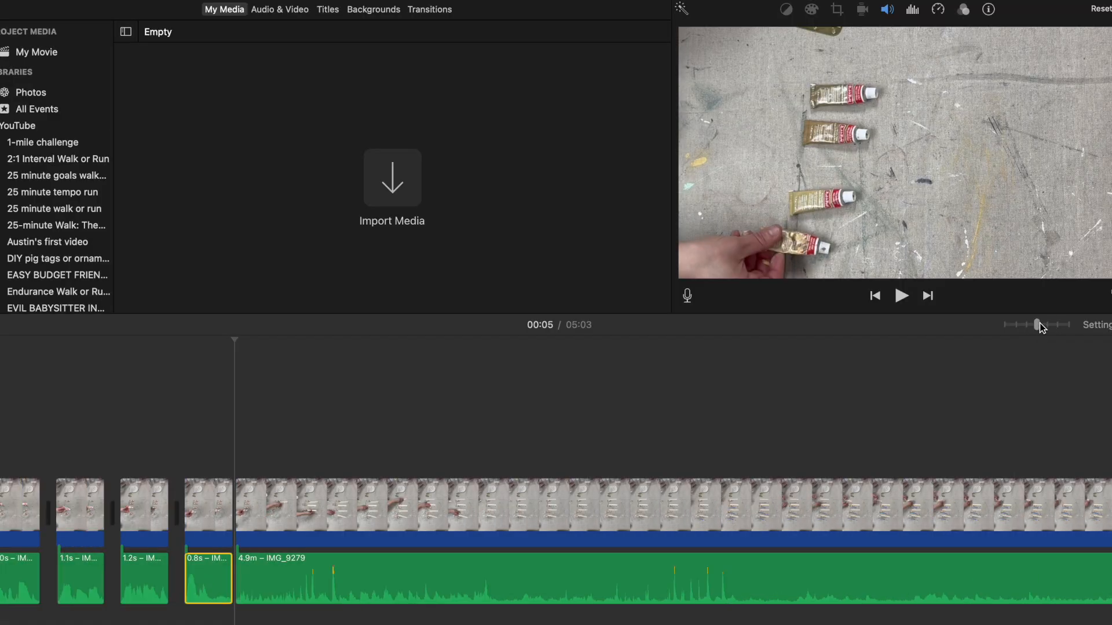
left_click(717, 503)
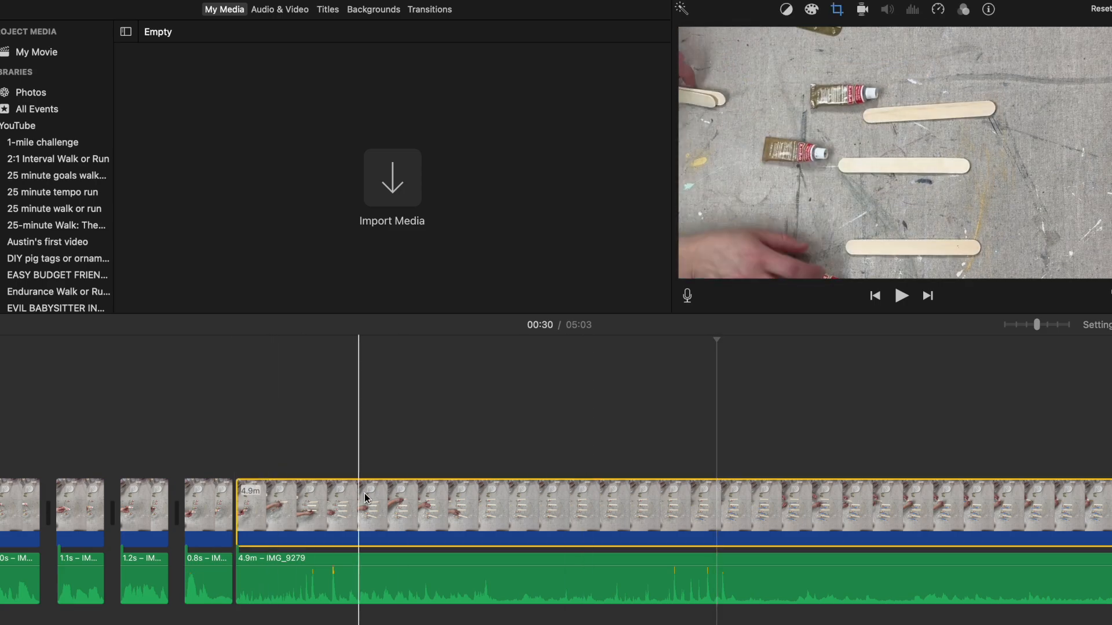
Step: Split the last video and audio segments at 00:26, and delete the isolated 21.0 s piece from both tracks
scroll(734, 553, "right", 5)
scroll(734, 552, "right", 3)
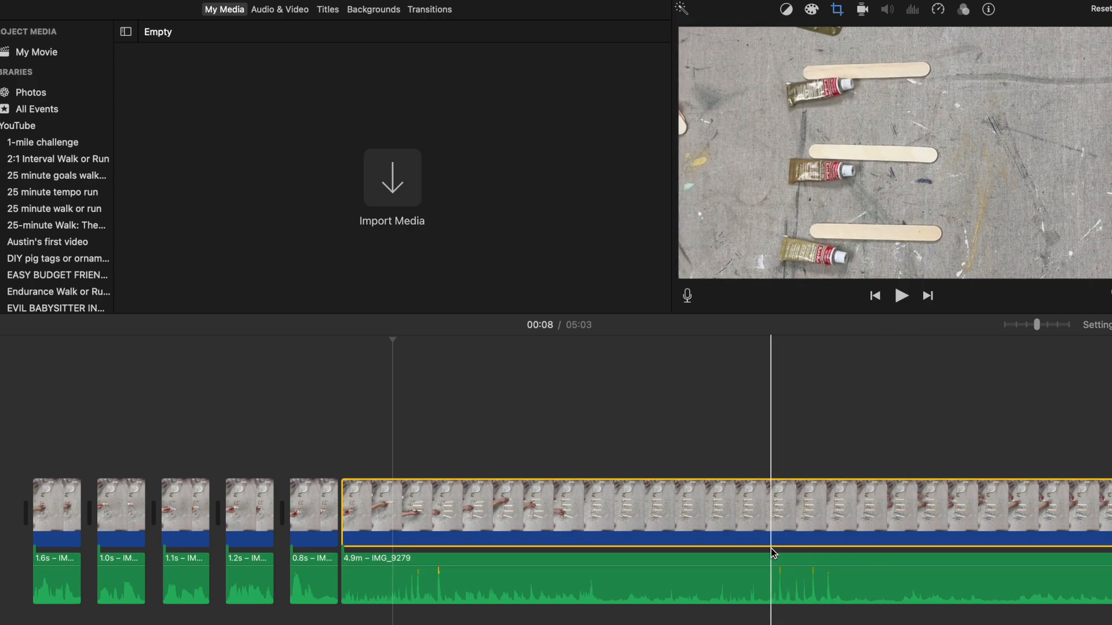
right_click(745, 545)
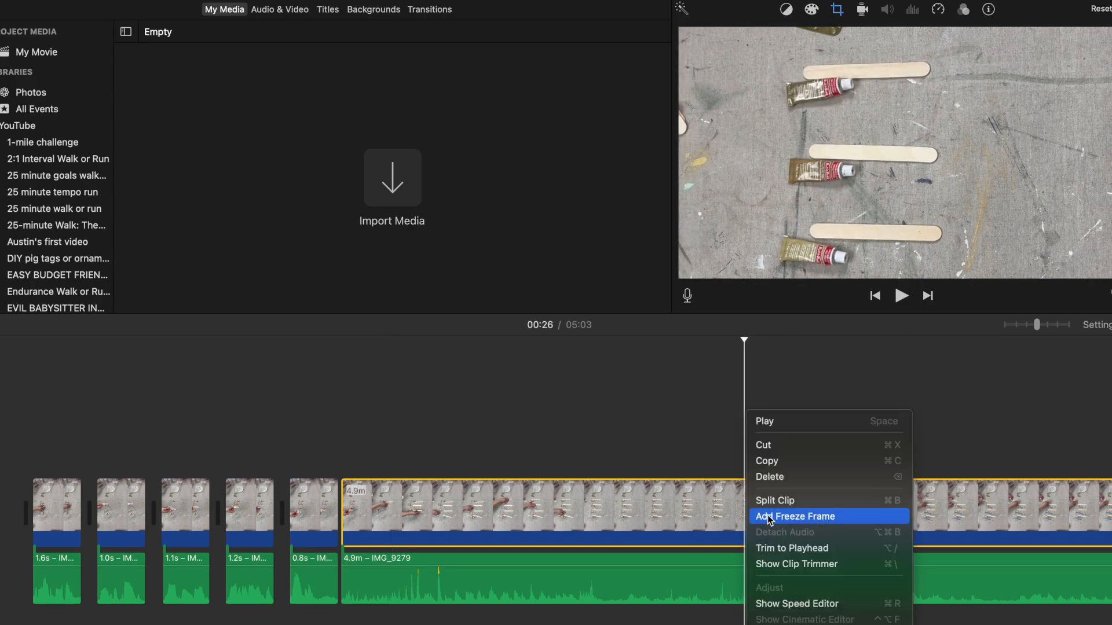
right_click(748, 567)
left_click(778, 501)
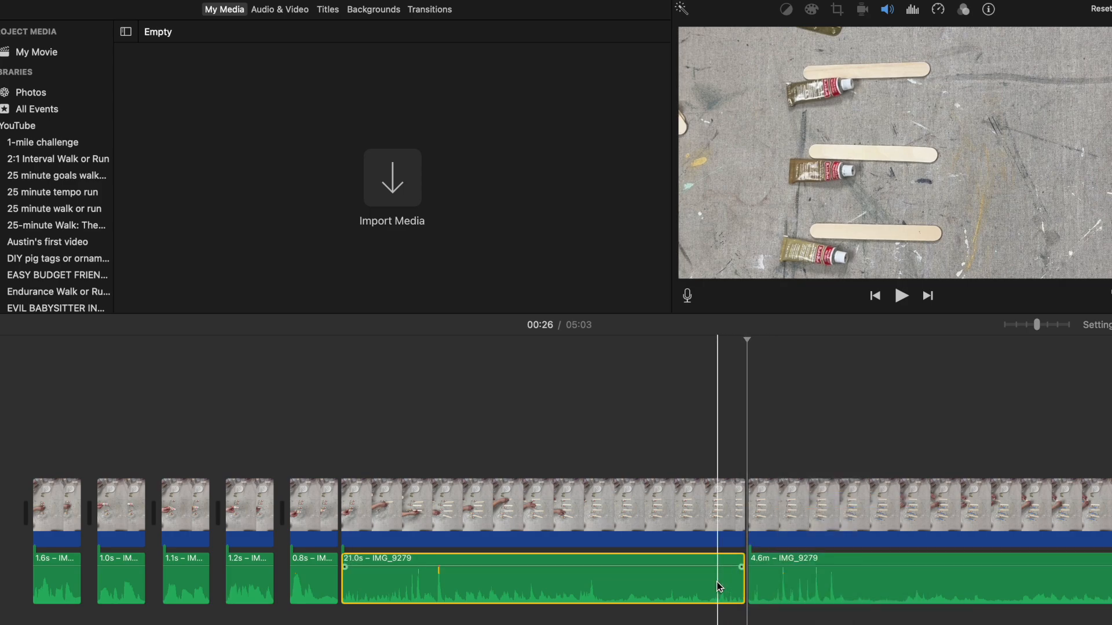
key("Delete")
left_click(700, 516)
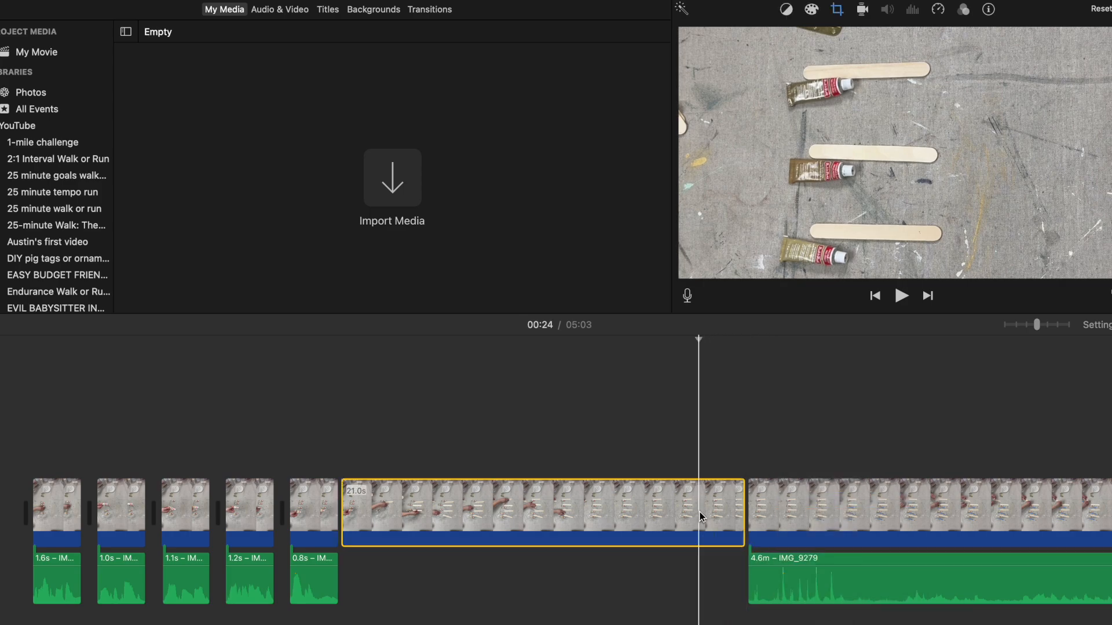
key("Delete")
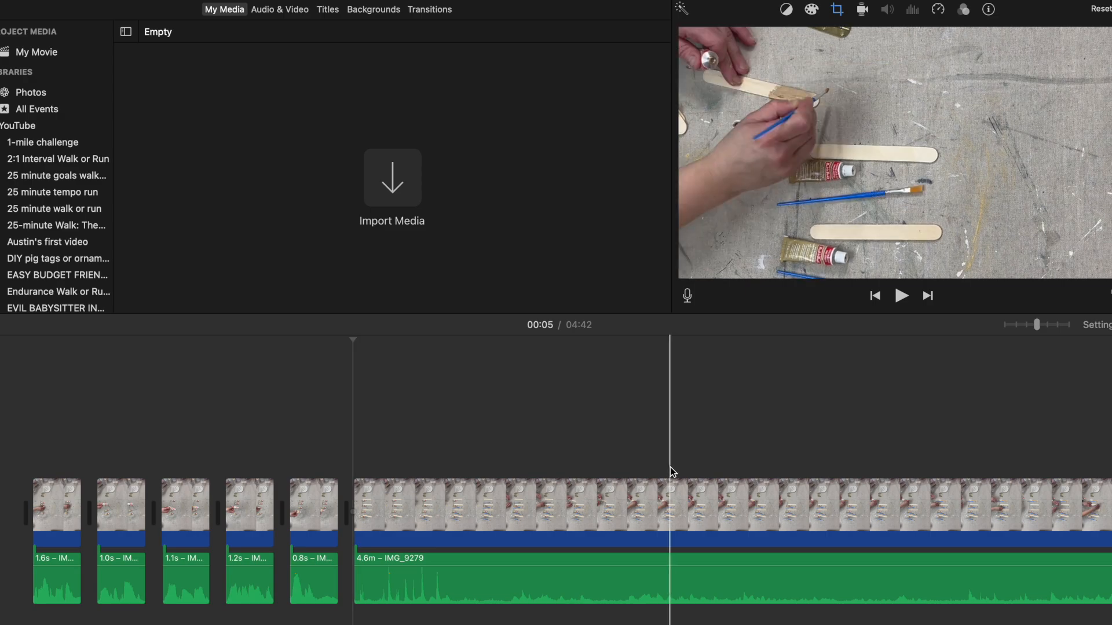
Step: Play back the footage after the new join, and split the last video and audio segments at 00:11, isolating a 5.5 s piece
left_click(900, 297)
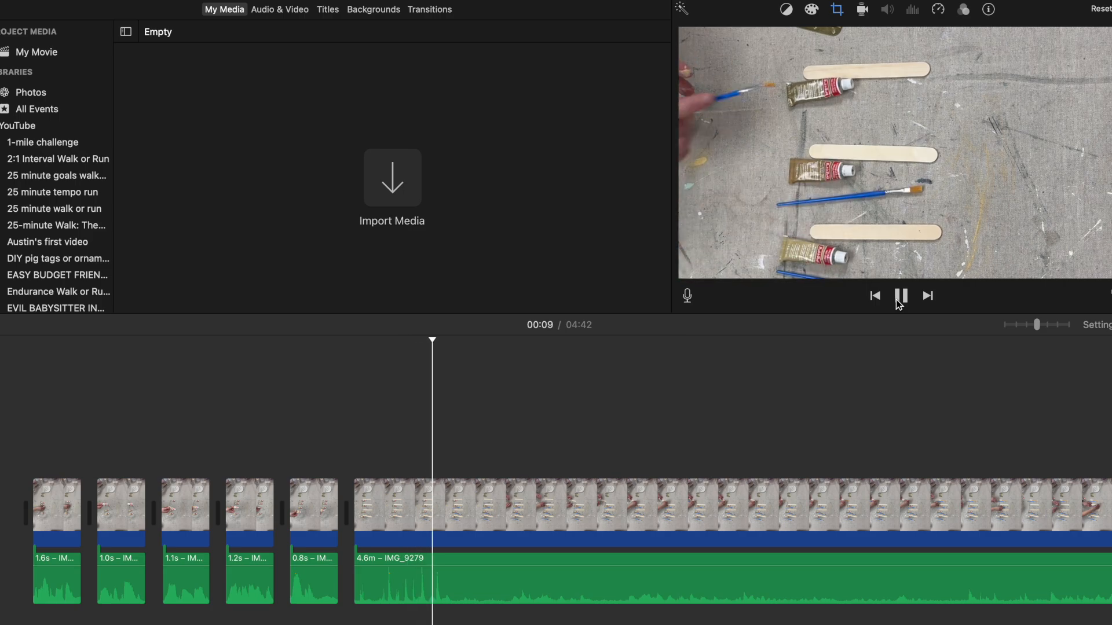
left_click(904, 298)
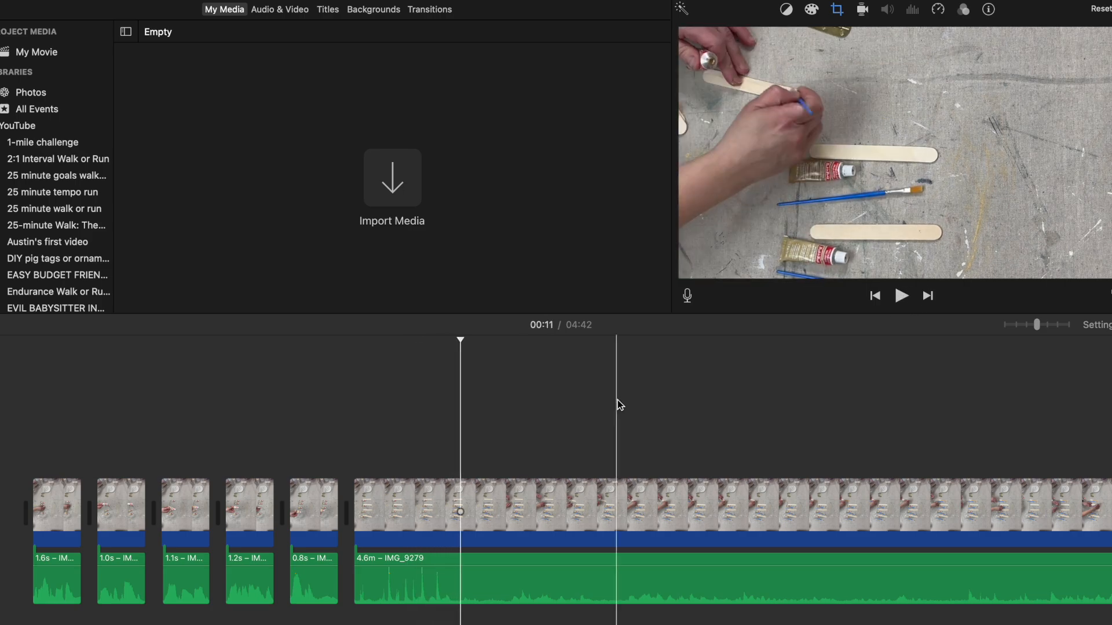
left_click(464, 514)
right_click(461, 515)
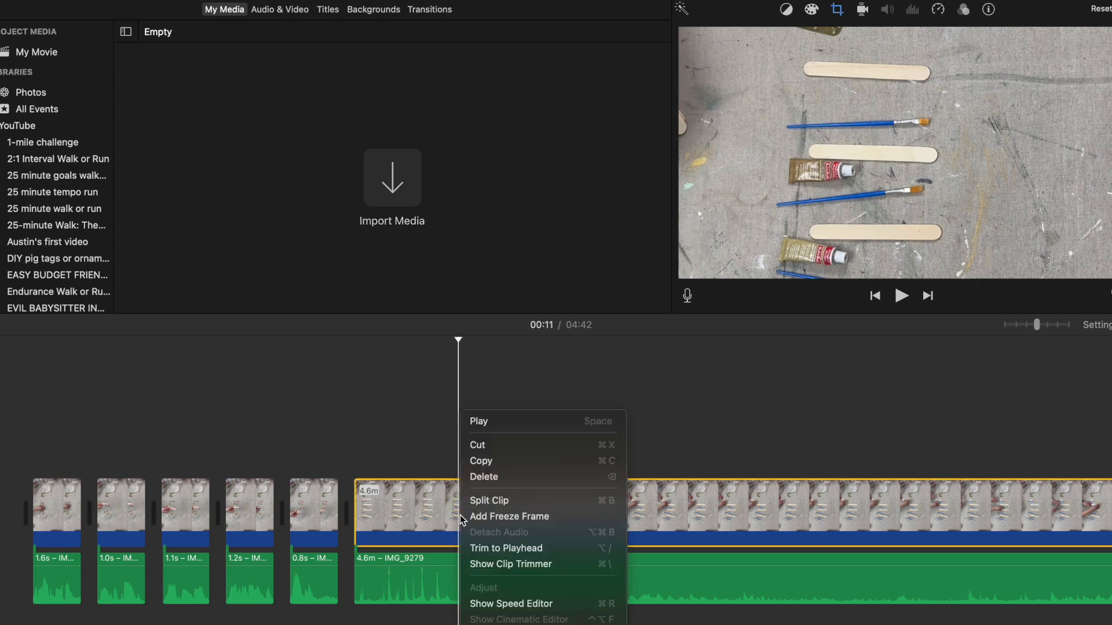
left_click(491, 502)
left_click(461, 580)
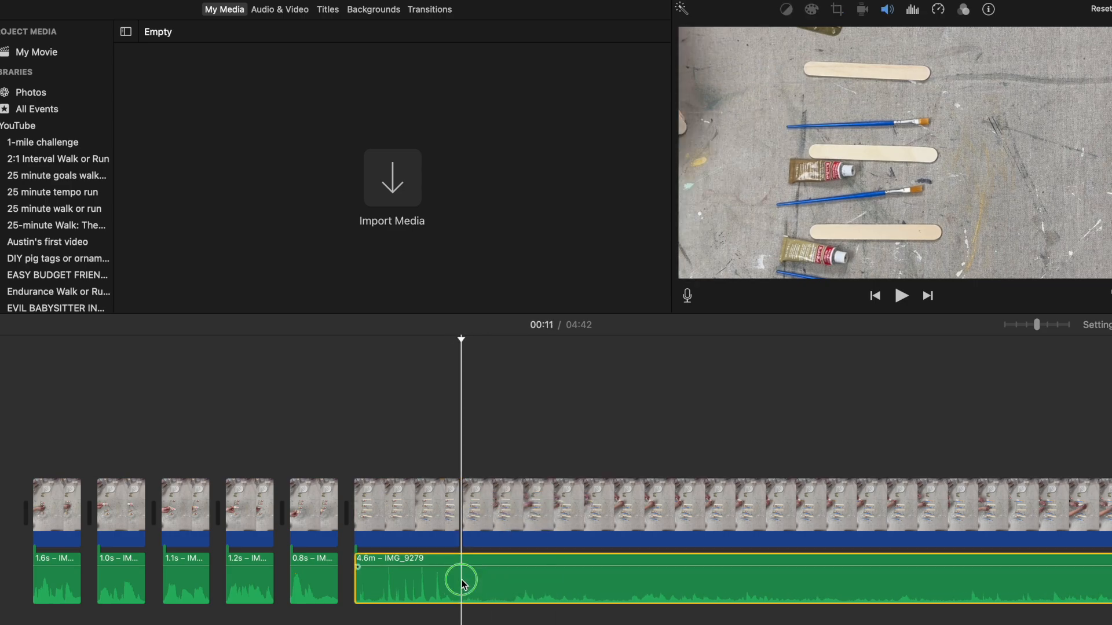
right_click(462, 582)
left_click(490, 501)
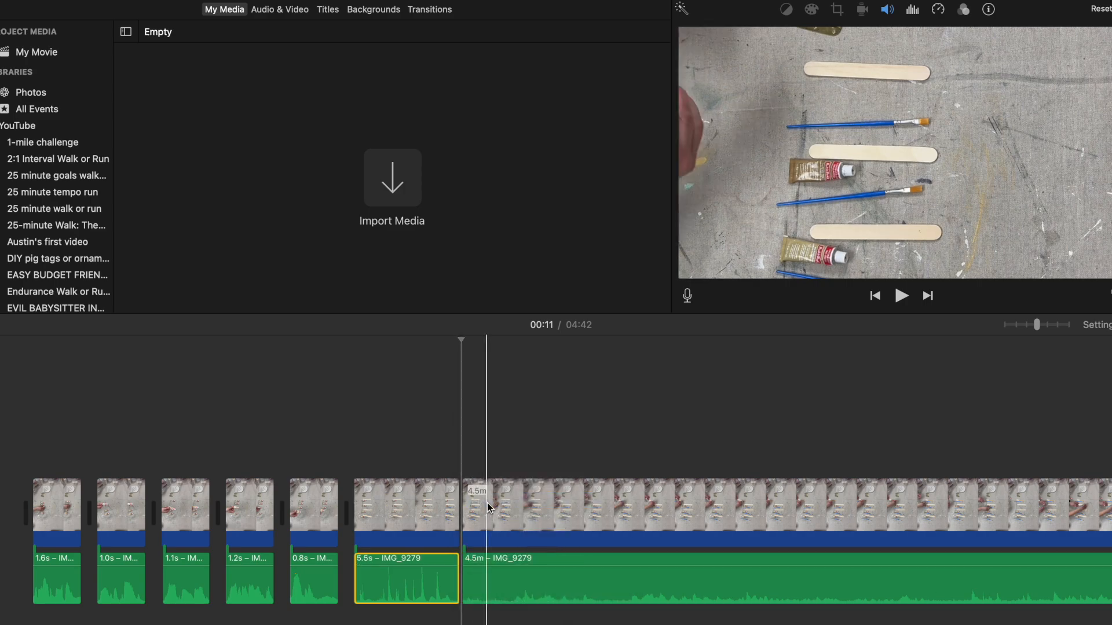
Step: Enlarge the timeline around the 5.5 s segment, and undo the recent crop and audio cut made to it
left_click_drag(1037, 325, 1067, 324)
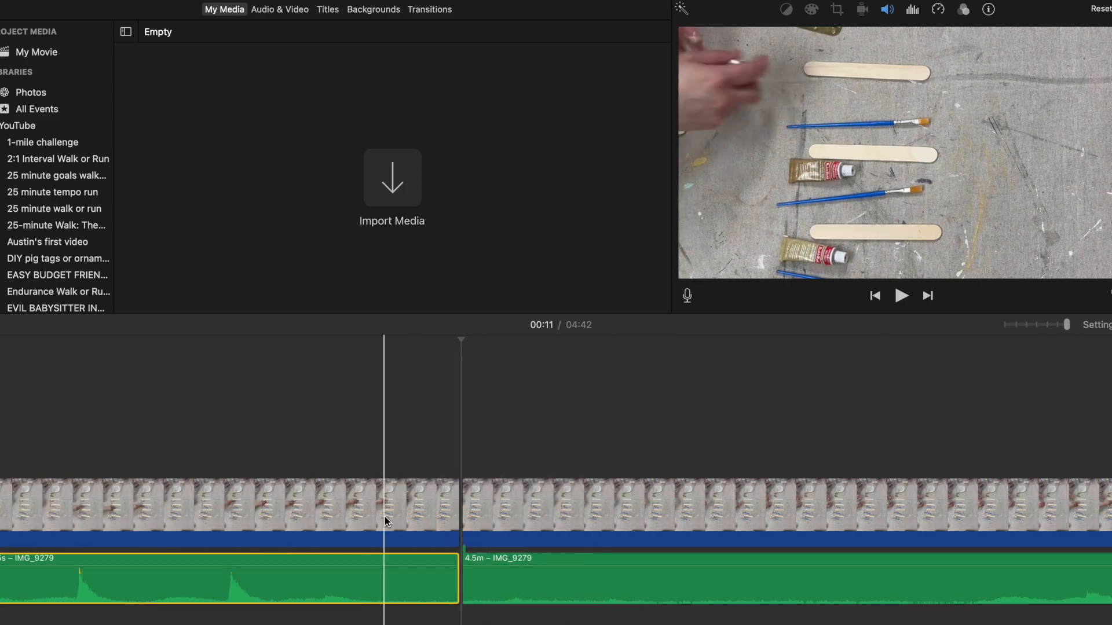
scroll(384, 516, "left", 15)
scroll(385, 516, "left", 2)
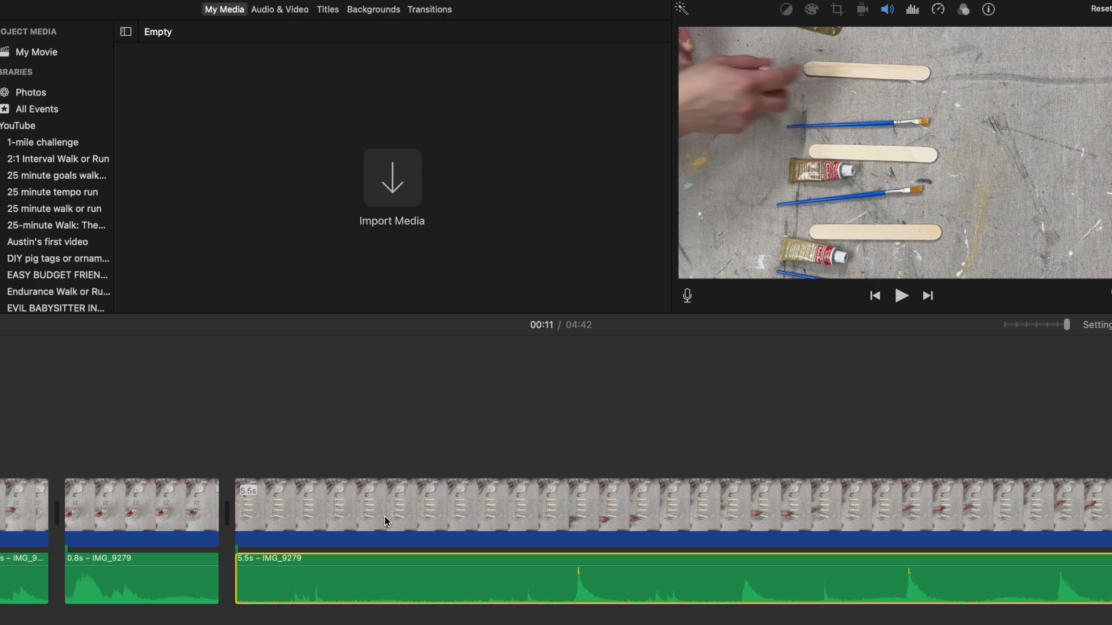
left_click_drag(238, 524, 463, 550)
key("c")
left_click(54, 0)
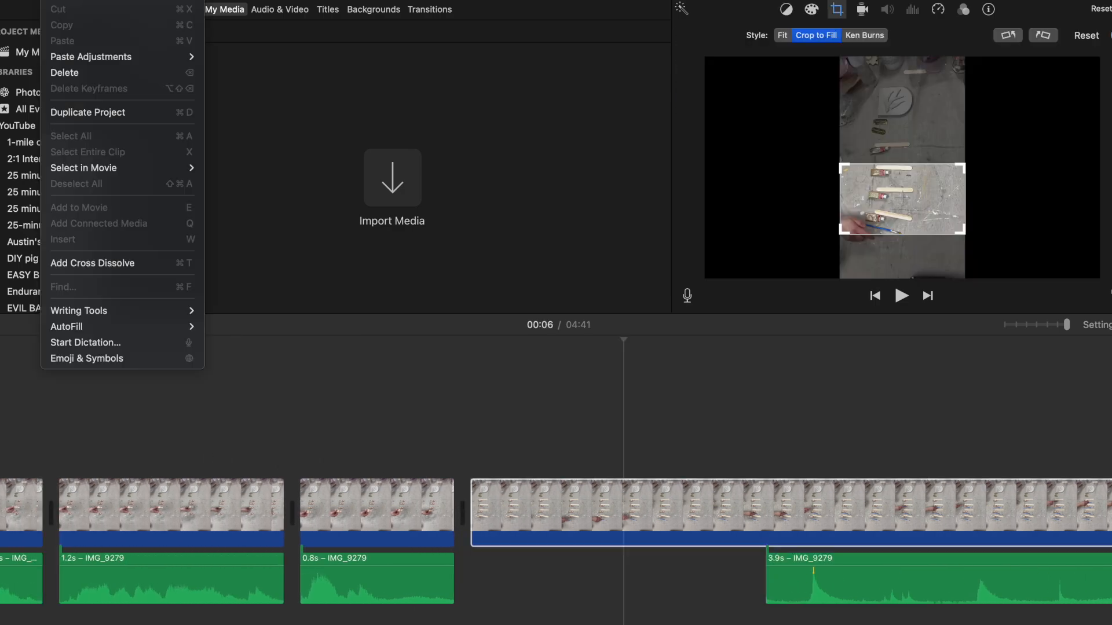
left_click(60, 0)
left_click(53, 0)
left_click(61, 0)
left_click(54, 0)
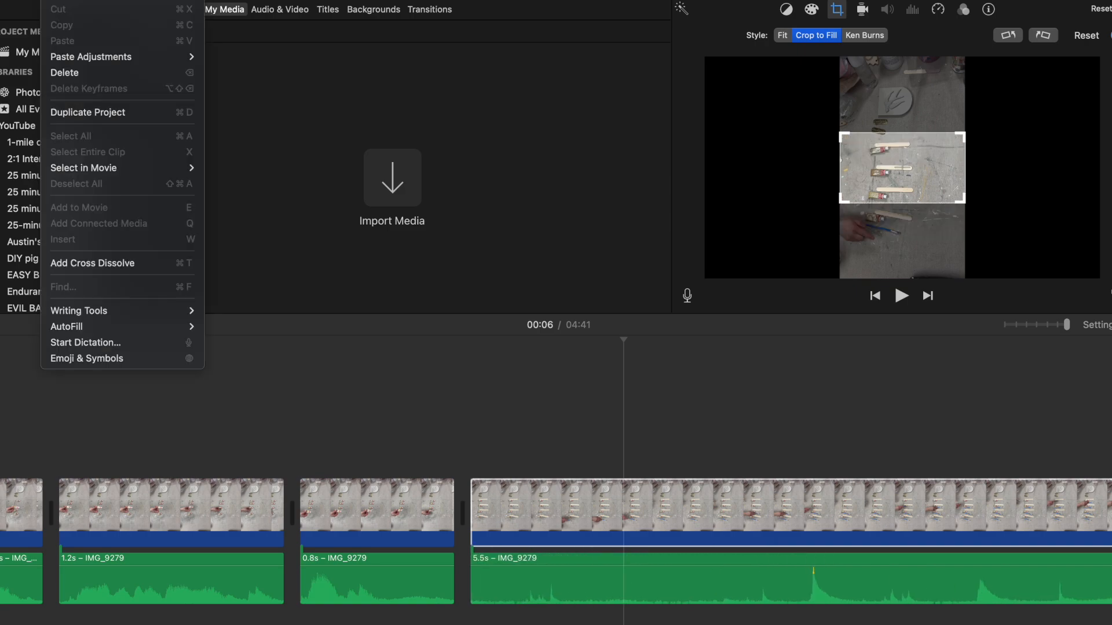
left_click(61, 0)
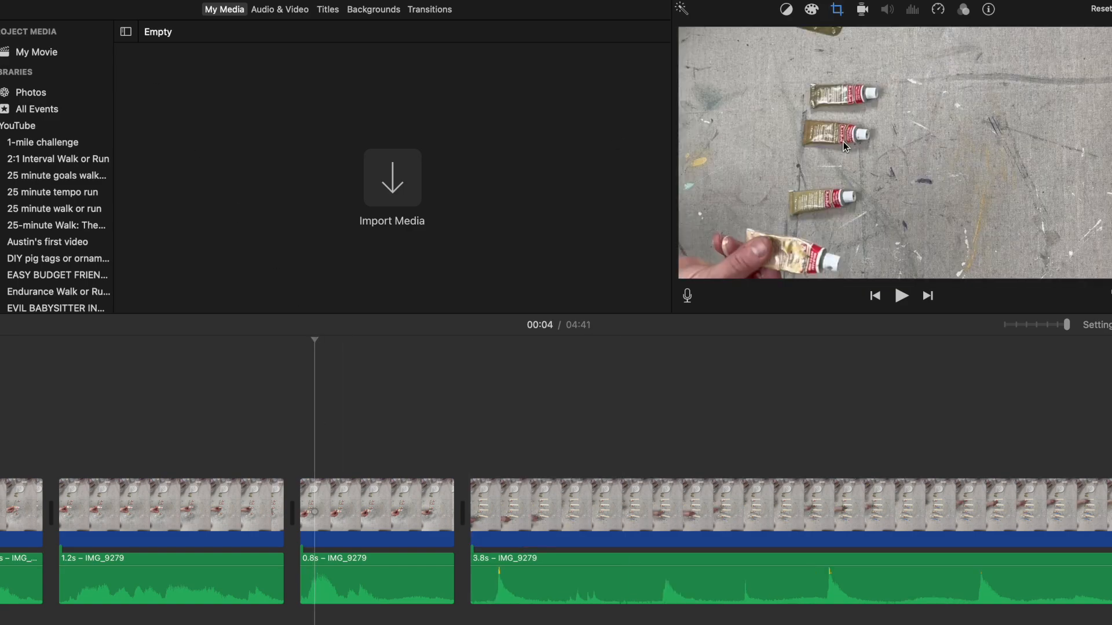
Step: Move the Crop to Fill frame lower on the 0.8 s video clip and on the 3.8 s clip after it
left_click(837, 9)
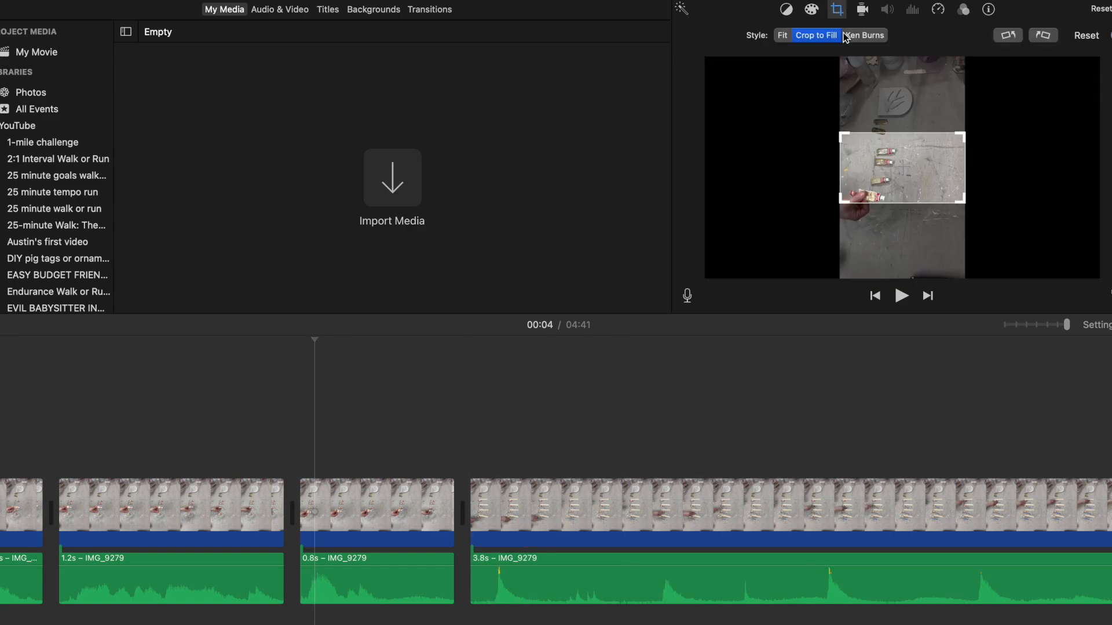
left_click_drag(878, 162, 878, 181)
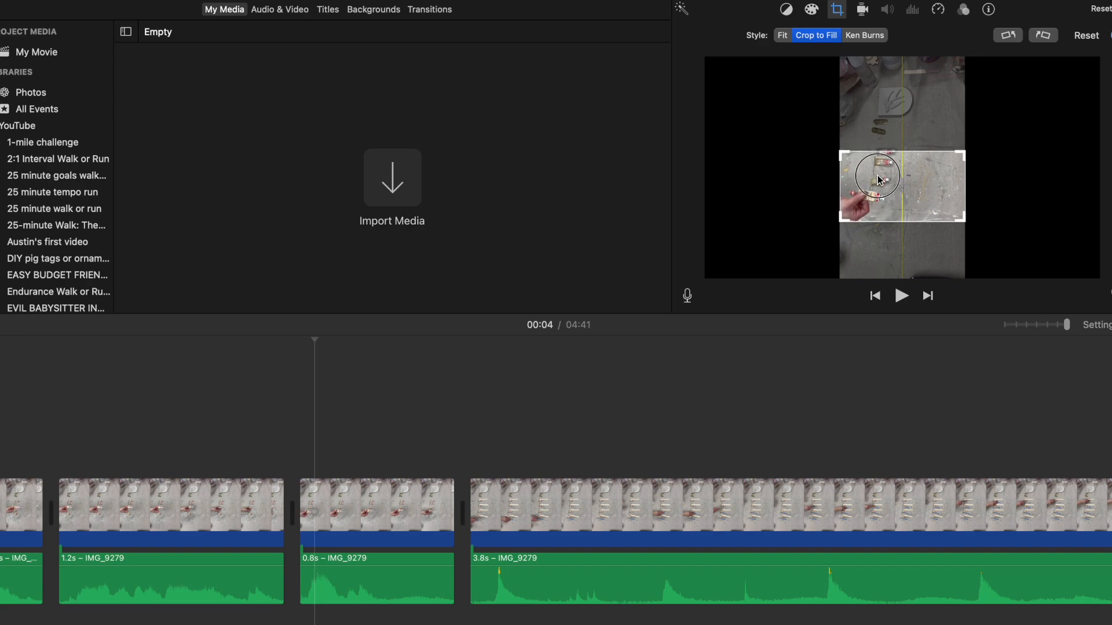
left_click(464, 433)
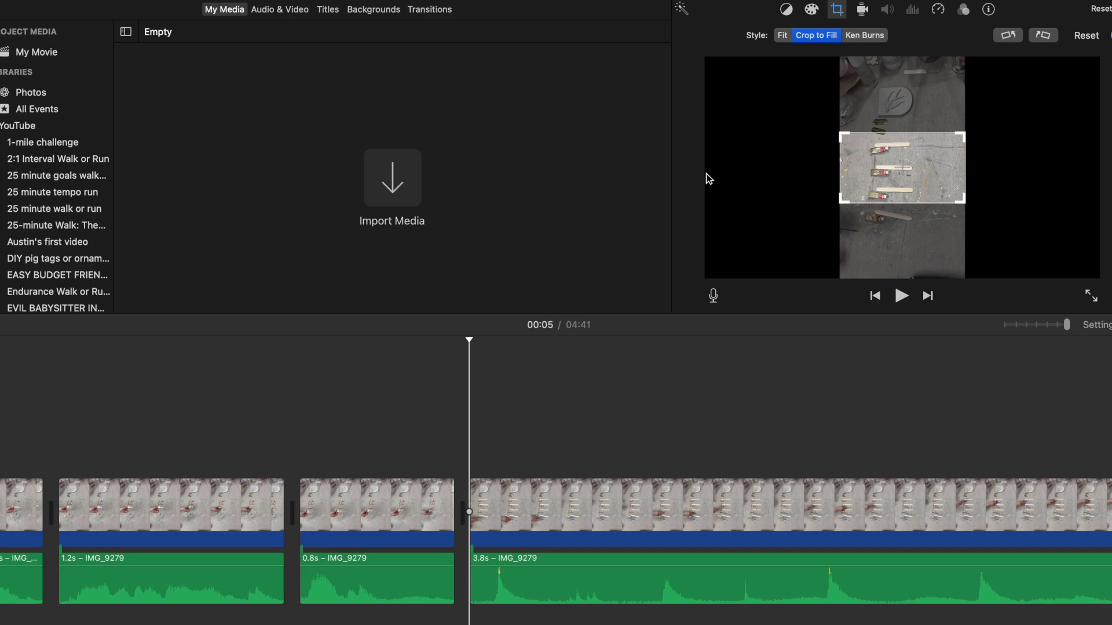
left_click_drag(907, 183, 907, 219)
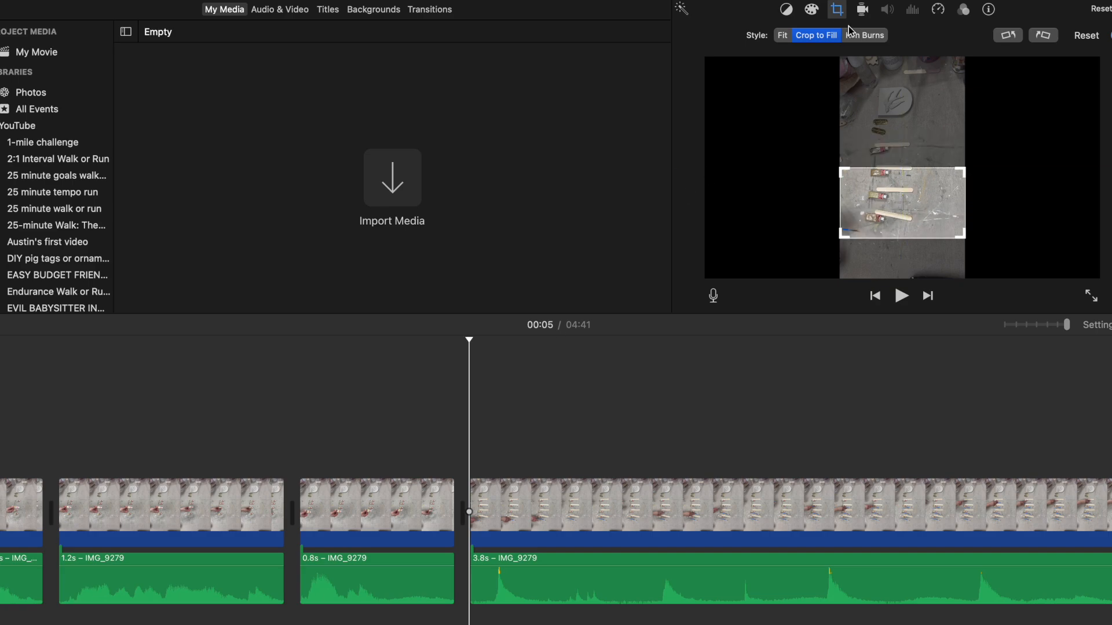
Step: Play back from 00:05, and split the 3.8 s video and audio after the first sound peak, isolating a 0.6 s piece
left_click(902, 296)
left_click(598, 513)
right_click(599, 517)
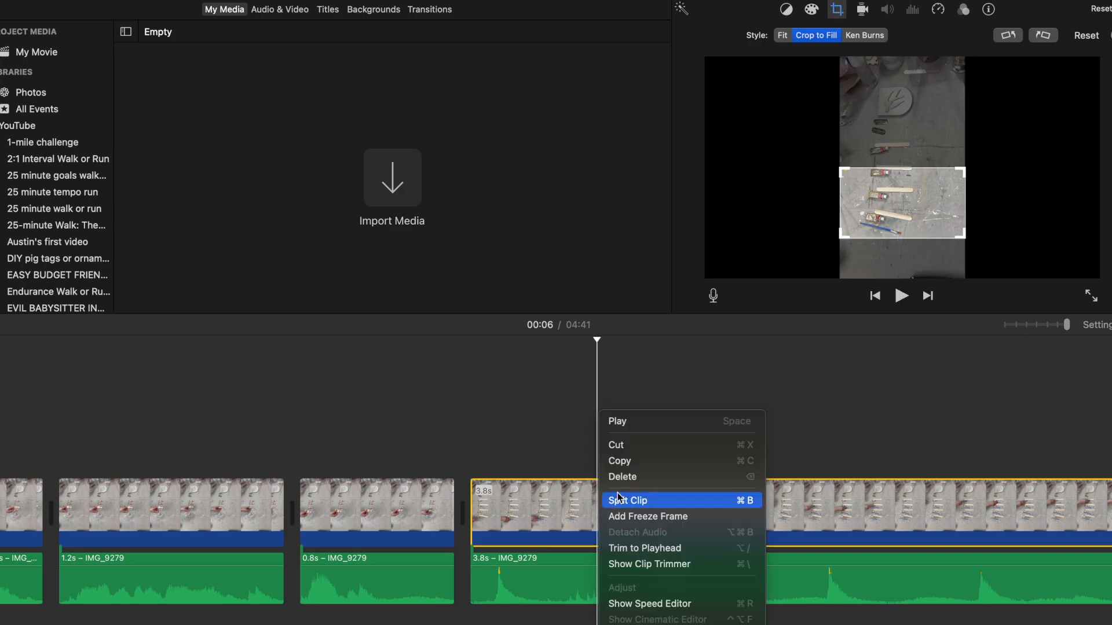
left_click(618, 499)
right_click(599, 598)
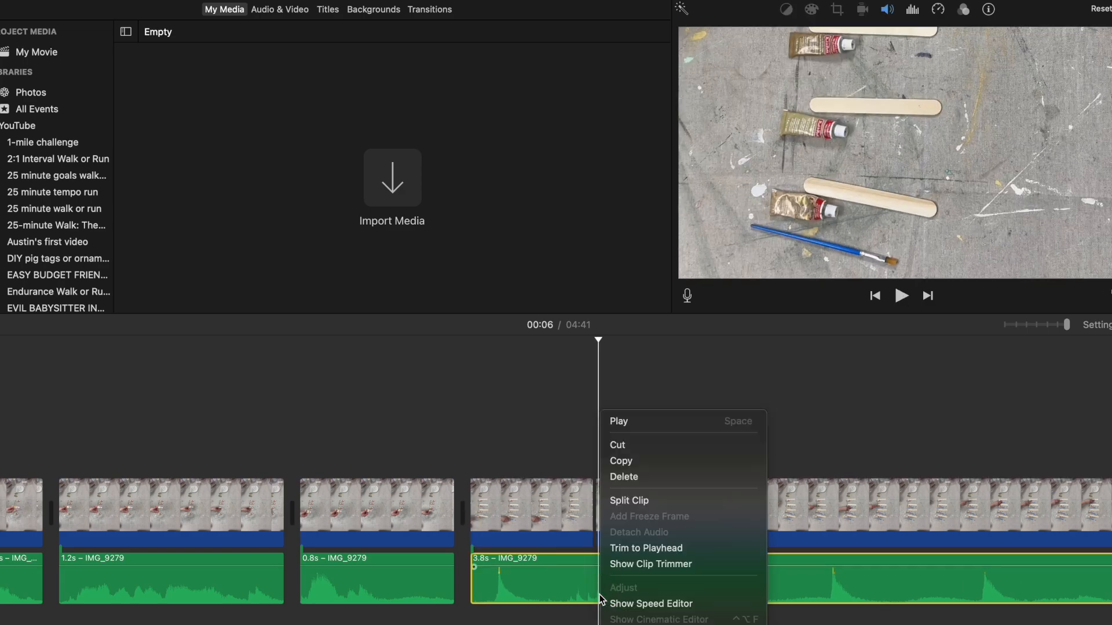
left_click(623, 501)
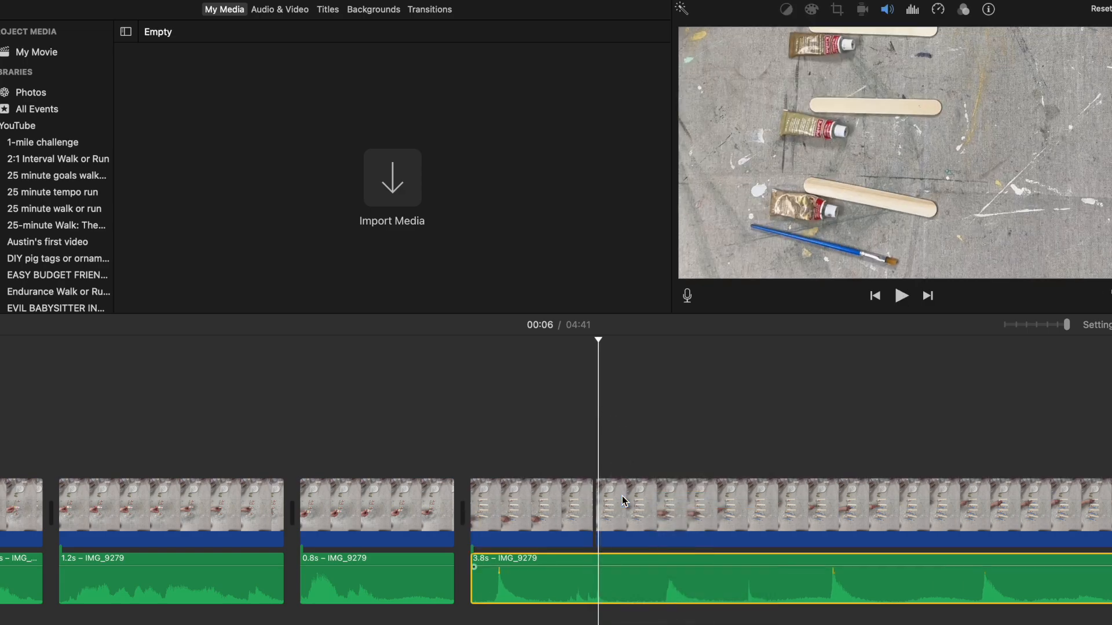
Step: Split the 3.2 s video and audio just before the next sound peak, and delete the 0.3 s quiet piece
left_click(656, 517)
right_click(657, 515)
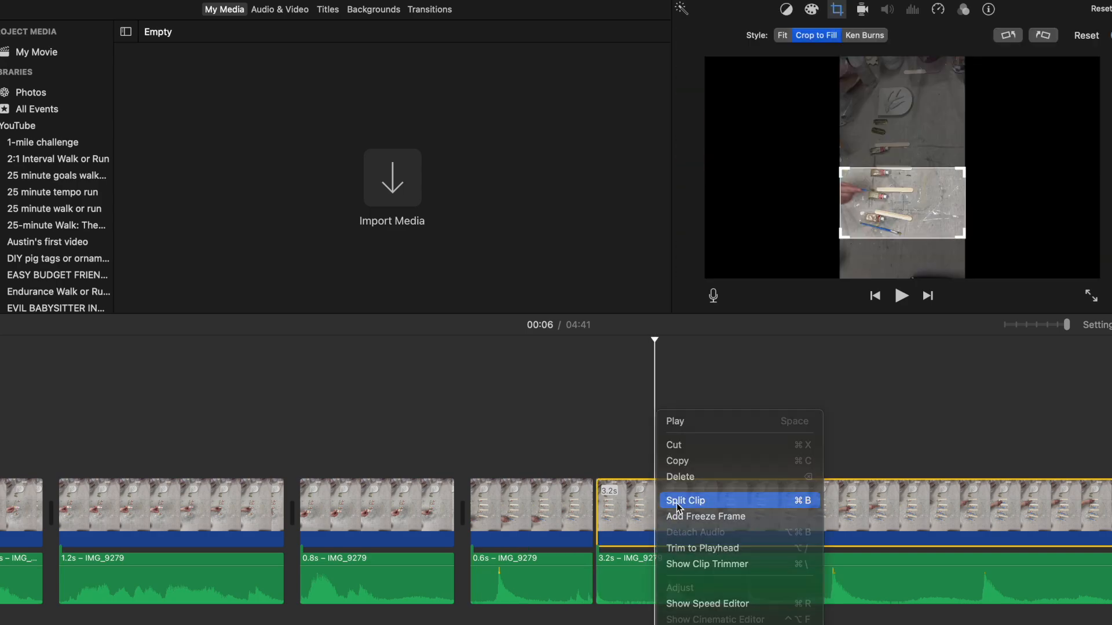
left_click(679, 499)
right_click(658, 586)
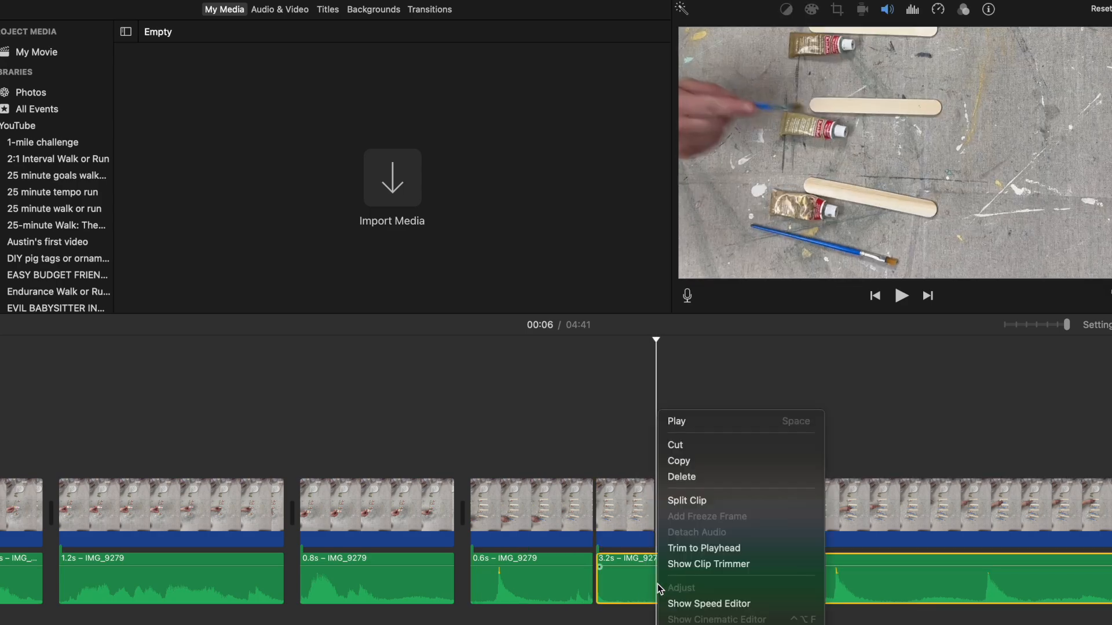
left_click(677, 477)
Step: Play back the new join, and split the 2.9 s video and audio at 00:06, isolating a 0.3 s piece with the sound peak
left_click(901, 296)
left_click(900, 295)
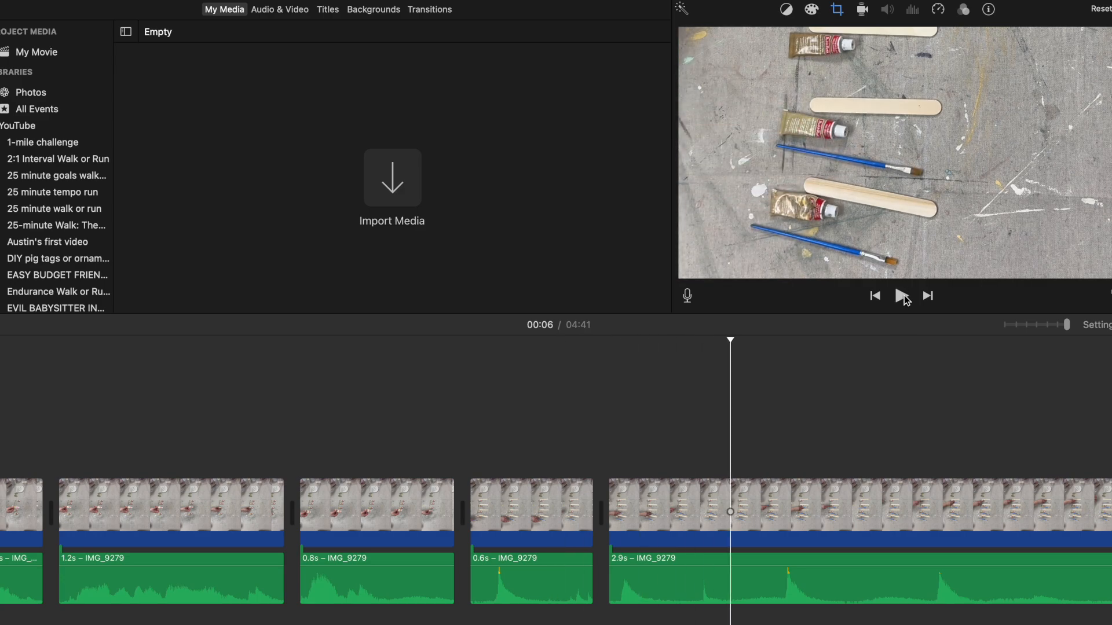
left_click(676, 532)
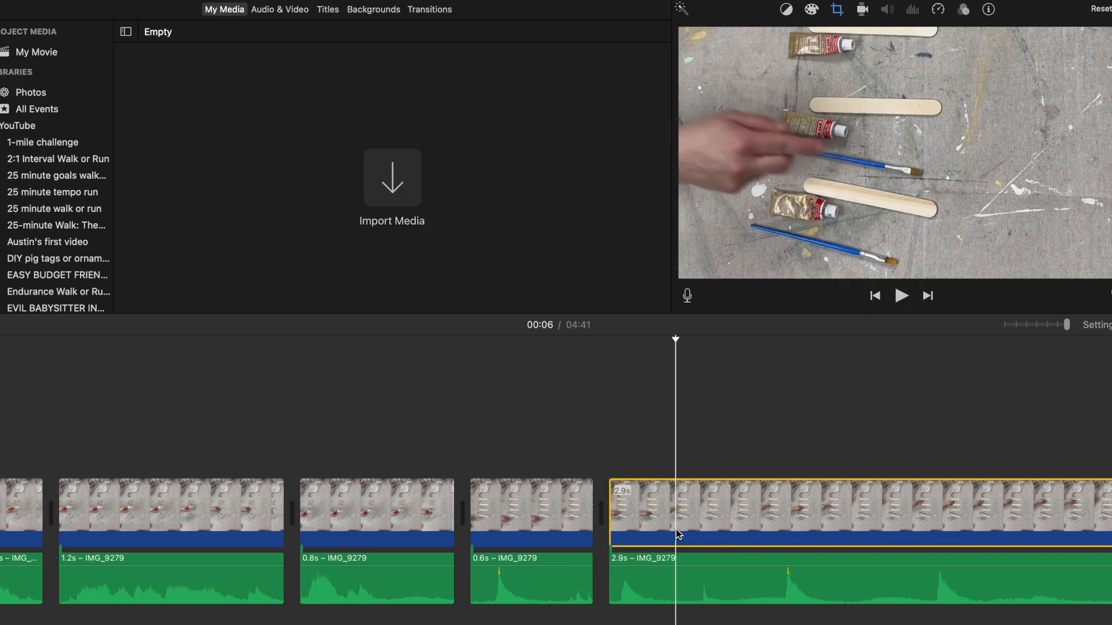
right_click(679, 534)
left_click(720, 499)
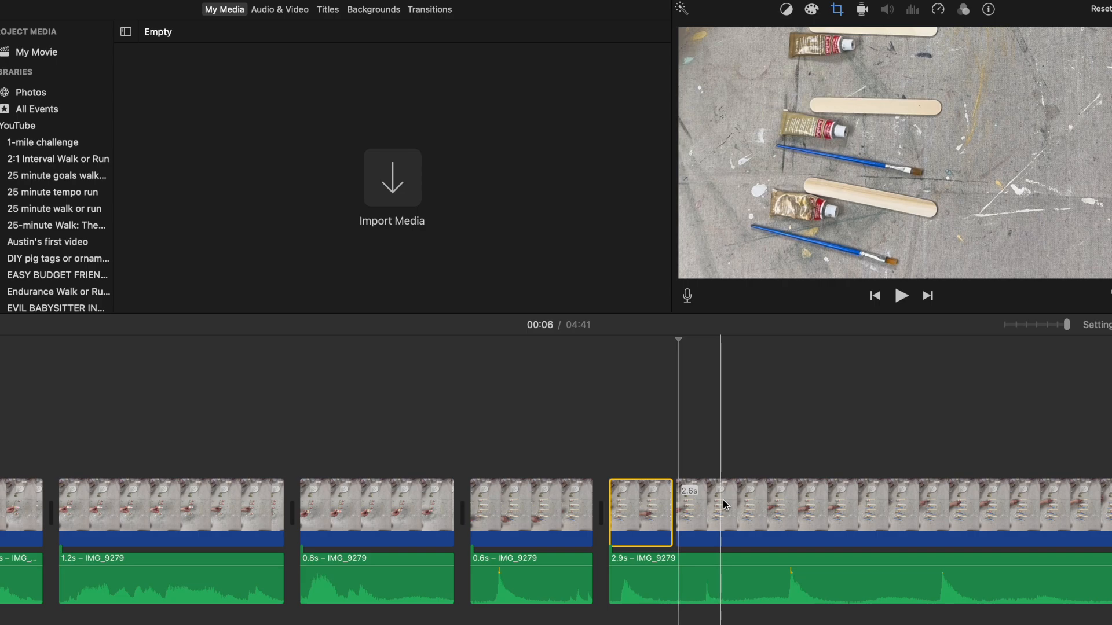
right_click(774, 533)
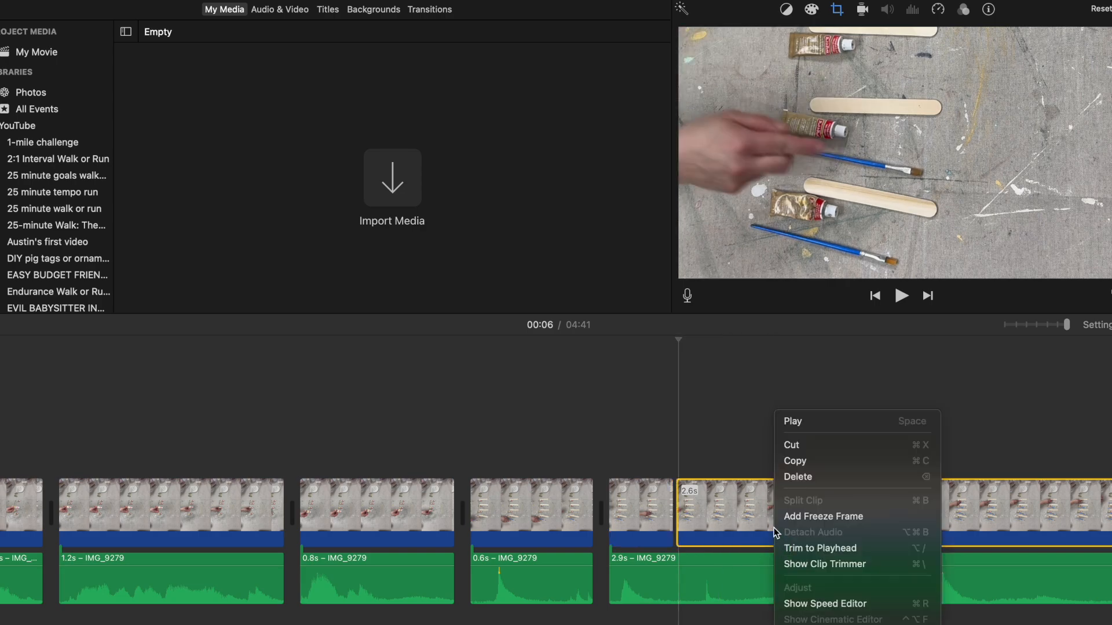
left_click(734, 535)
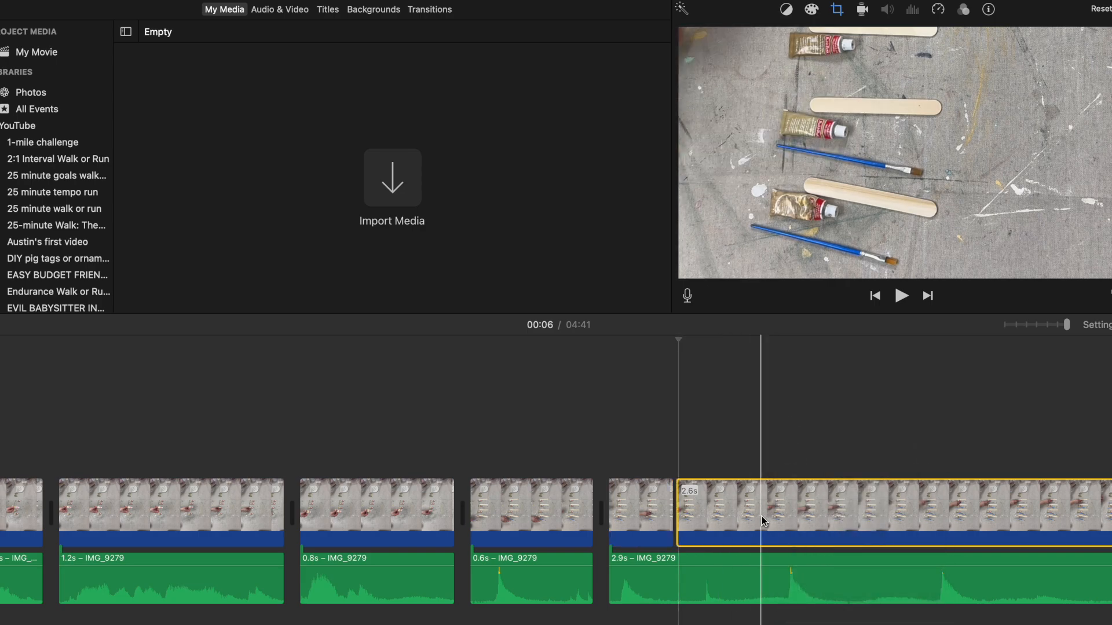
right_click(682, 589)
left_click(709, 506)
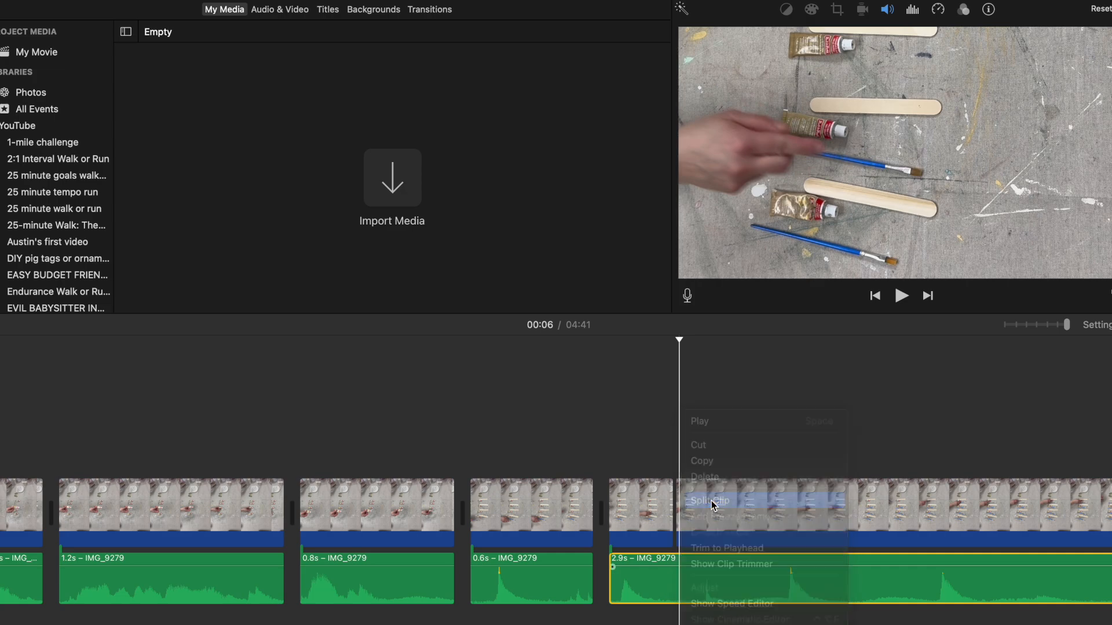
Step: Split the 2.6 s audio and video at 00:07, just before the tall sound peak, and delete the 0.5 s piece
left_click(775, 562)
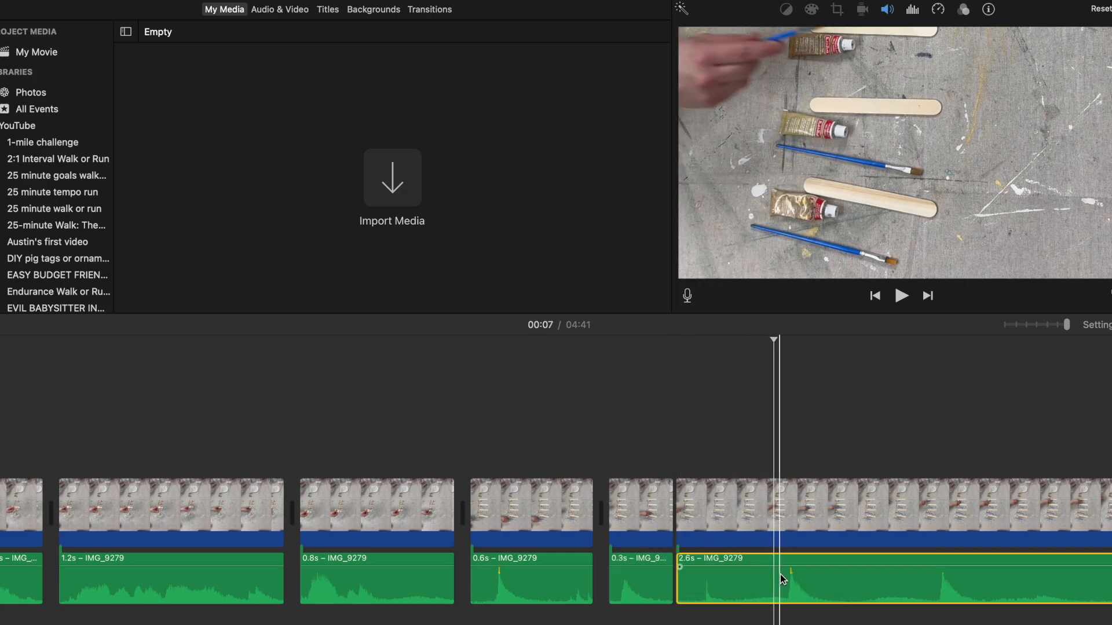
right_click(776, 574)
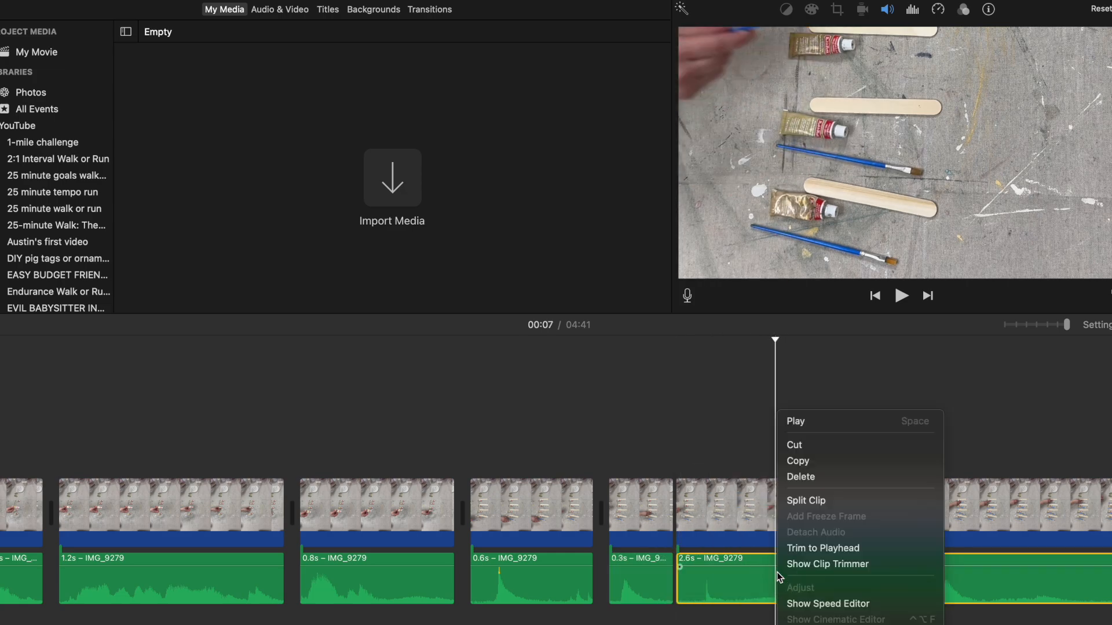
left_click(802, 500)
right_click(776, 523)
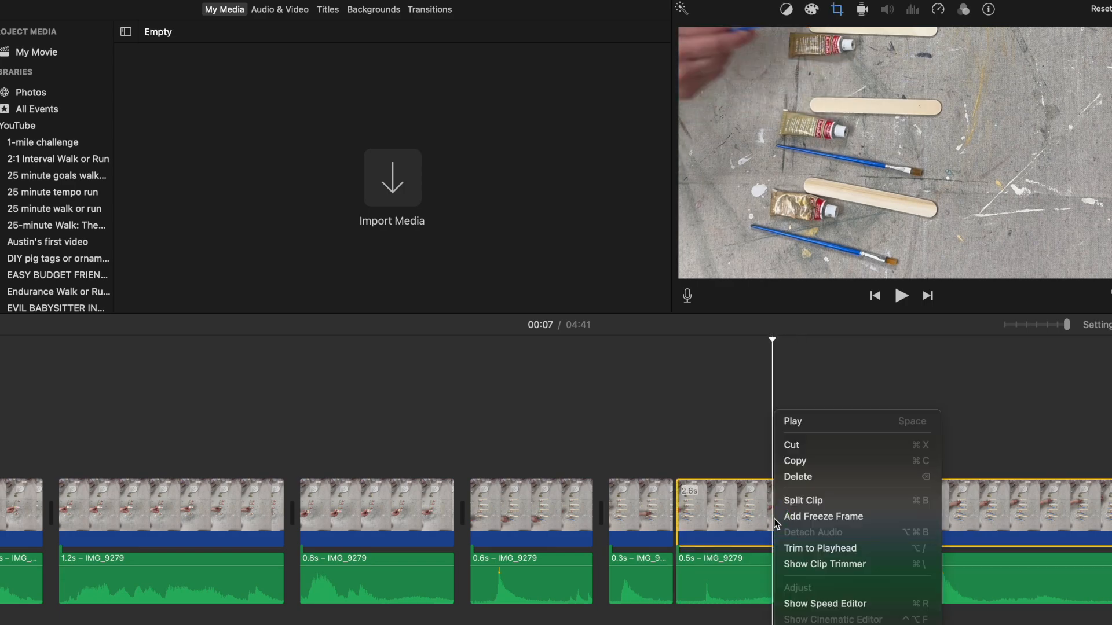
left_click(786, 504)
left_click(727, 513)
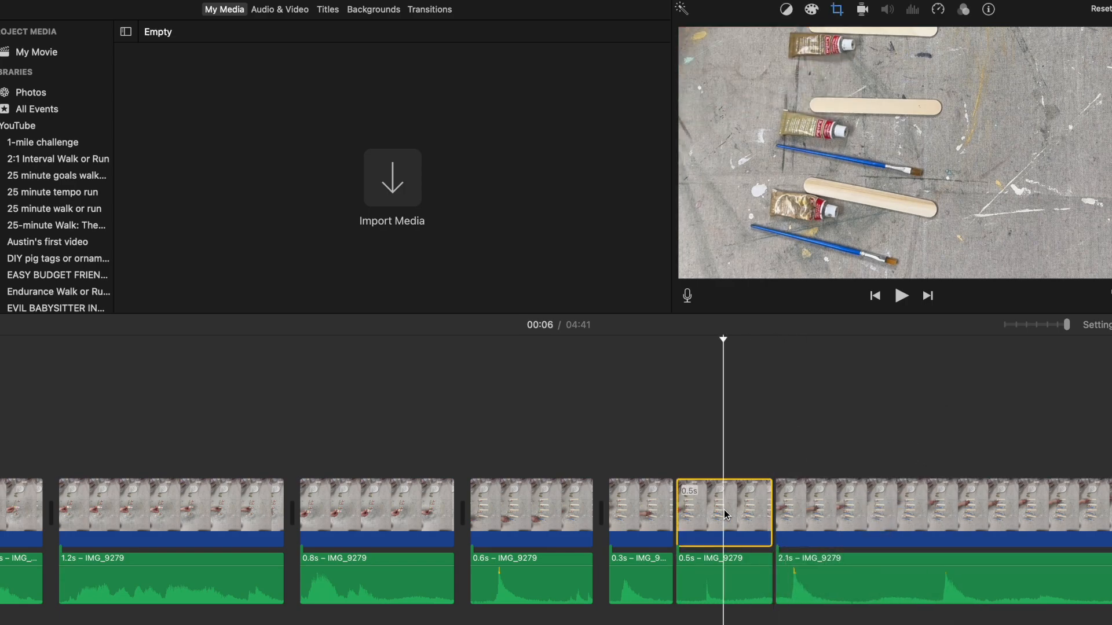
key("Delete")
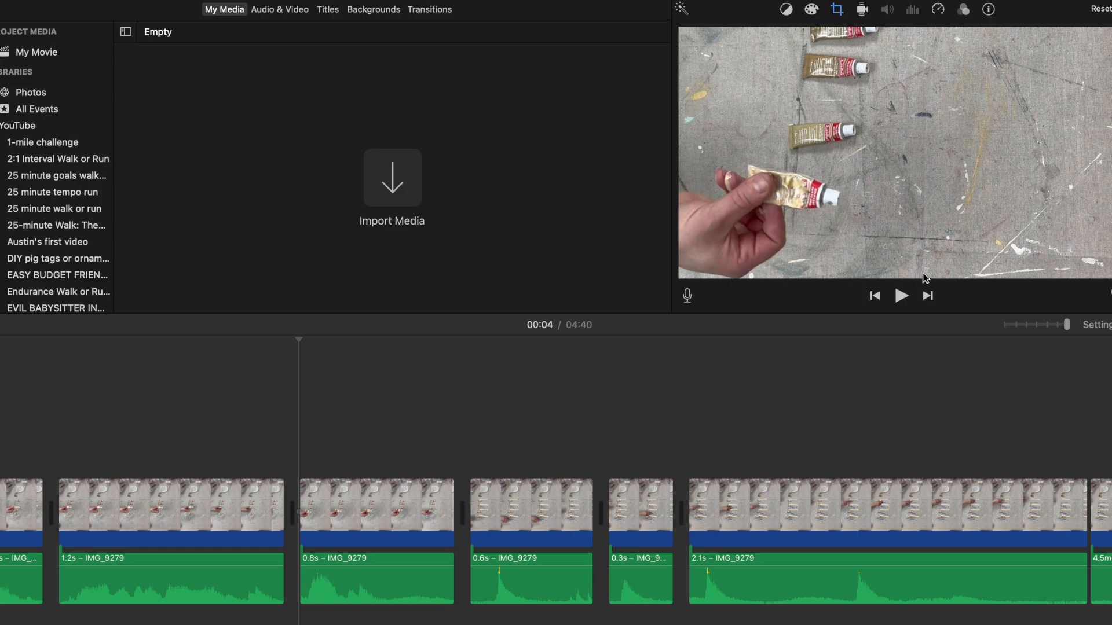
Step: Play back from 00:04, and move the 2.1 s clip's Crop to Fill frame upward to centre on the tools
left_click(899, 297)
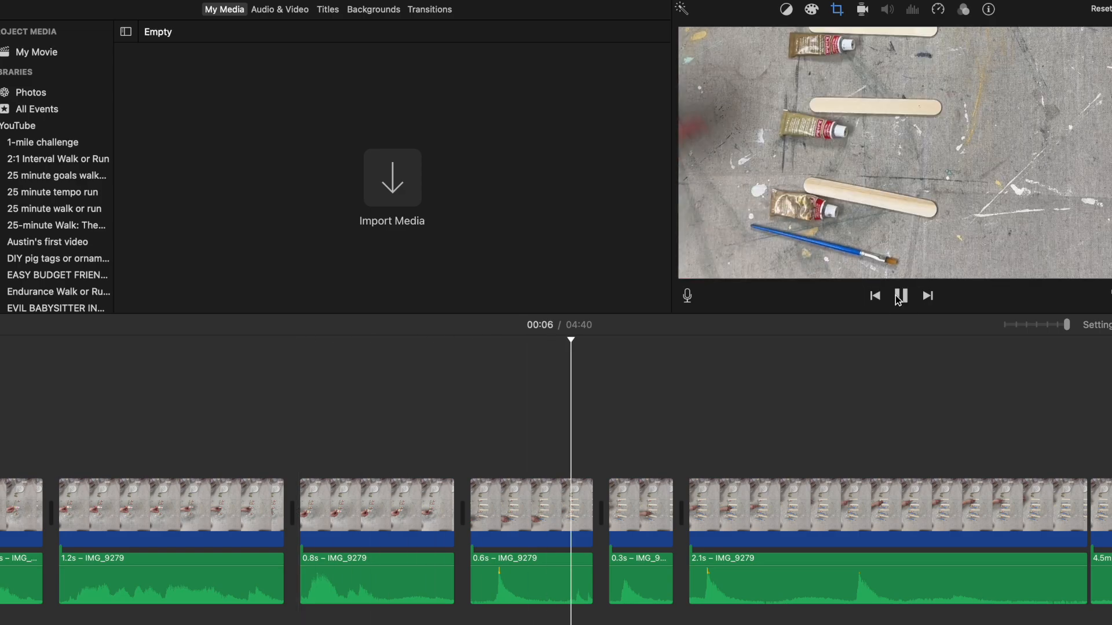
left_click(898, 297)
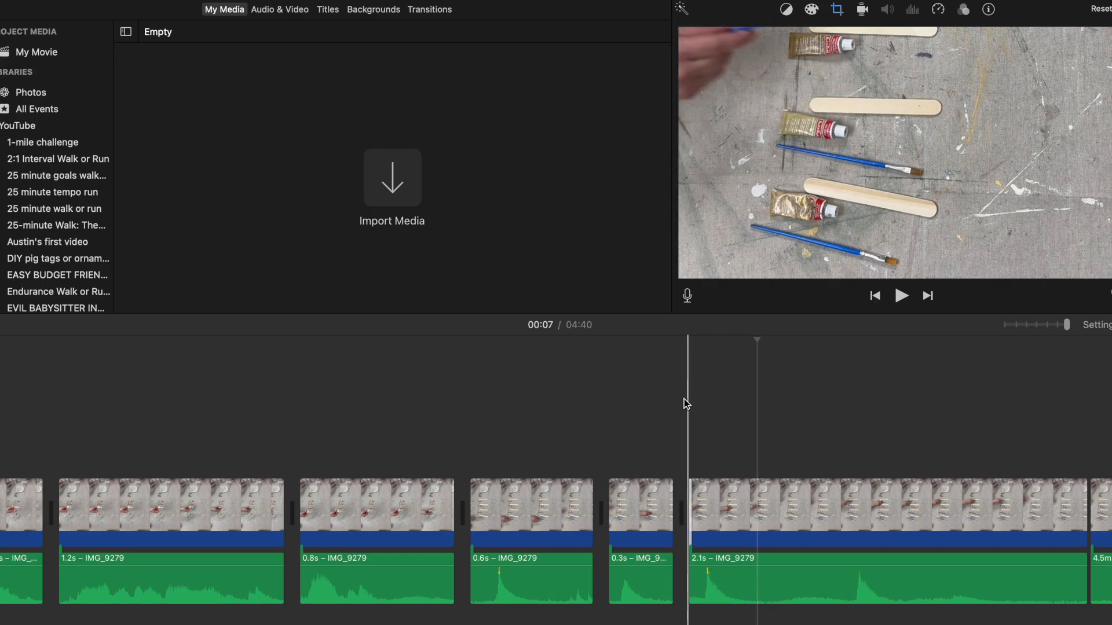
left_click(837, 10)
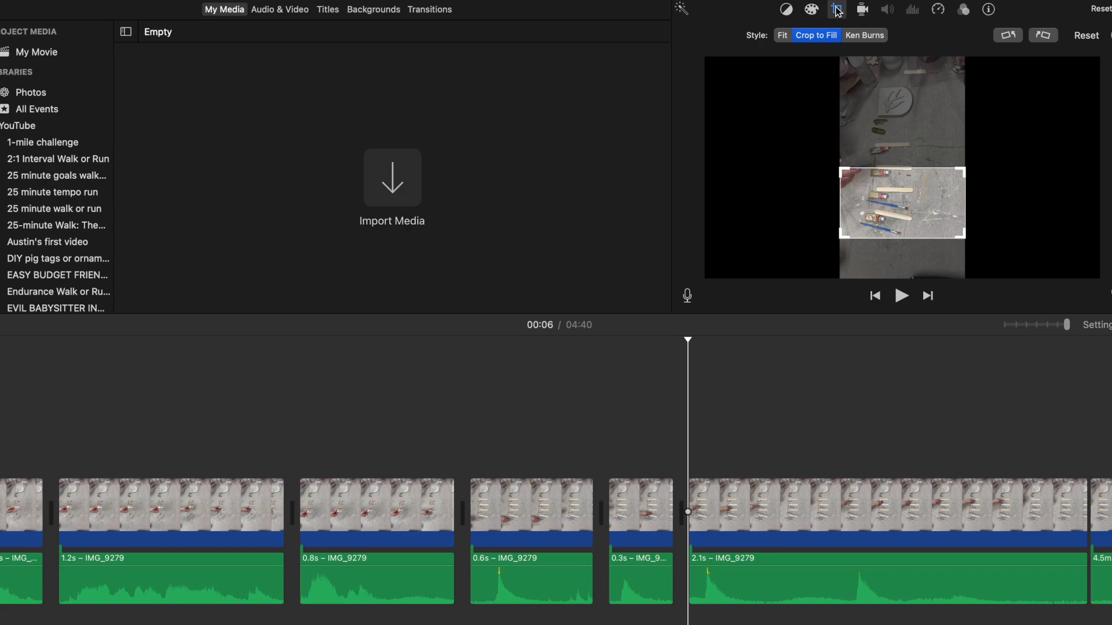
left_click_drag(892, 199, 894, 175)
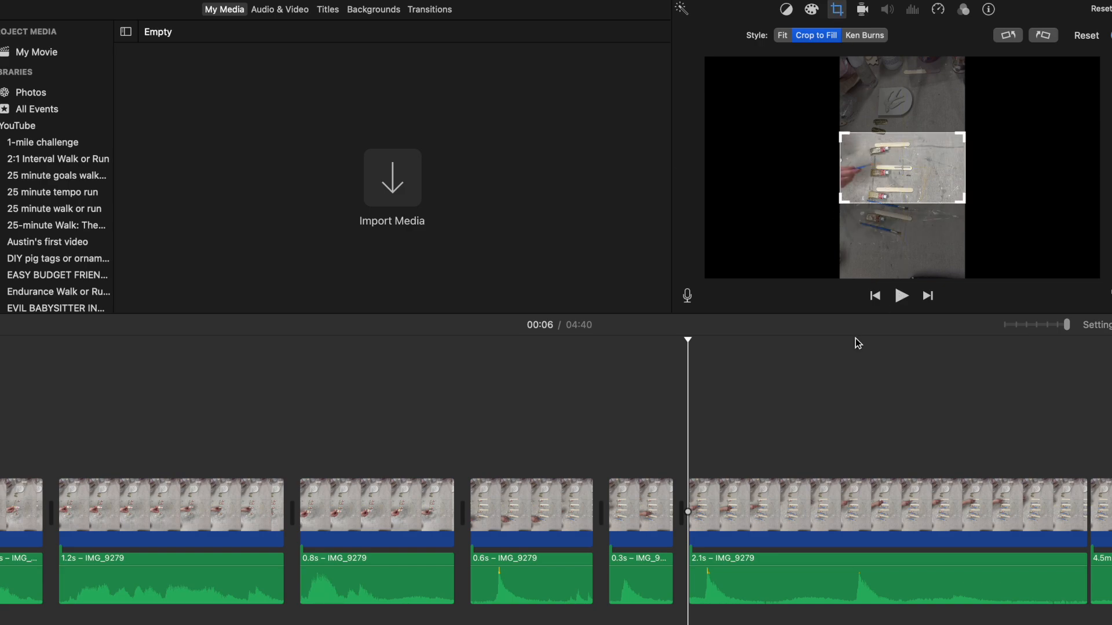
left_click(748, 510)
right_click(748, 509)
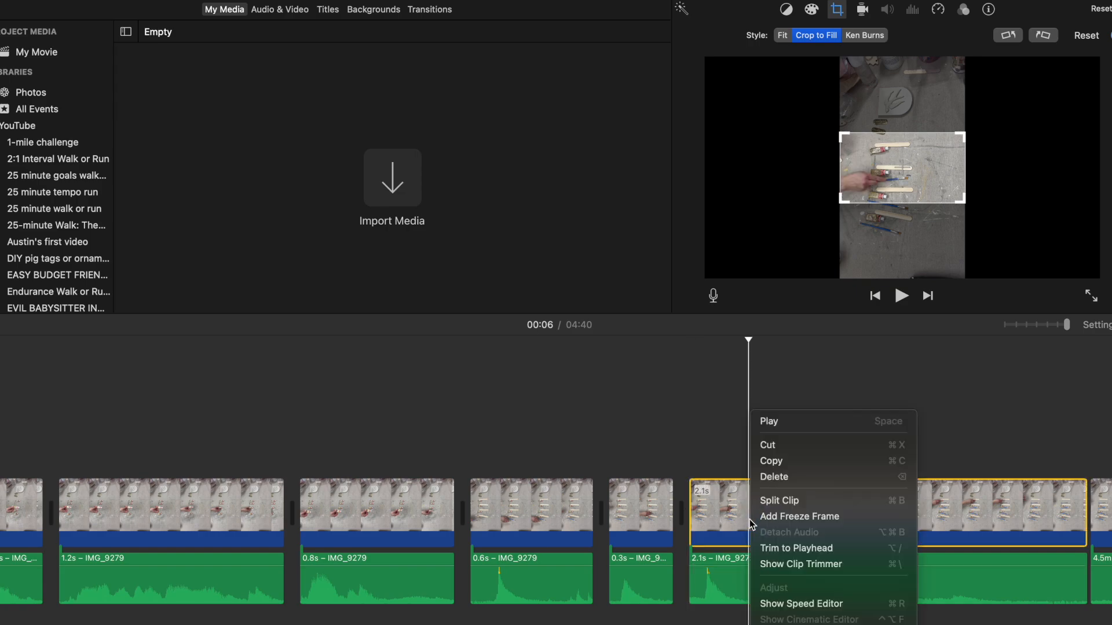
left_click(778, 514)
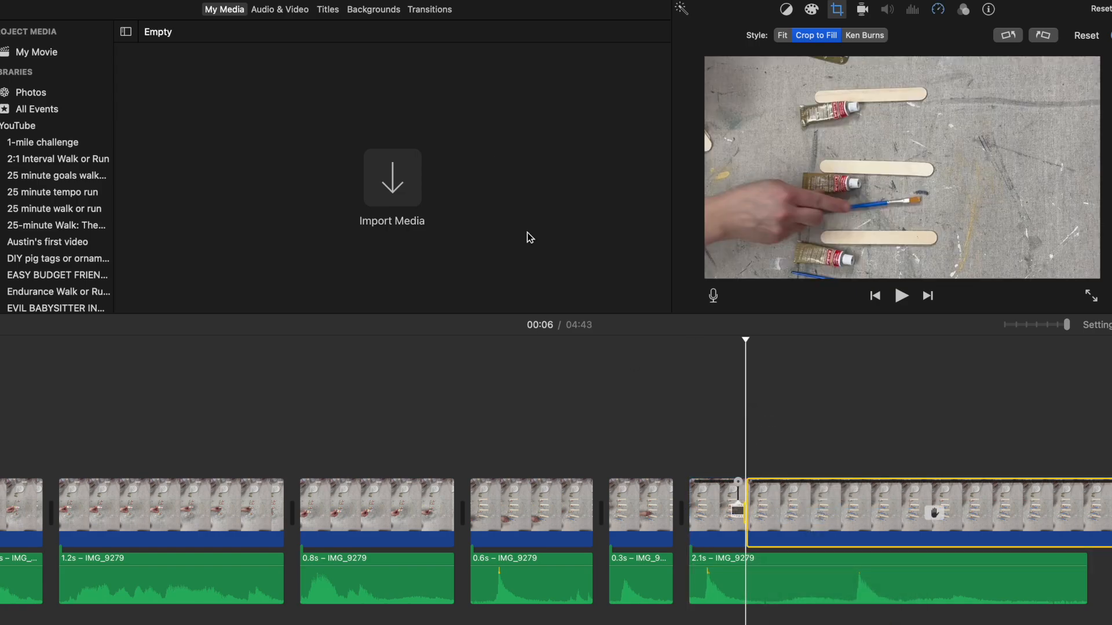
left_click(55, 0)
left_click(75, 0)
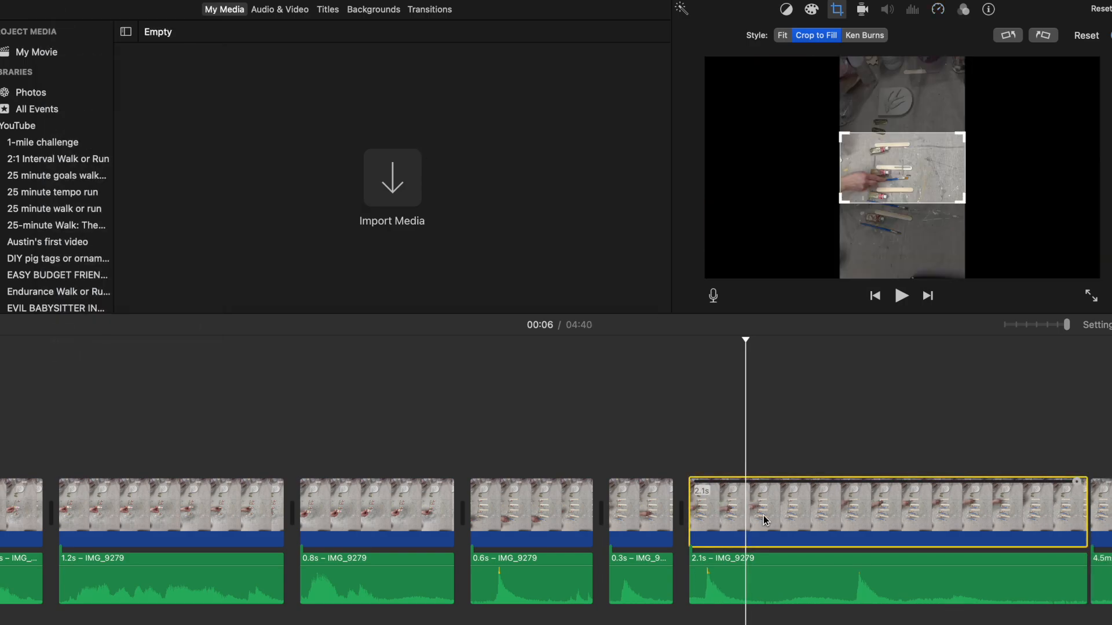
Step: Split the 2.1 s video and audio just after the first sound peak, isolating a 0.3 s piece
right_click(749, 522)
left_click(774, 499)
left_click(754, 600)
right_click(751, 597)
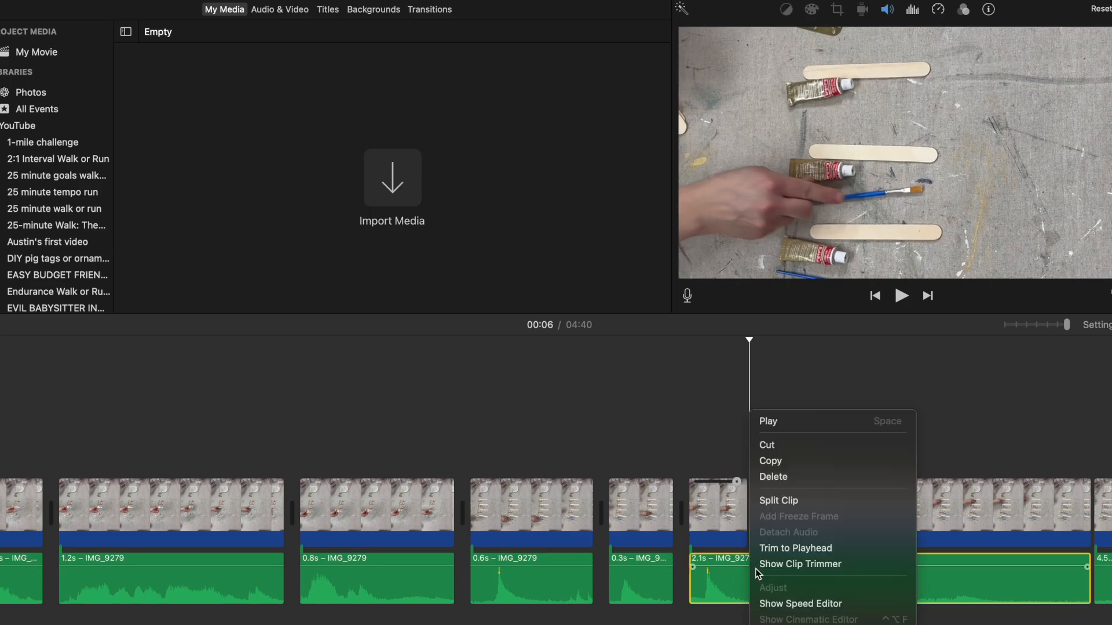
left_click(786, 501)
Step: Split the 1.8 s audio and video just before the next sound peak, and delete the 0.5 s quiet piece
left_click(843, 586)
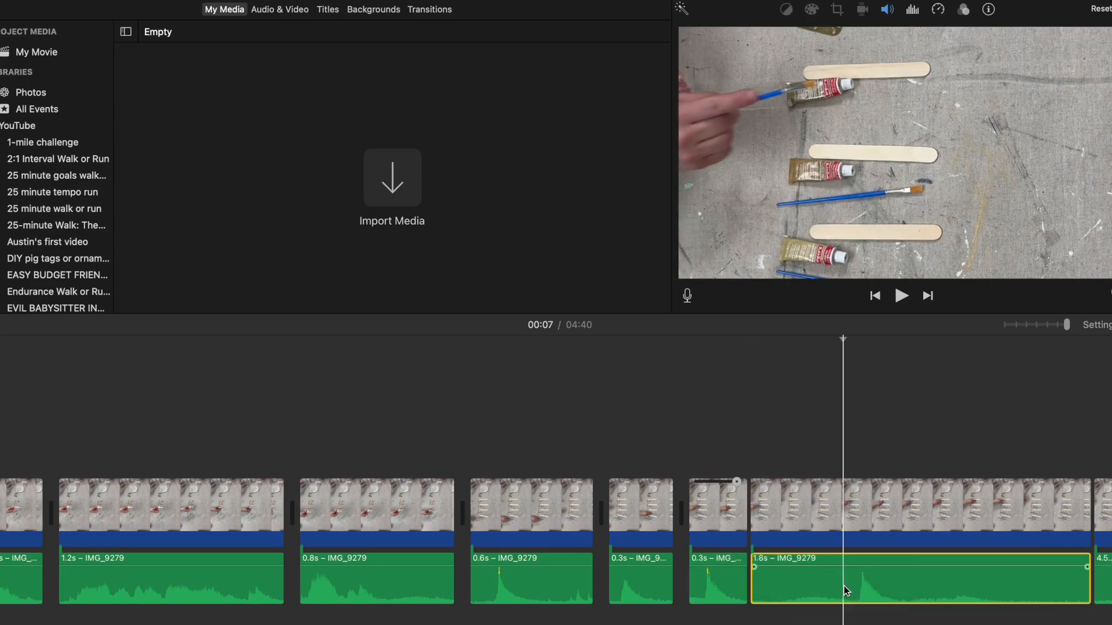
right_click(843, 586)
left_click(850, 501)
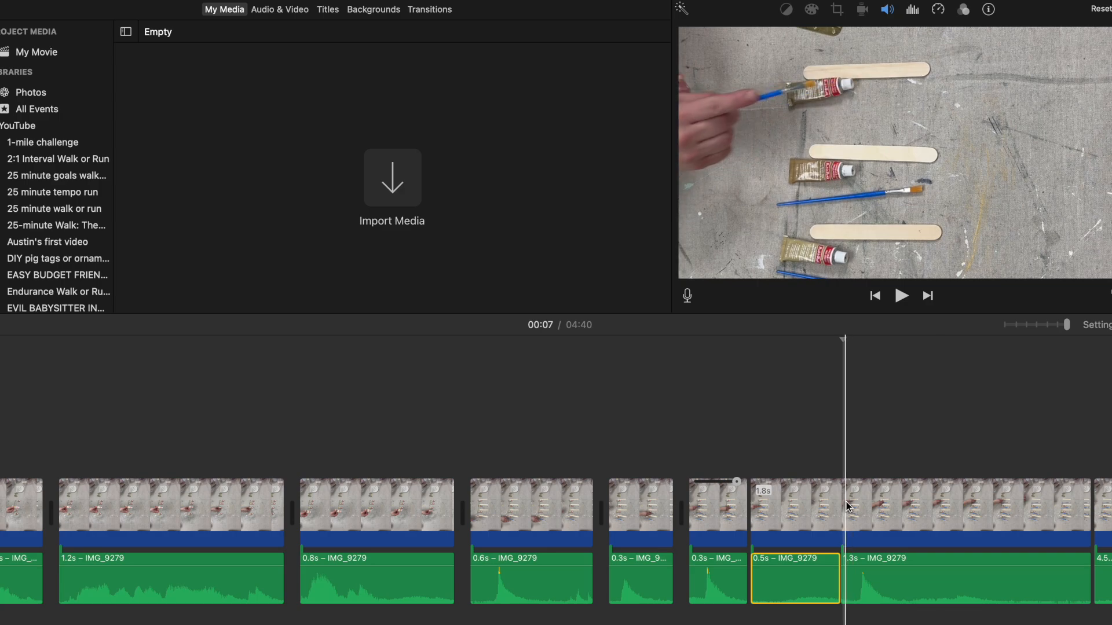
left_click(839, 516)
right_click(840, 516)
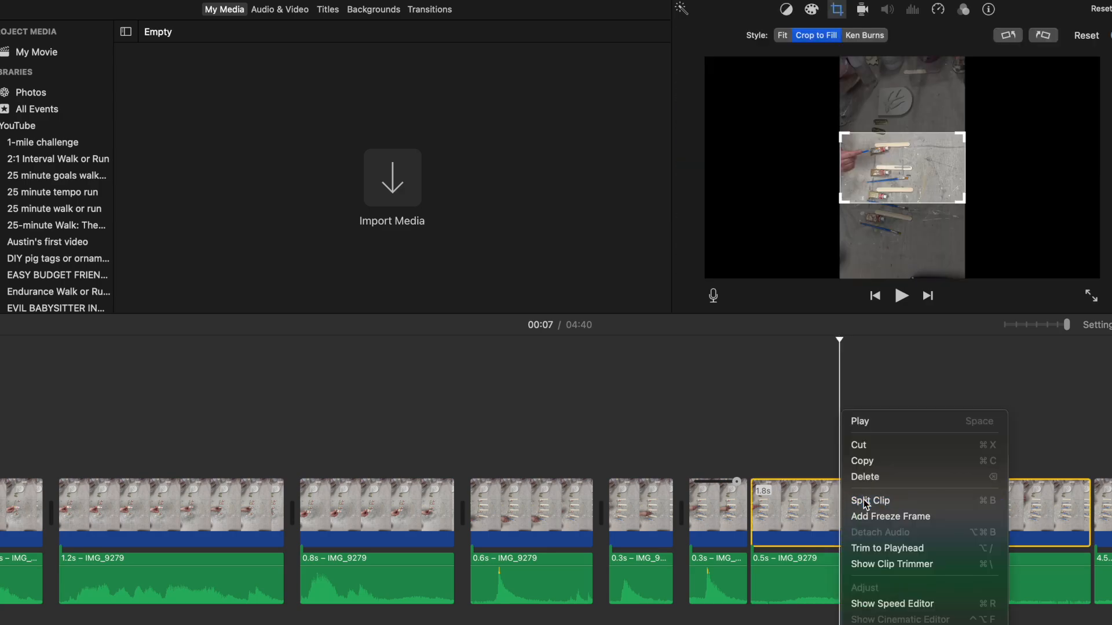
left_click(863, 503)
key("Delete")
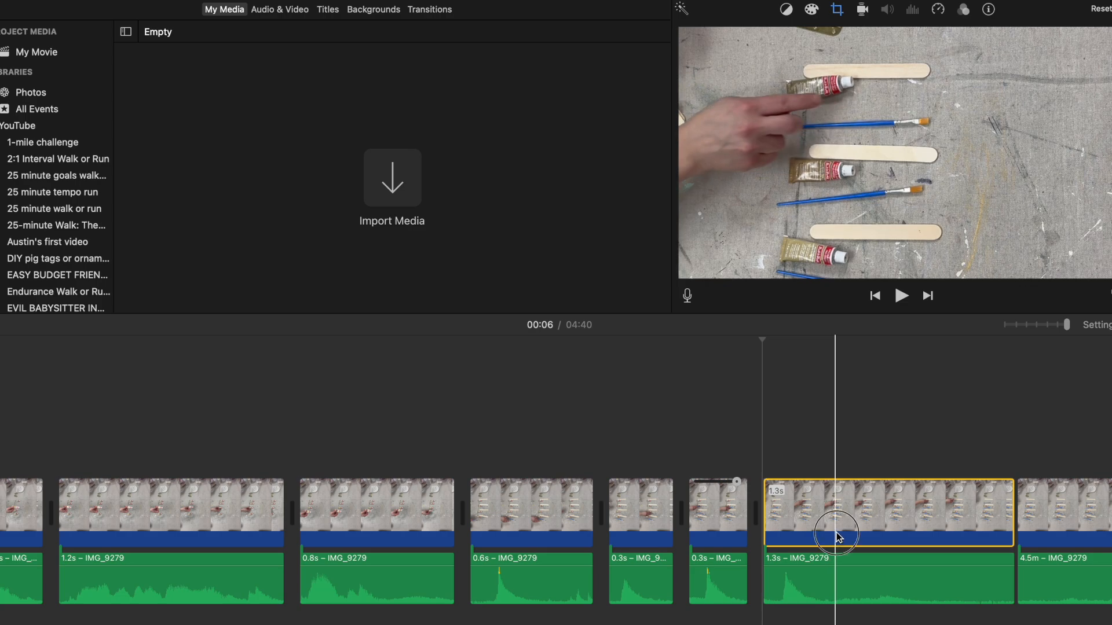
Step: Split the 1.3 s video and audio after its sound peak, keep the first 0.4 s, and delete the rest
right_click(836, 535)
left_click(857, 499)
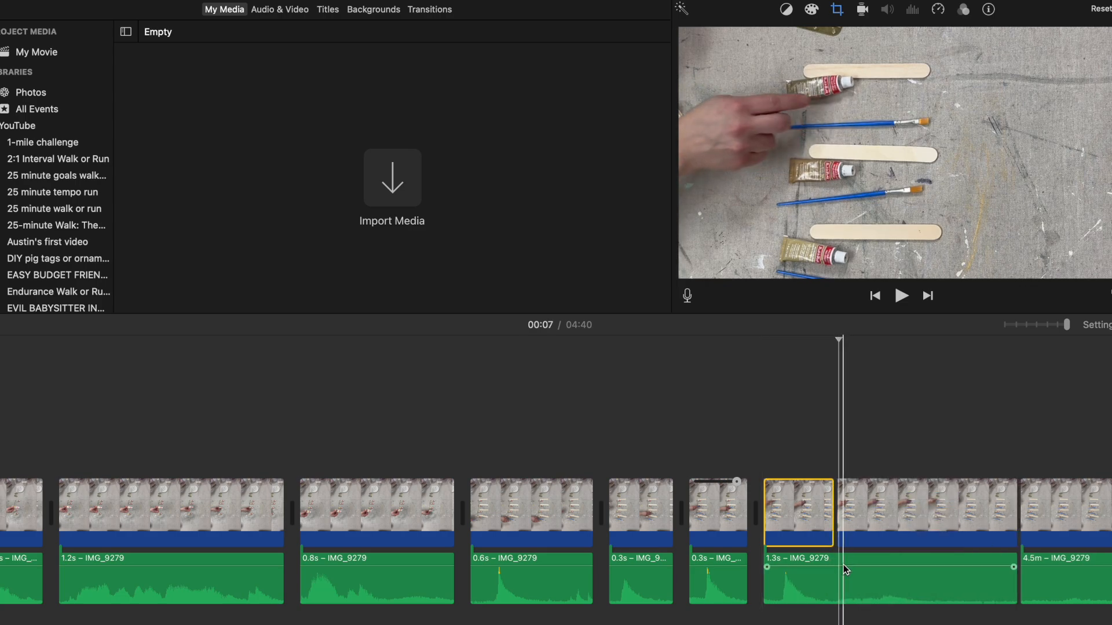
left_click(837, 585)
right_click(837, 585)
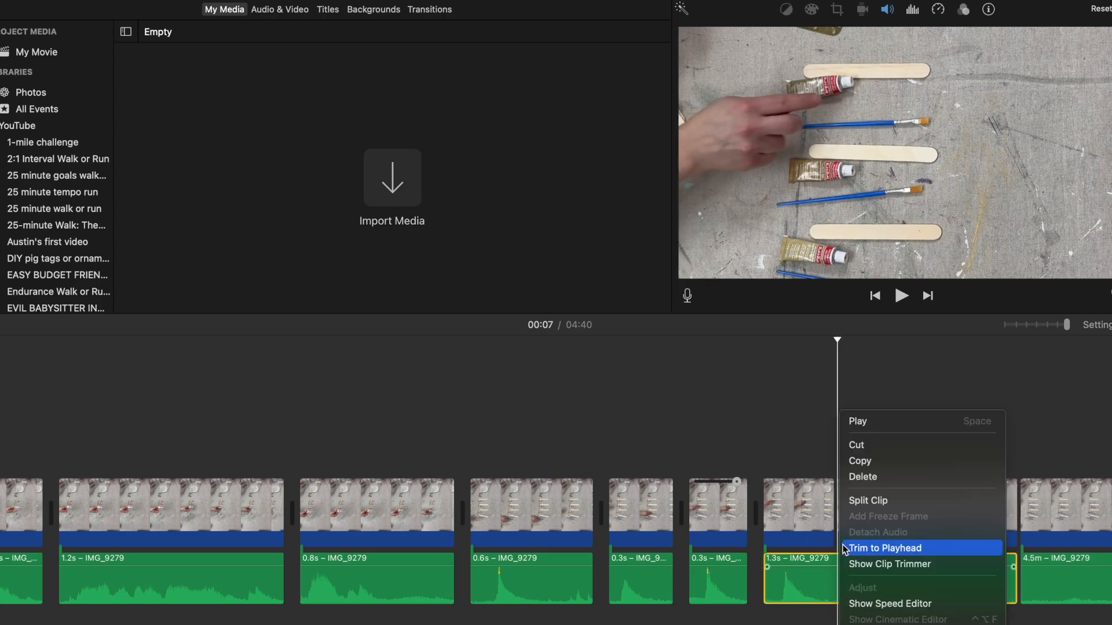
left_click(861, 500)
left_click(905, 515)
key("Delete")
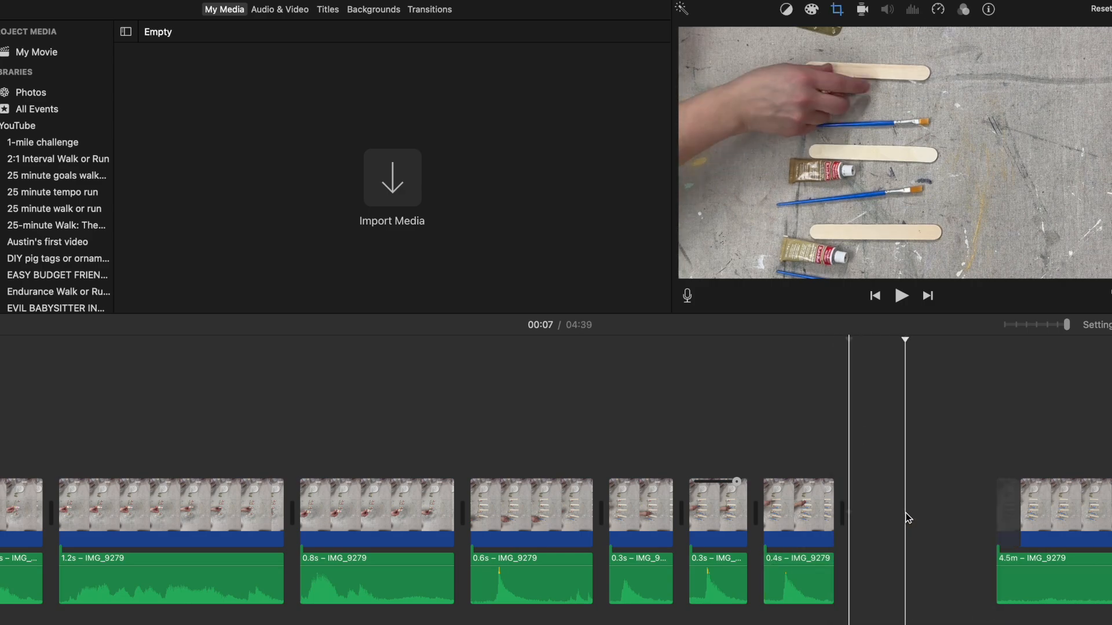
Step: Play back the edited sequence from the beginning of the timeline into the start of the 4.5 m clip
scroll(299, 525, "left", 5)
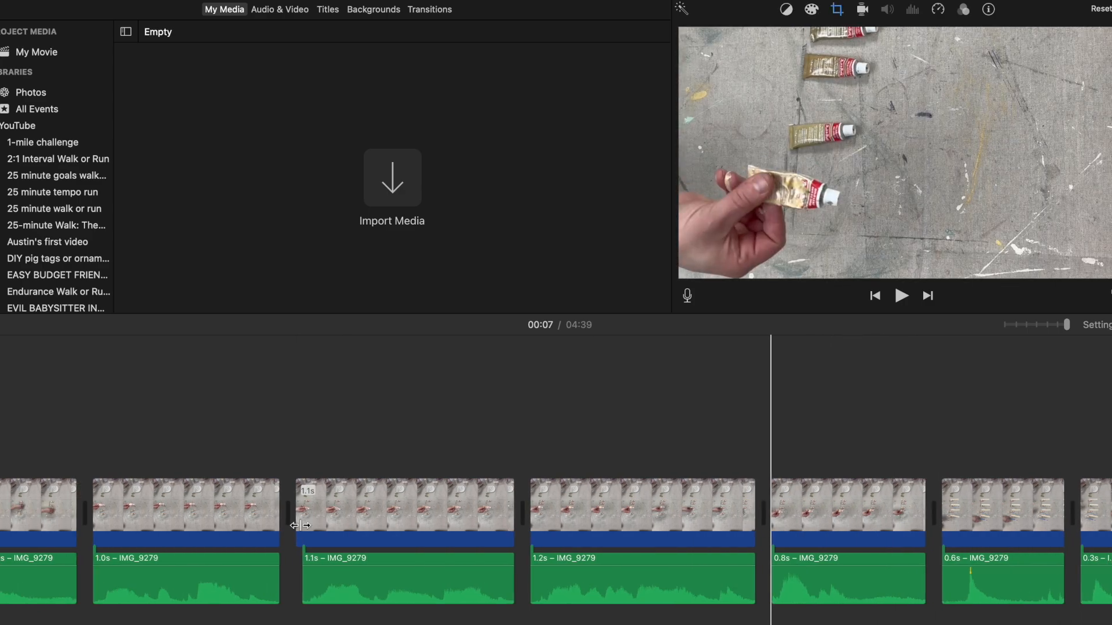
scroll(300, 524, "left", 3)
left_click(30, 429)
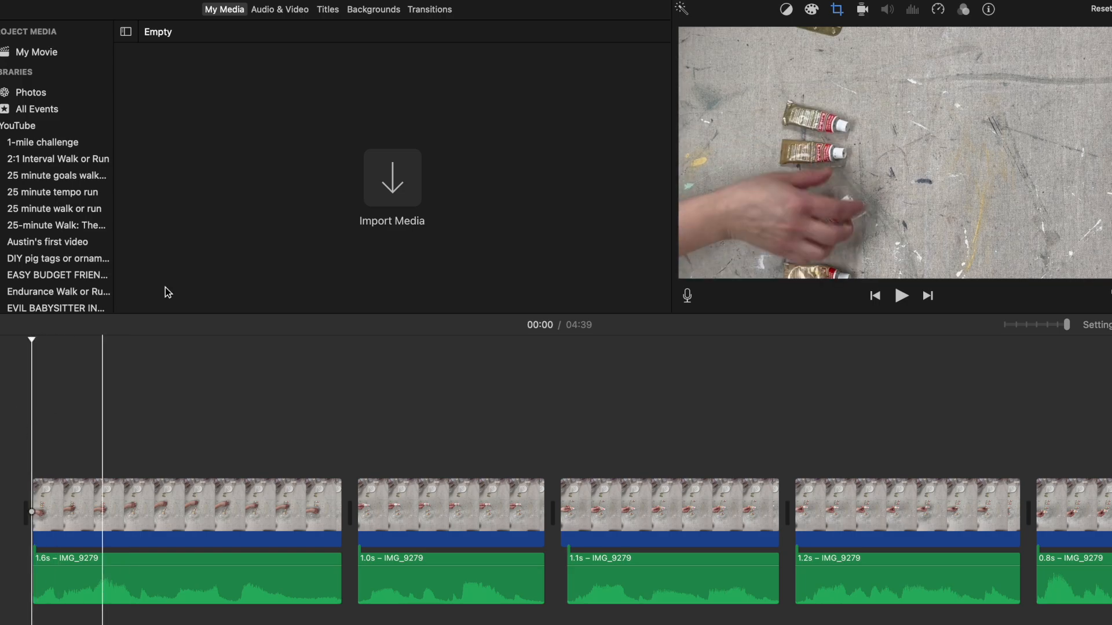
left_click(901, 295)
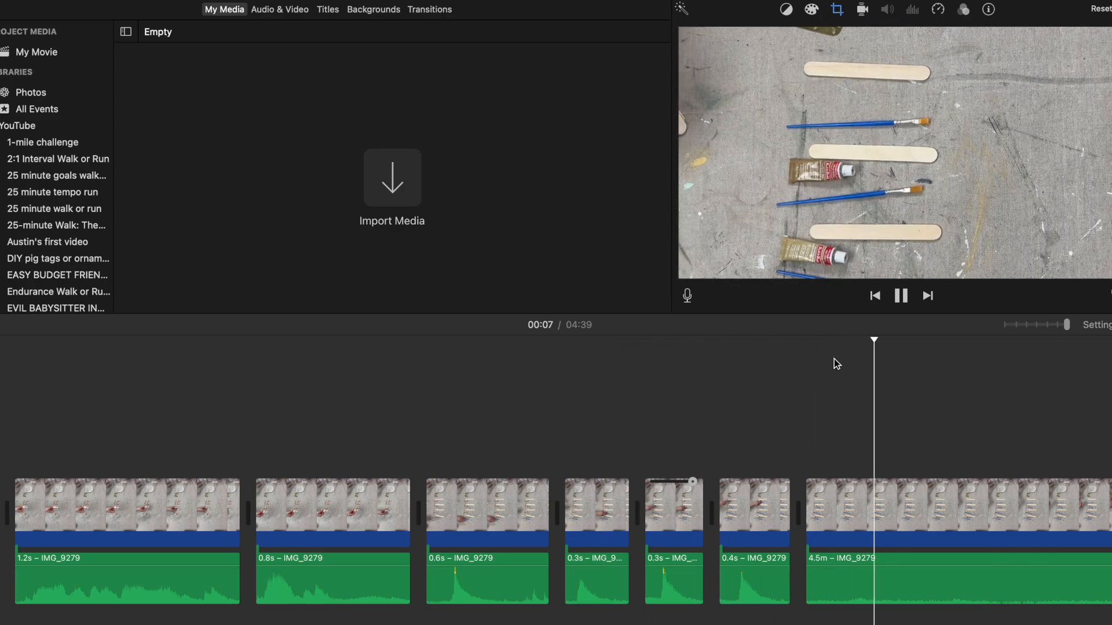
left_click(899, 296)
Step: Split the 4.5 m video and audio at 00:15, where the stick is being painted, and delete the part before the cut
scroll(926, 541, "right", 5)
scroll(926, 541, "right", 8)
scroll(880, 498, "right", 4)
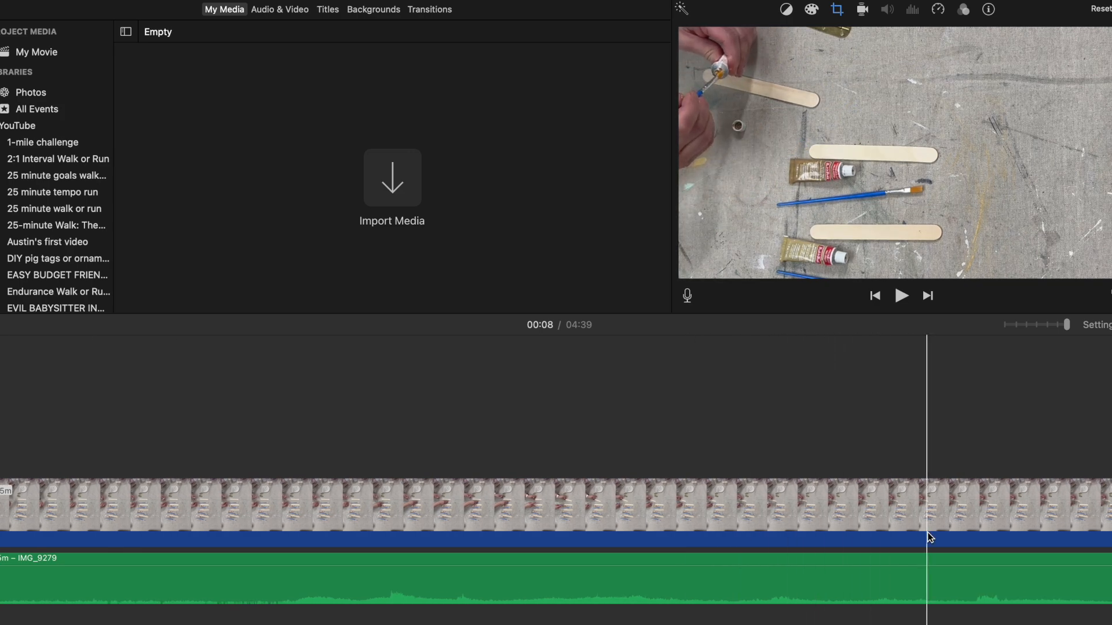
scroll(928, 536, "left", 3)
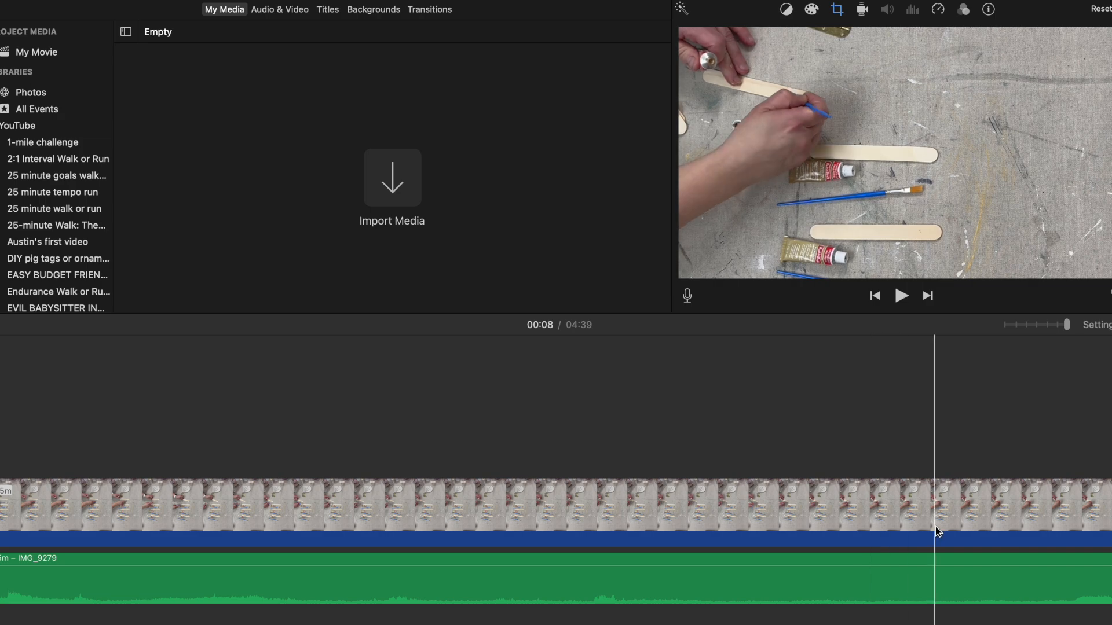
right_click(928, 524)
left_click(955, 502)
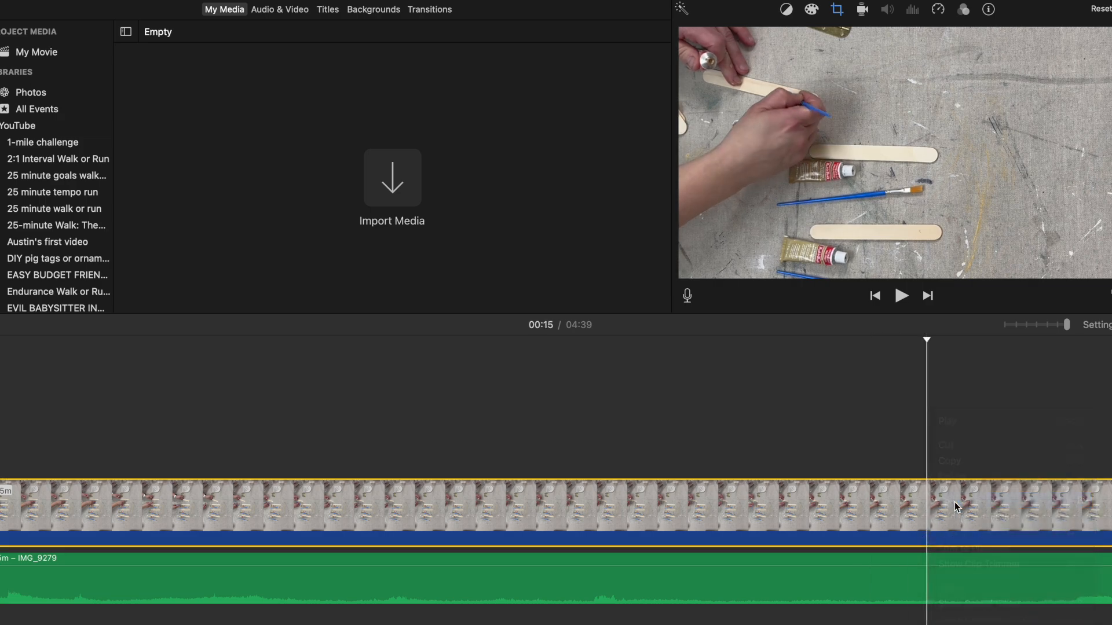
left_click(930, 574)
right_click(930, 572)
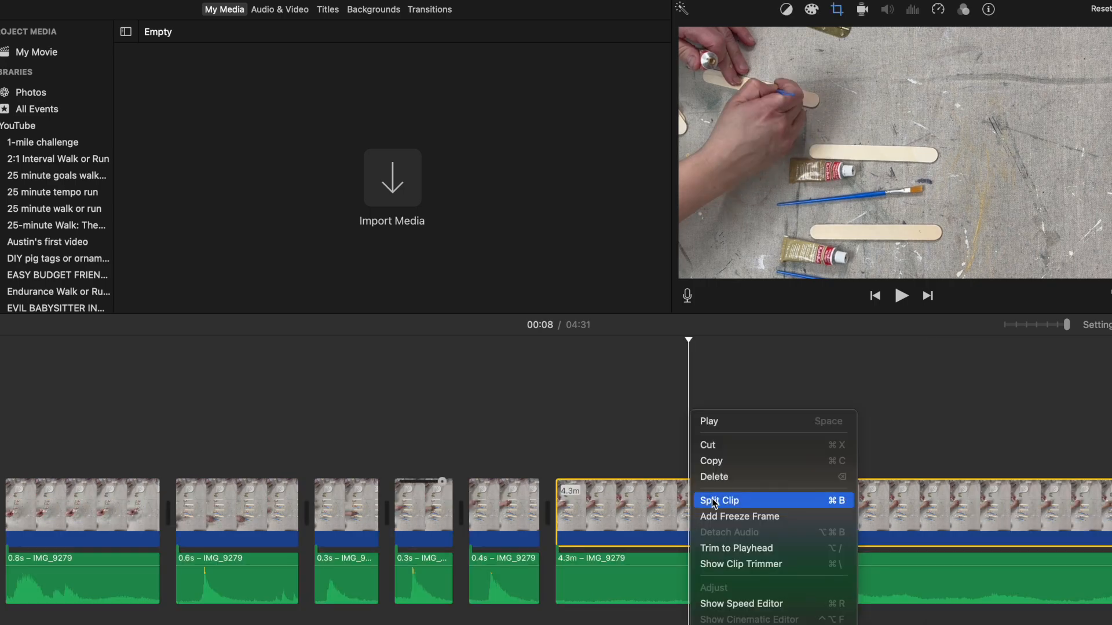
Step: Split the 4.3 m video and audio again near 00:08, and delete the short piece before the cut
left_click(713, 502)
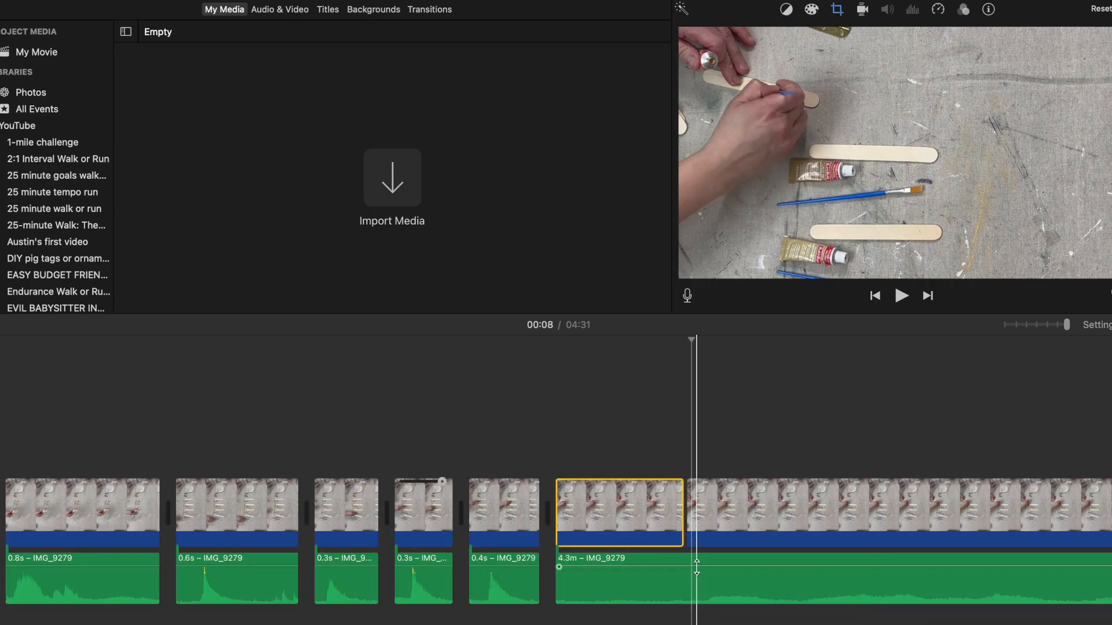
left_click(690, 575)
right_click(690, 575)
left_click(709, 500)
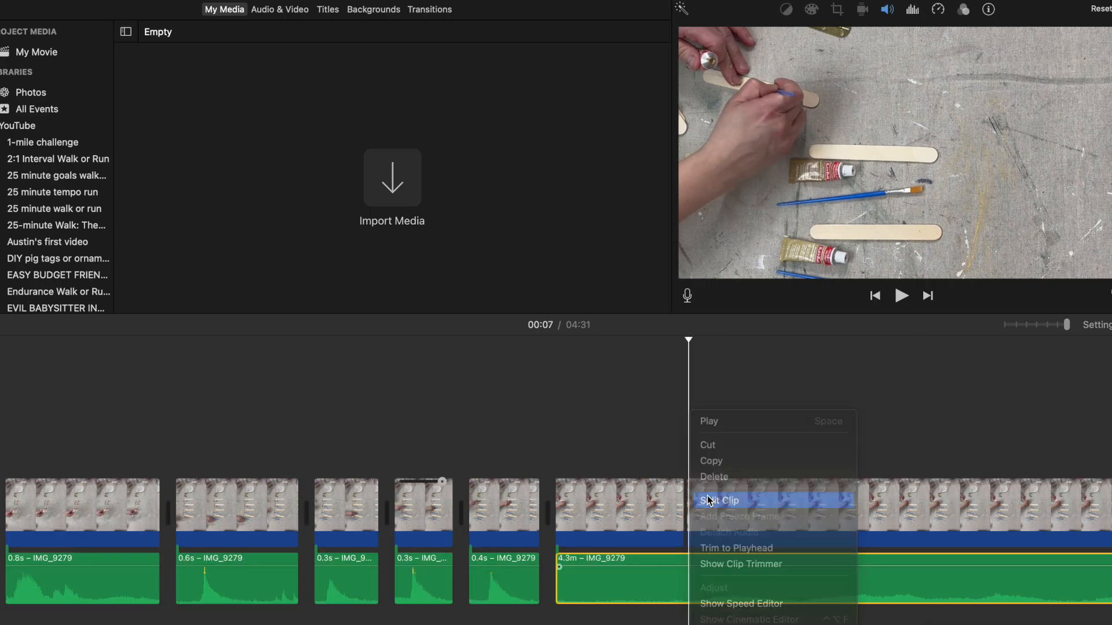
left_click(627, 513)
key("Delete")
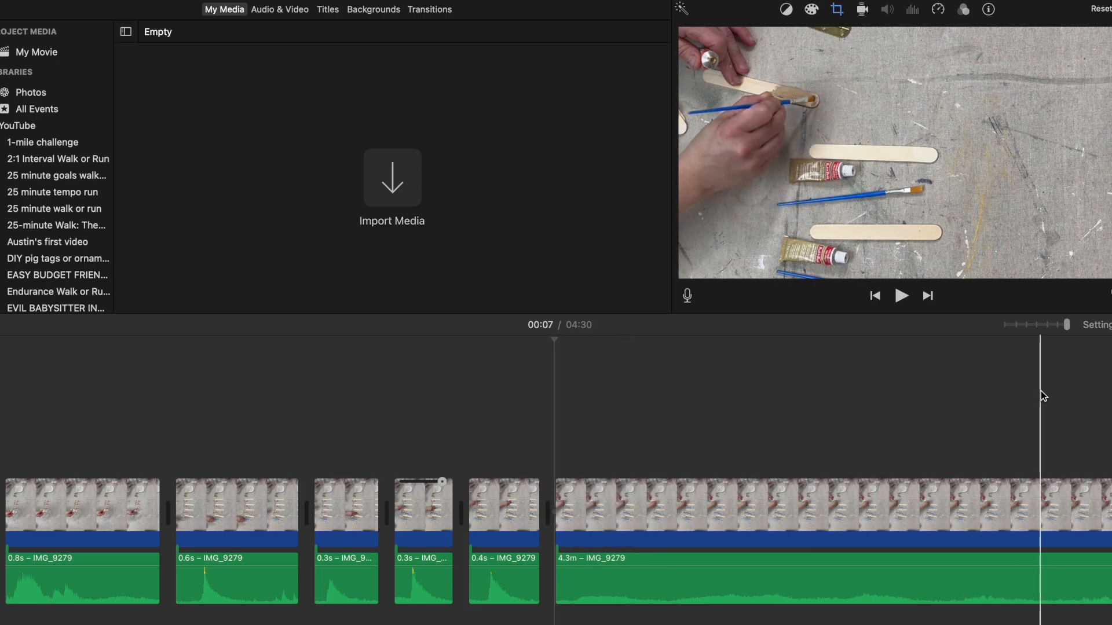
Step: Show the speed editor for the 4.3 m video clip, and speed the clip up to a length of 1.8 m
left_click(1019, 329)
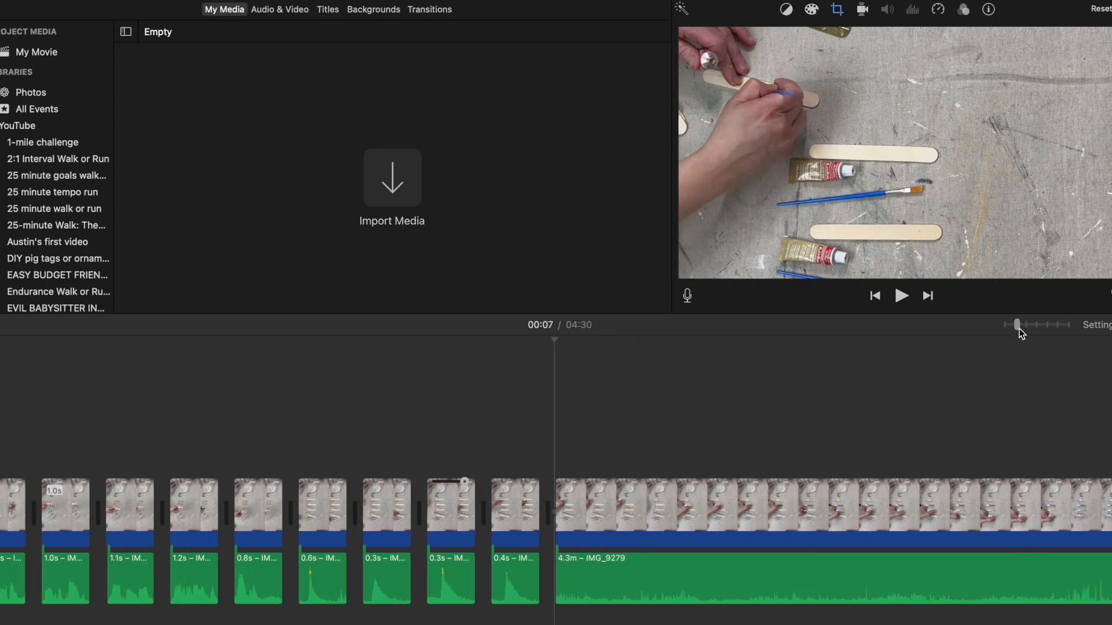
scroll(938, 533, "right", 10)
scroll(941, 537, "right", 3)
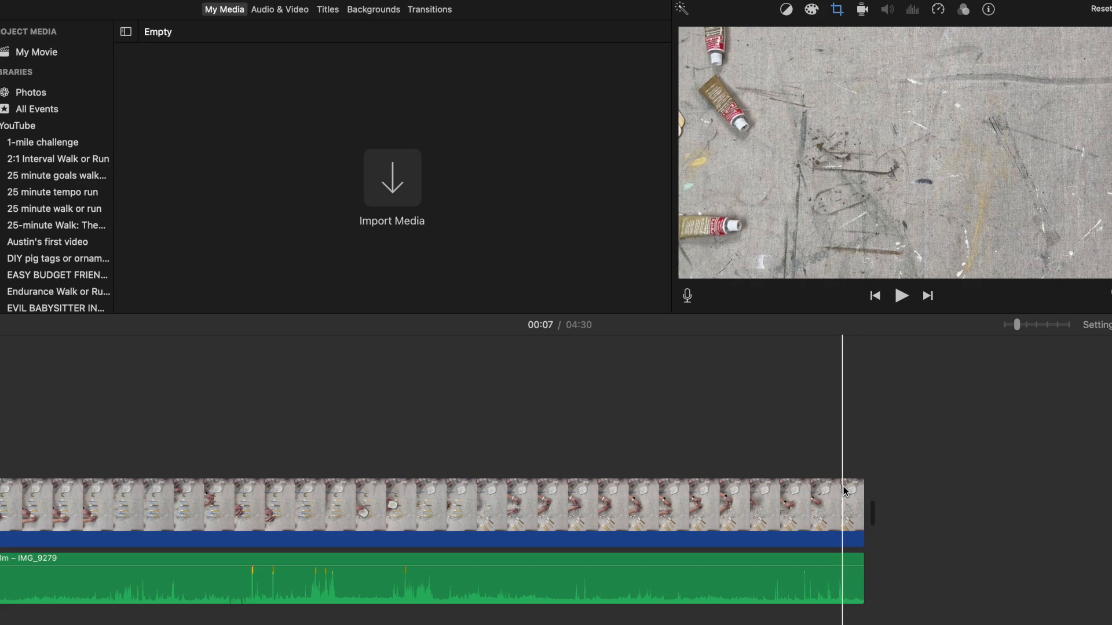
scroll(824, 511, "left", 5)
right_click(825, 511)
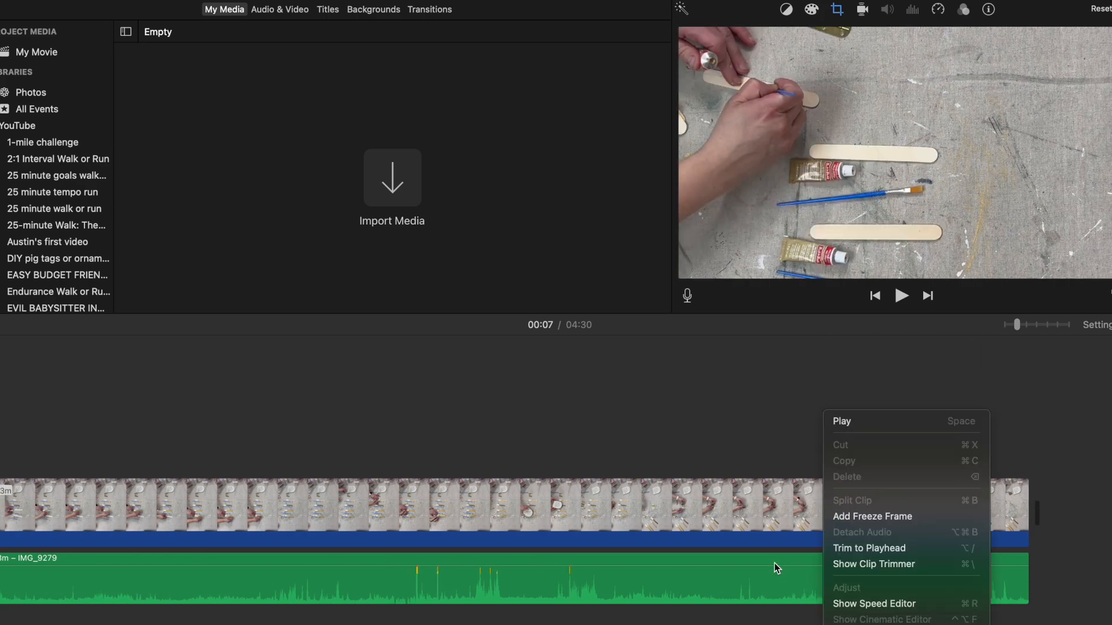
left_click(744, 524)
left_click(742, 514)
right_click(743, 508)
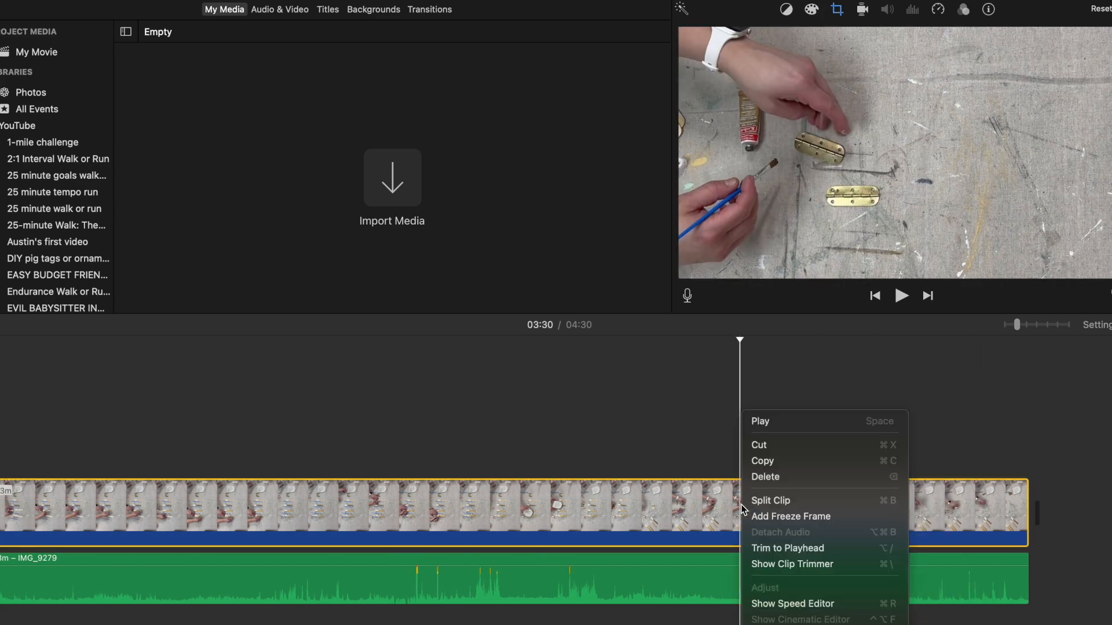
left_click(800, 604)
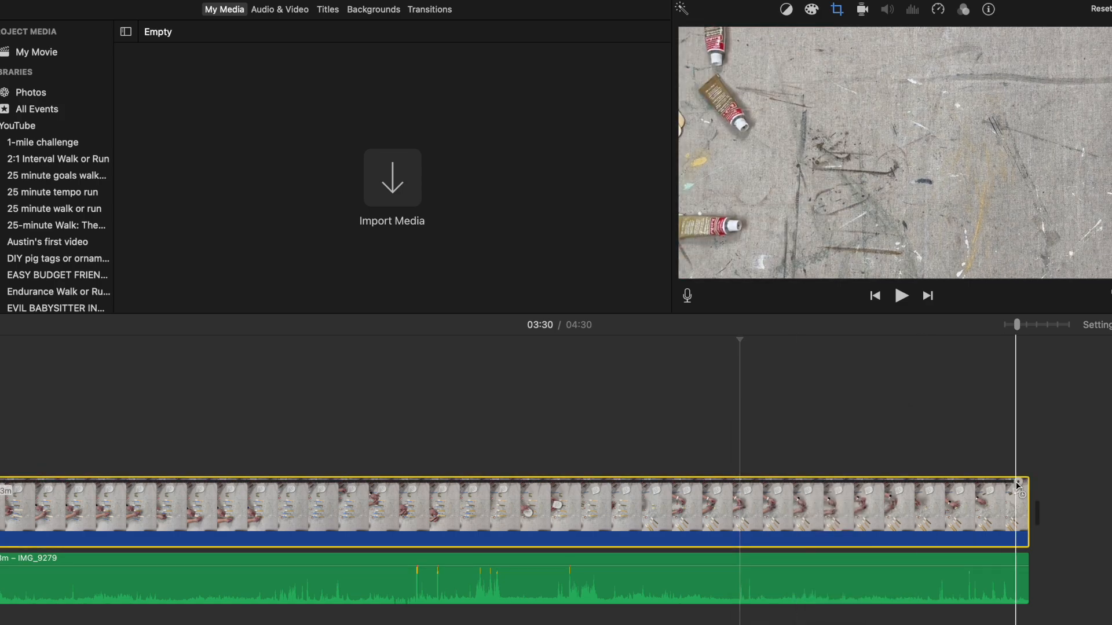
left_click_drag(1016, 481, 212, 454)
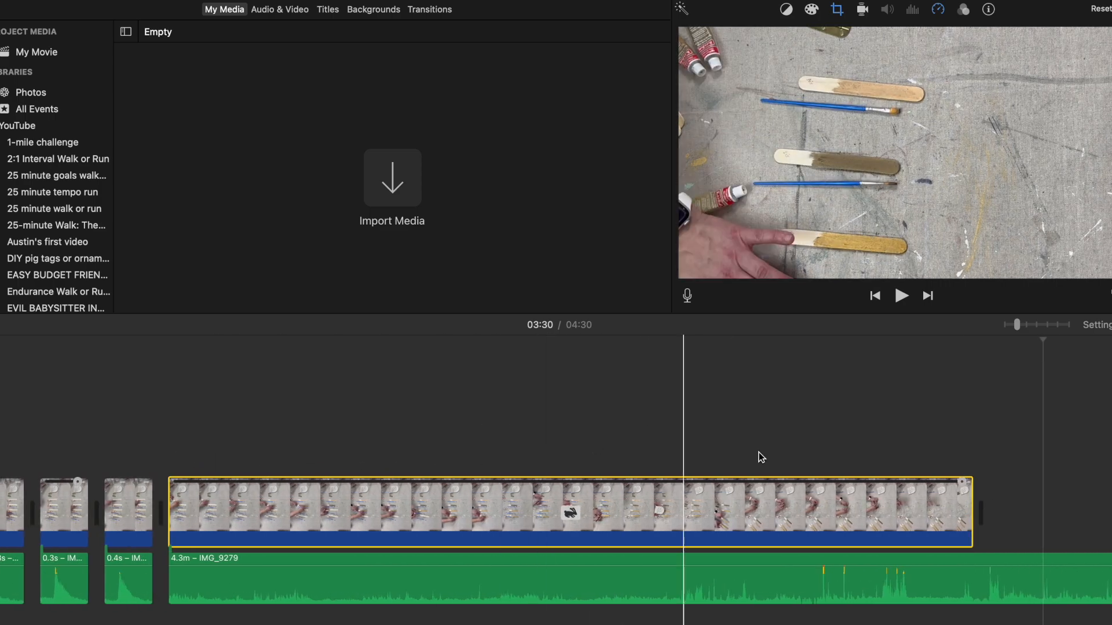
left_click_drag(959, 482, 546, 495)
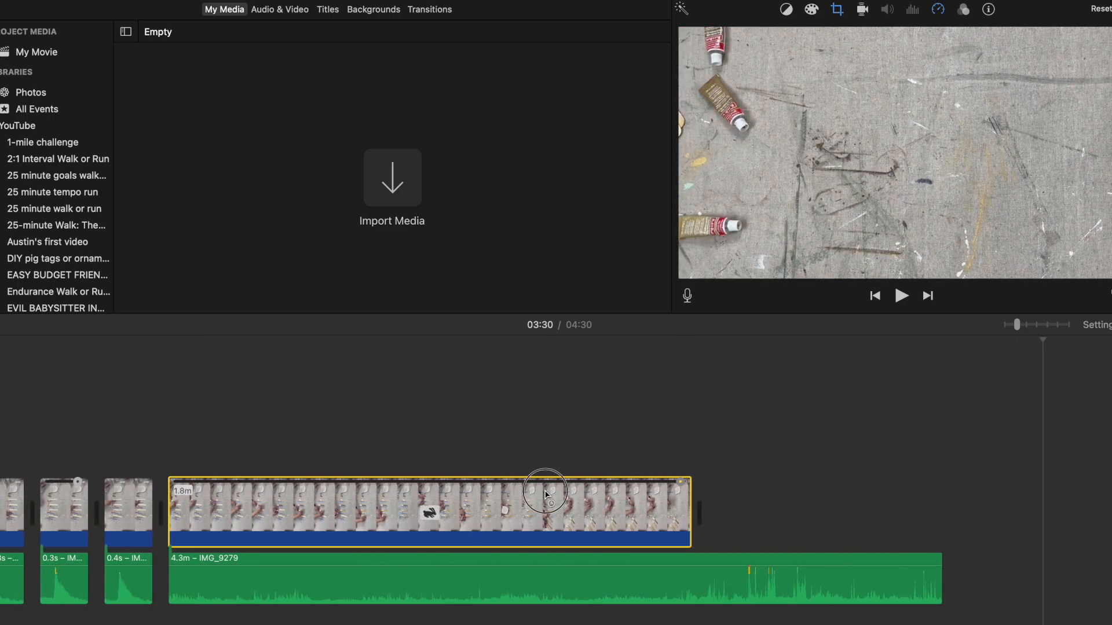
Step: Speed up the 4.3 m audio clip to 1.7 m to roughly match the video above it, and play back the result
left_click_drag(931, 555, 652, 558)
key("space")
key("space")
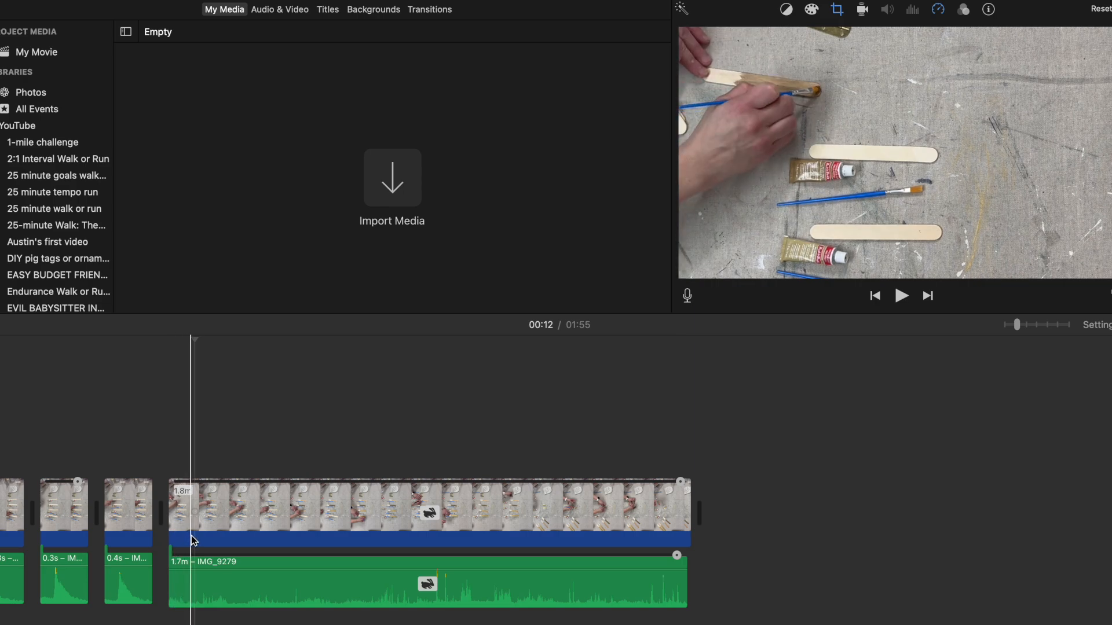
Step: Split the 1.8 m painting video and the 1.7 m audio below it at 00:12
left_click(191, 536)
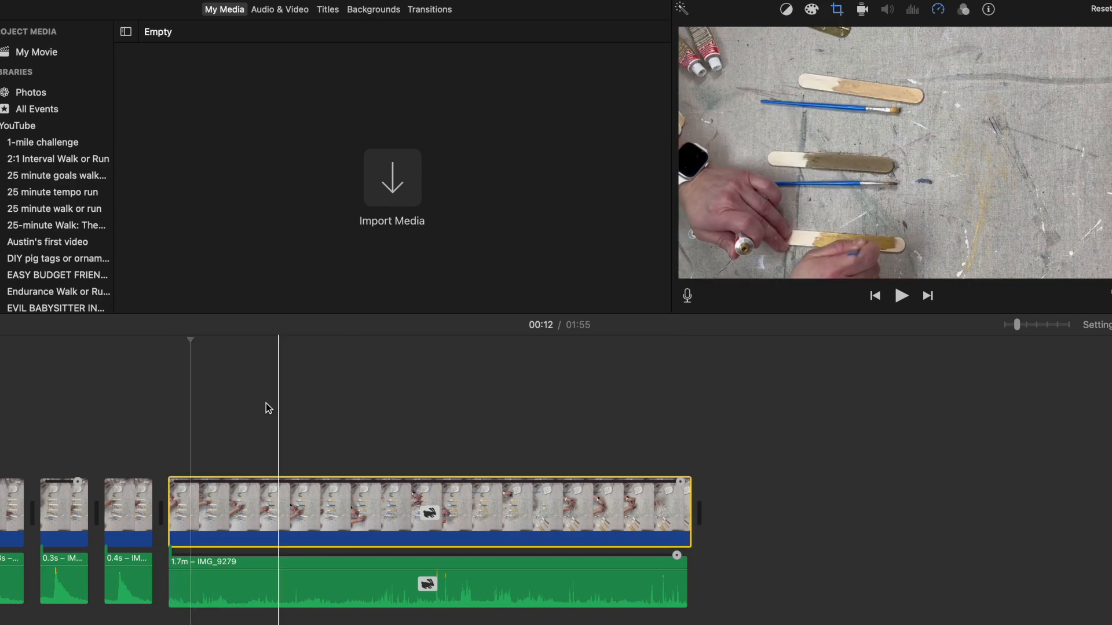
right_click(193, 526)
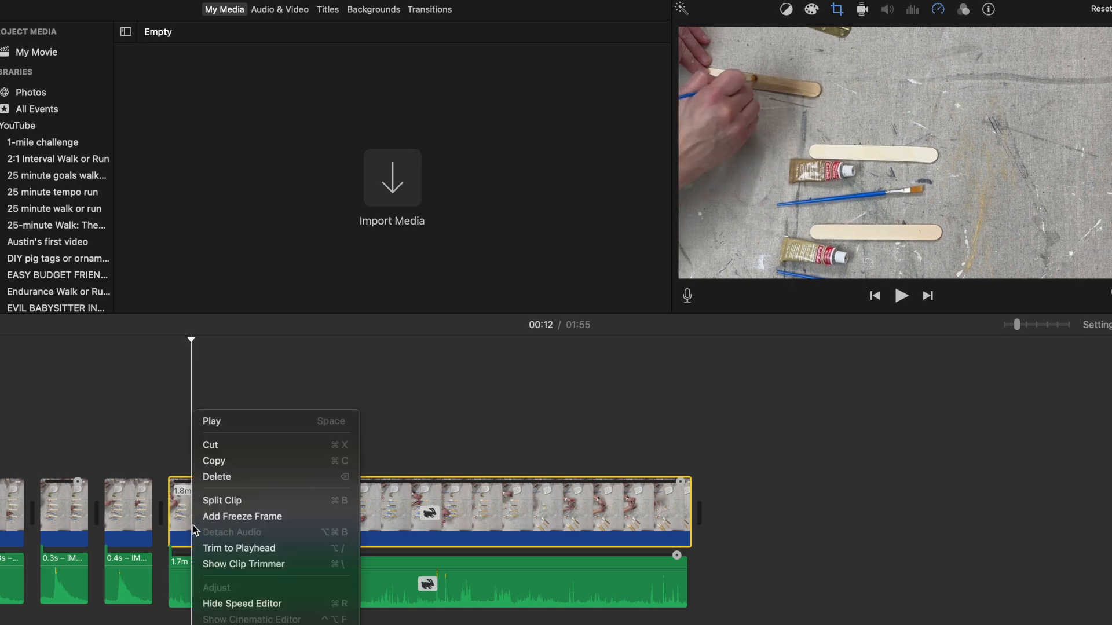
left_click(239, 502)
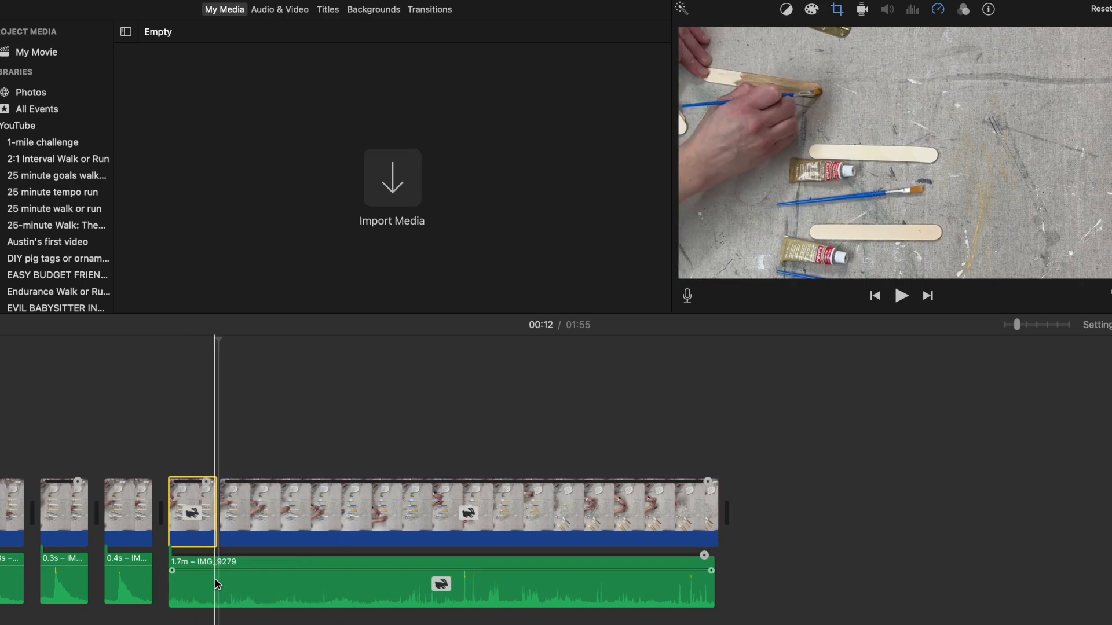
left_click(217, 584)
right_click(217, 583)
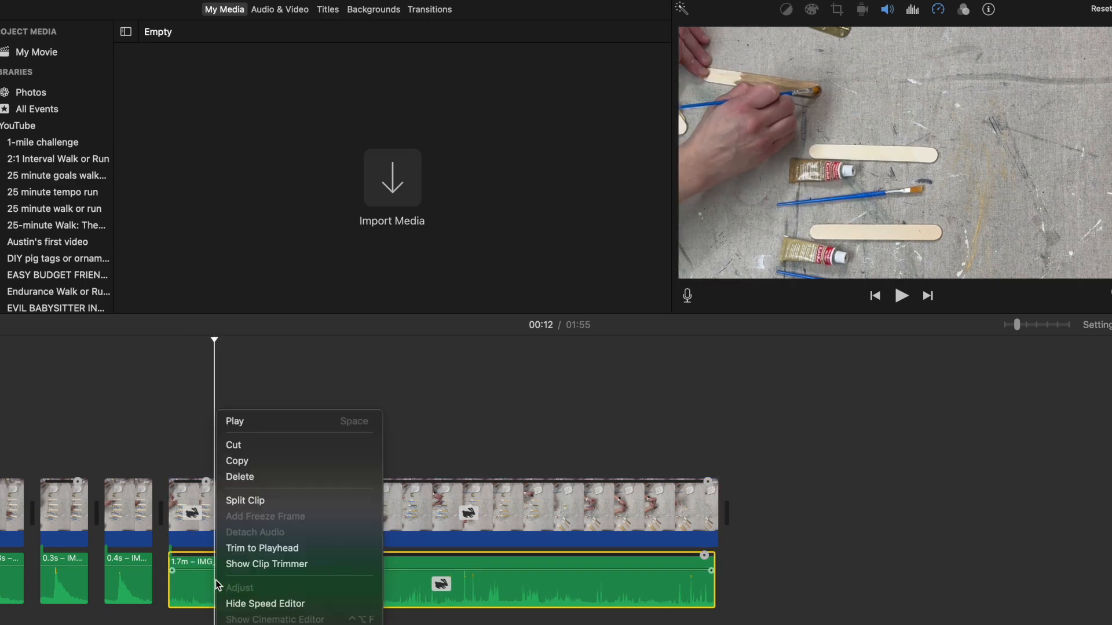
left_click(257, 504)
Step: Crop the short 4.9 s video clip before the cut to a tighter frame around the stick being painted
left_click(197, 510)
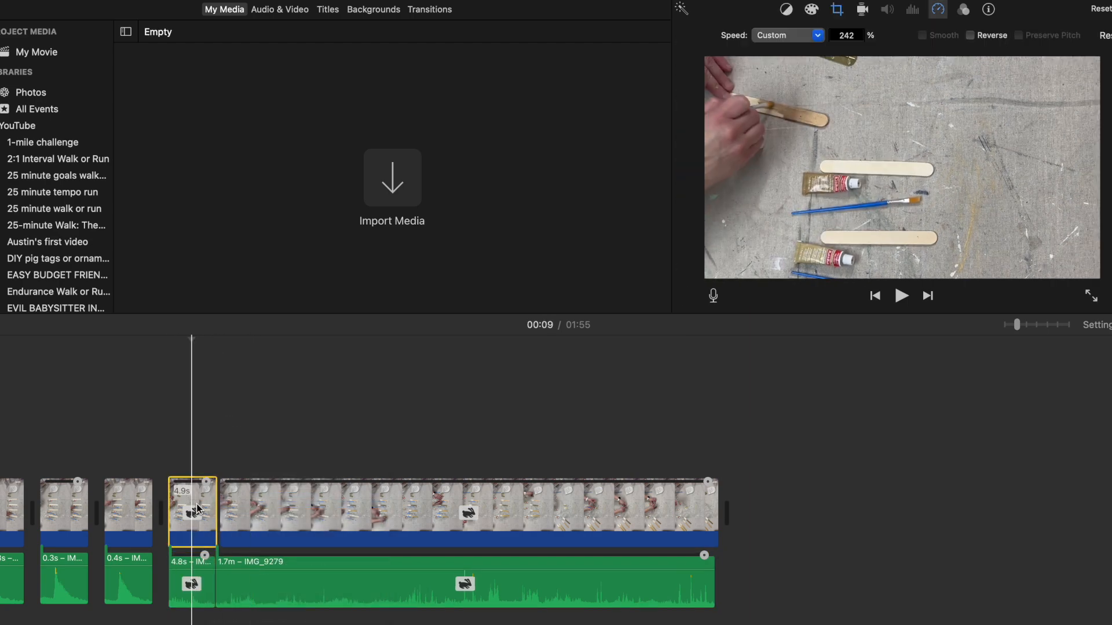
left_click(840, 11)
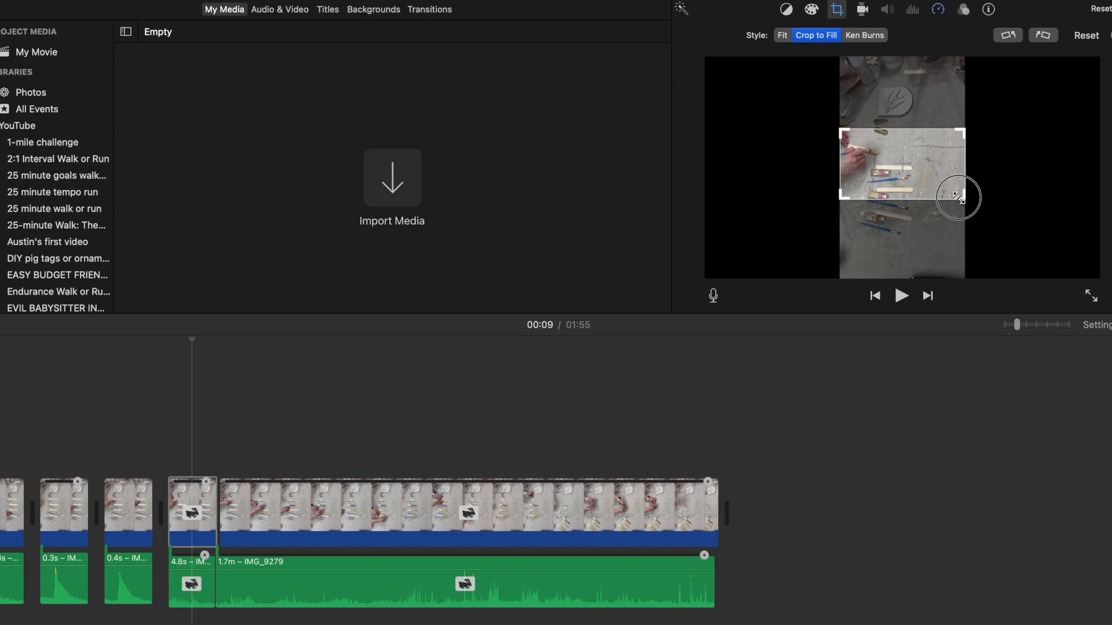
left_click_drag(959, 197, 918, 183)
key("Return")
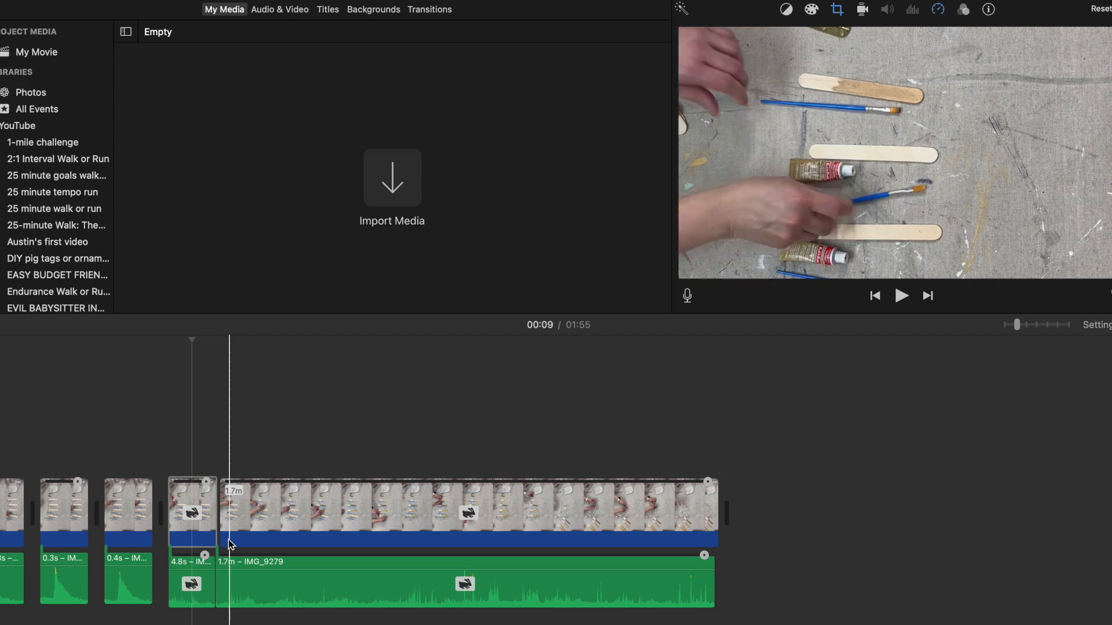
Step: Split the 1.7 m video and audio near 00:20, and delete the 7.8 s audio piece before the cut
left_click(259, 529)
right_click(260, 529)
left_click(284, 501)
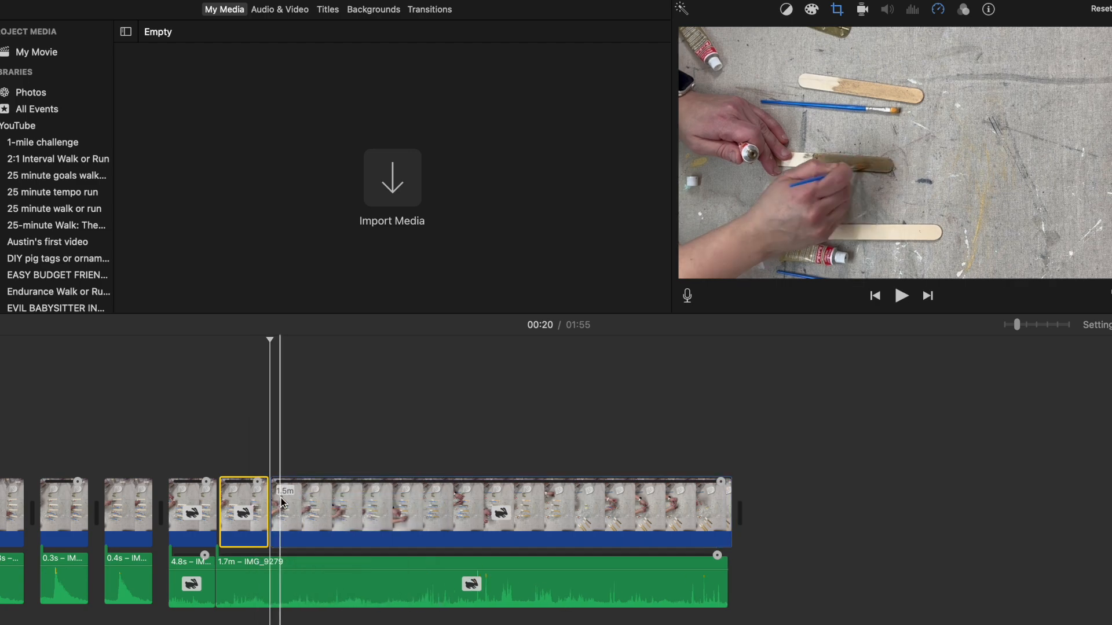
right_click(268, 599)
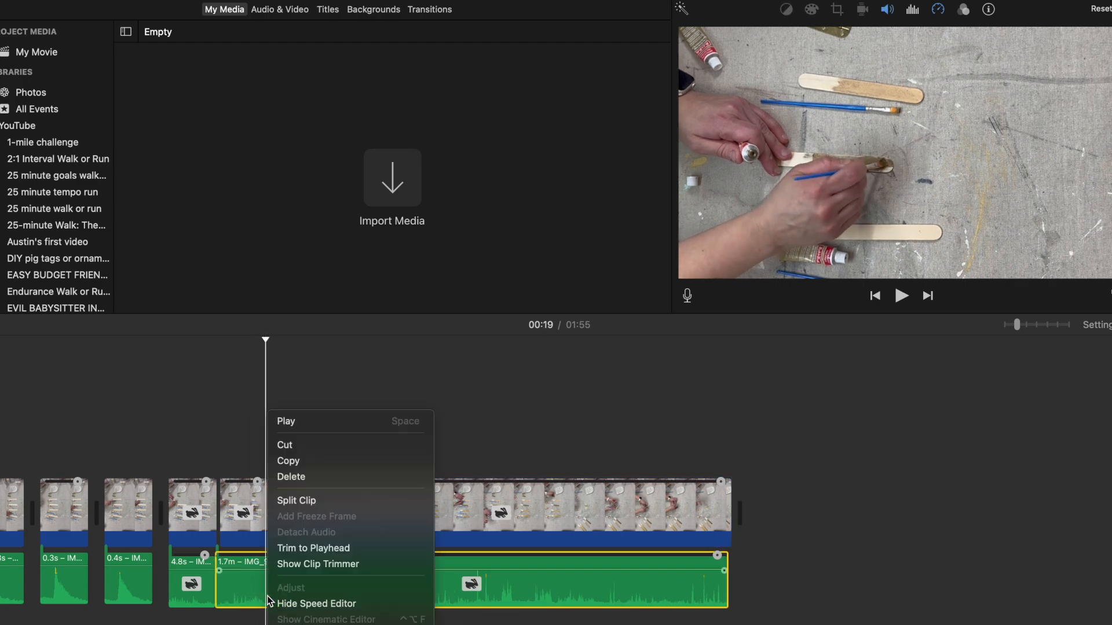
left_click(303, 502)
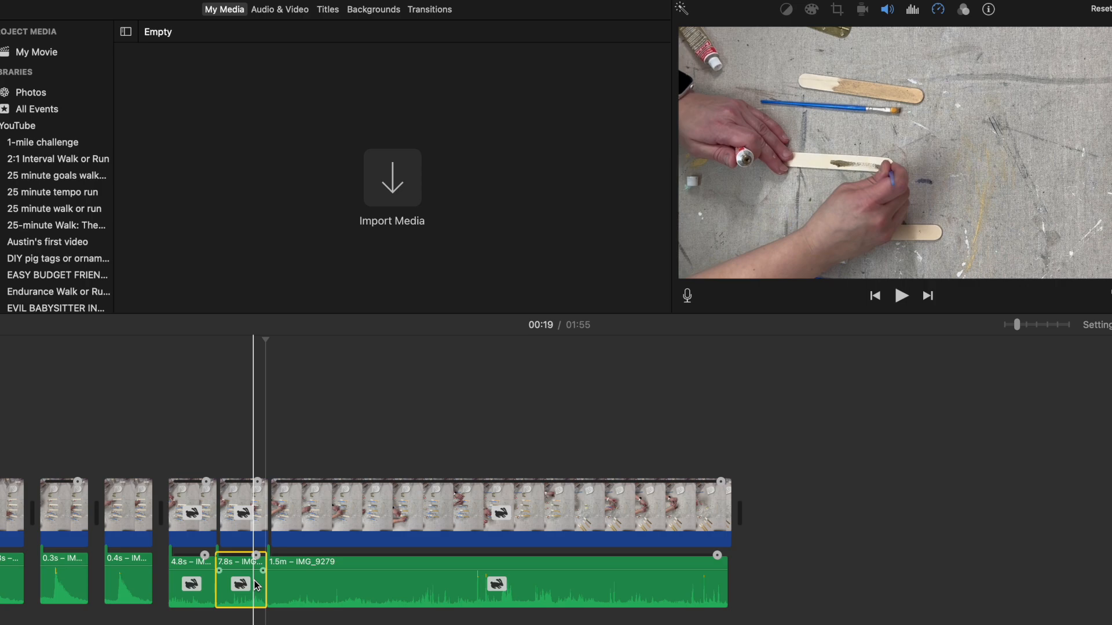
key("Delete")
Step: Try to delete the 7.9 s video piece before the long painting clip, and undo the deletion
left_click(256, 512)
key("Delete")
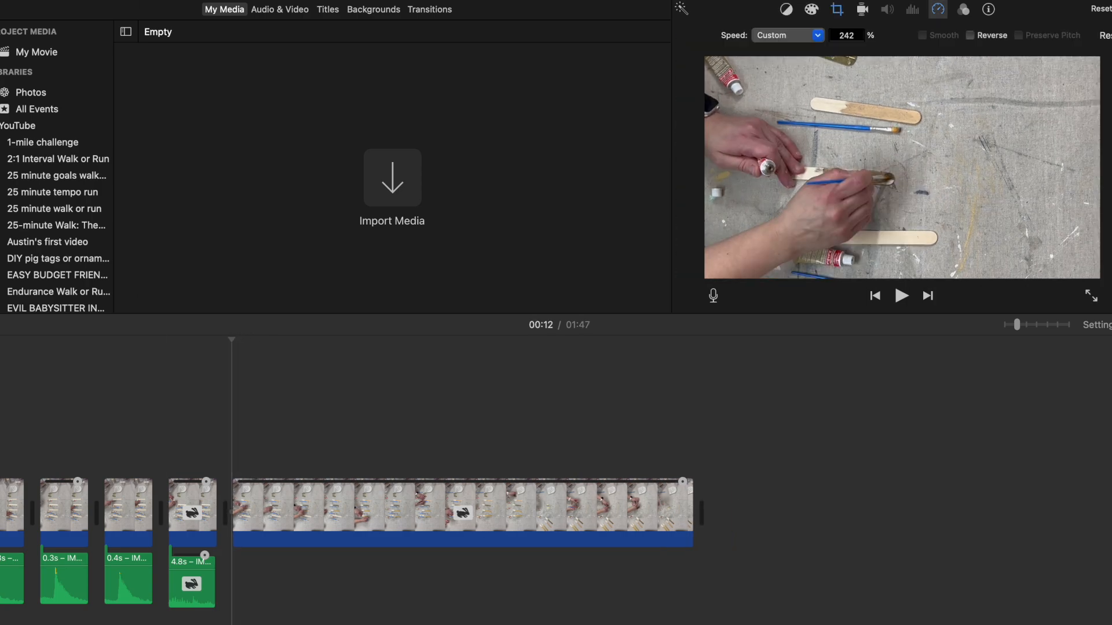
left_click(55, 0)
left_click(75, 0)
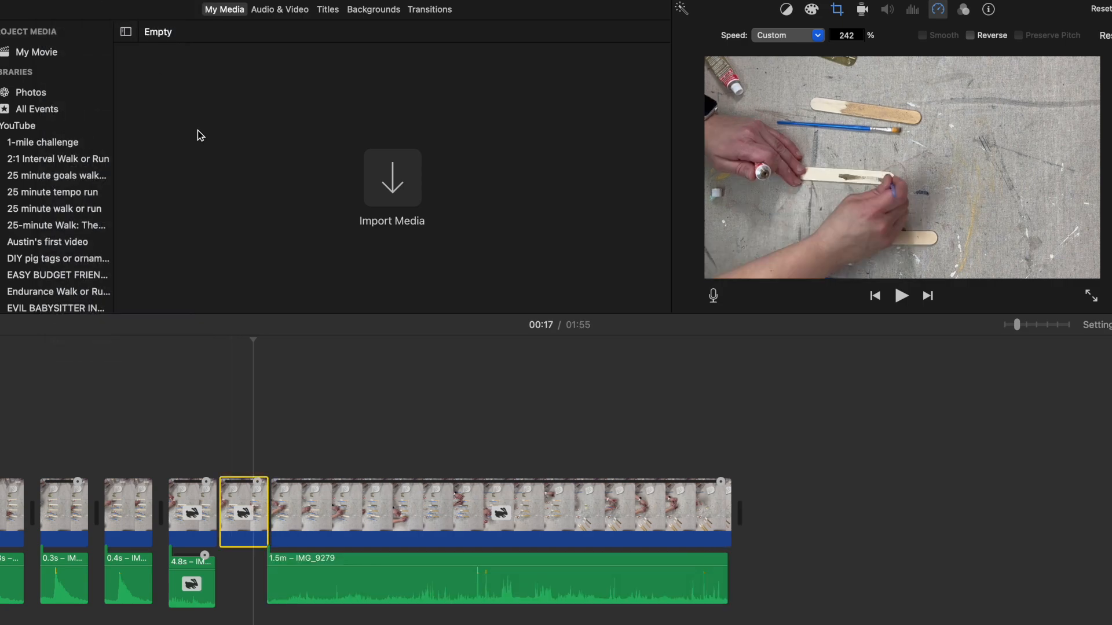
Step: Move the 1.5 m audio fully under the long video clip, and delete the 7.9 s video piece before it
left_click(284, 585)
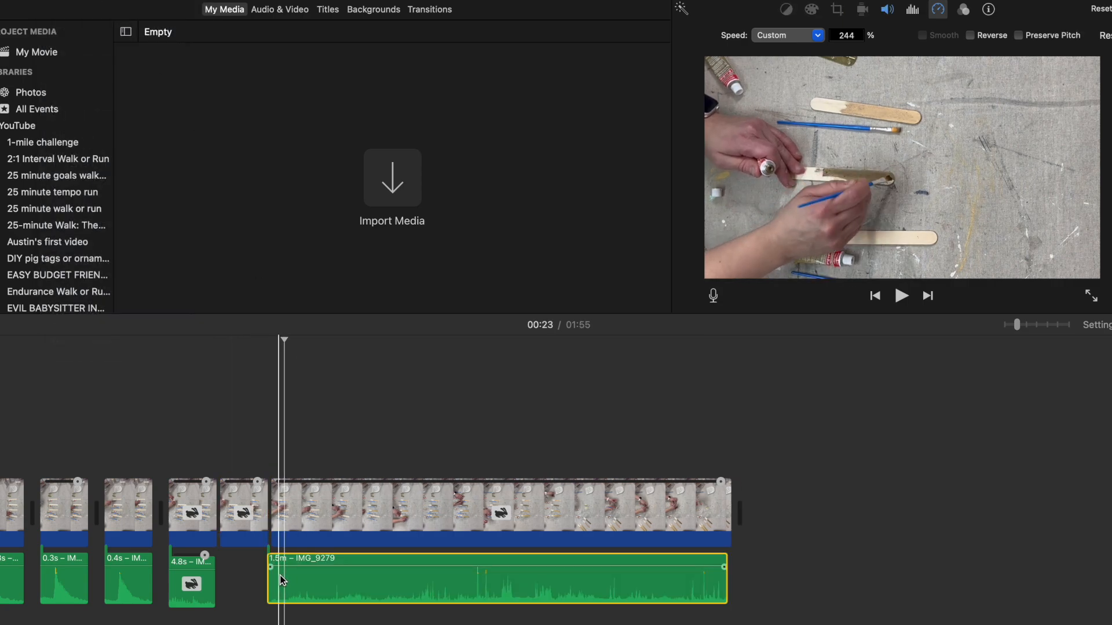
left_click(256, 537)
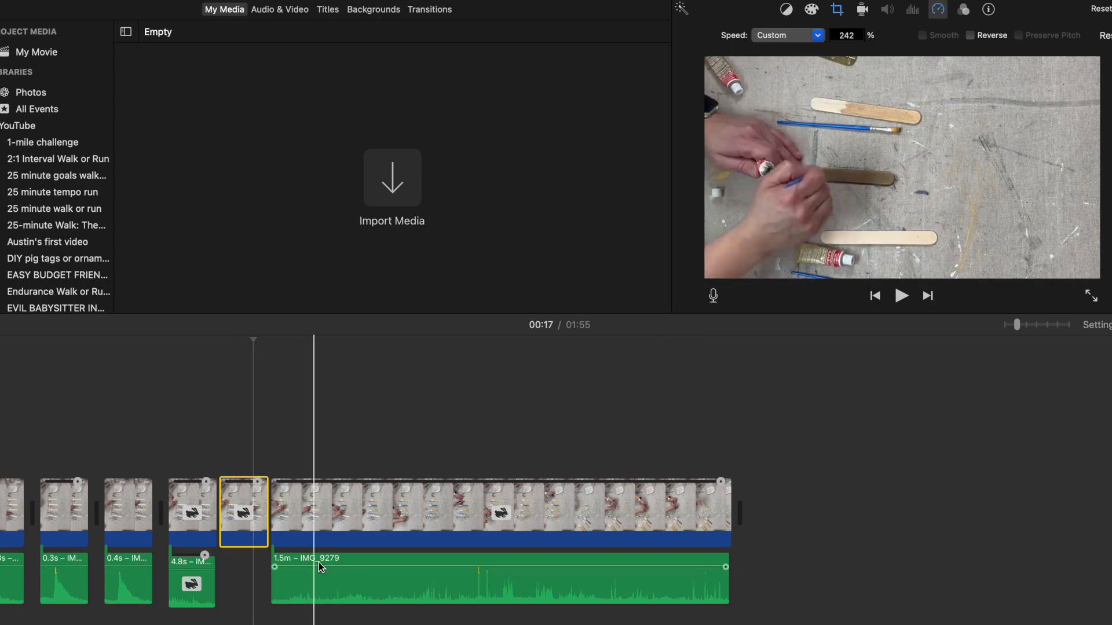
mouse_move(296, 561)
left_mouse_down()
mouse_move(265, 572)
mouse_move(298, 569)
left_mouse_up()
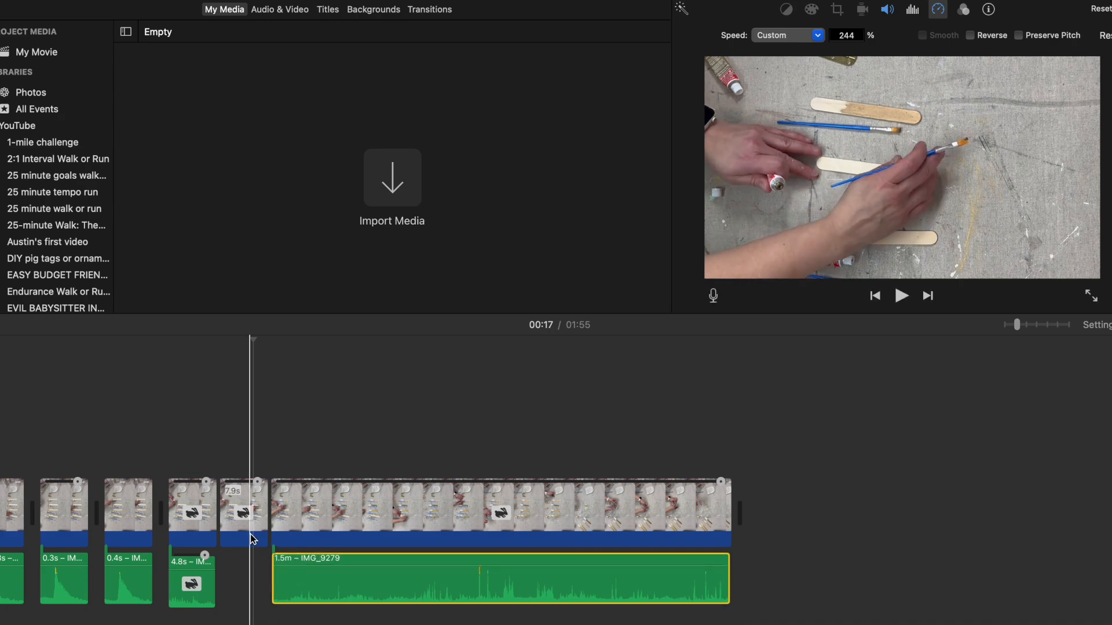
left_click(244, 510)
key("Delete")
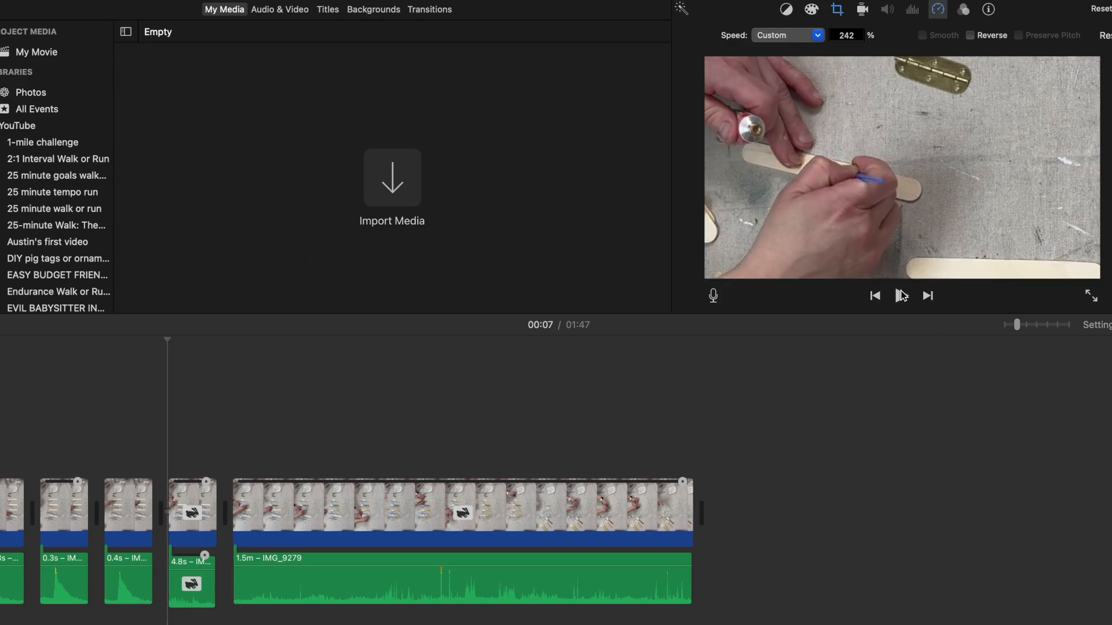
Step: Play back the cropped clip, and trim the ends of its video and 4.8 s audio, leaving 2.4 s of audio
left_click(902, 296)
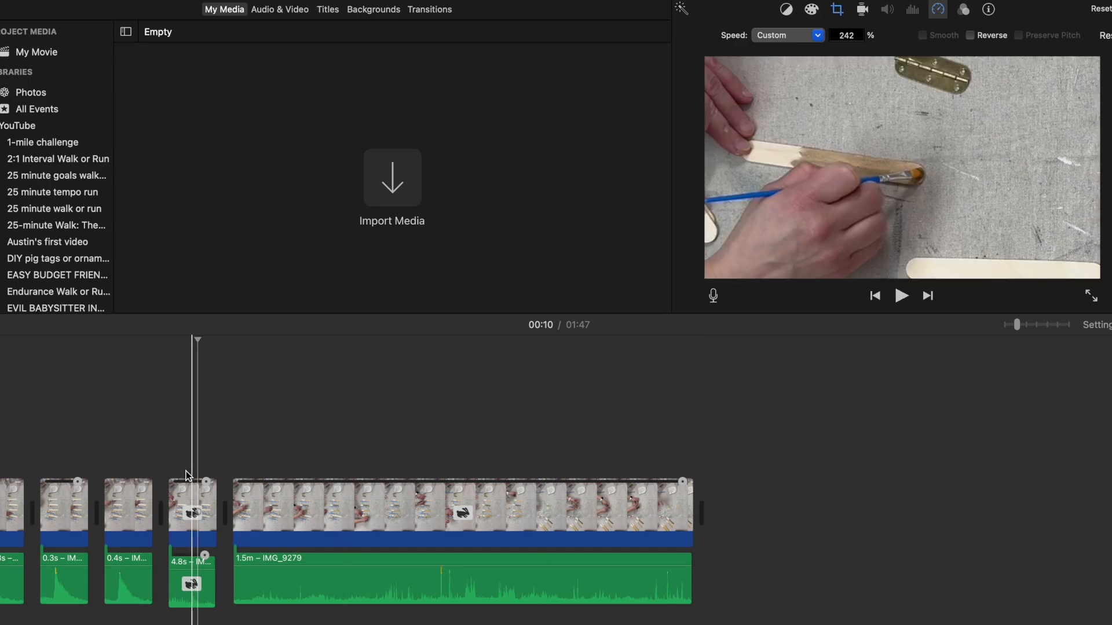
left_click_drag(215, 501, 185, 501)
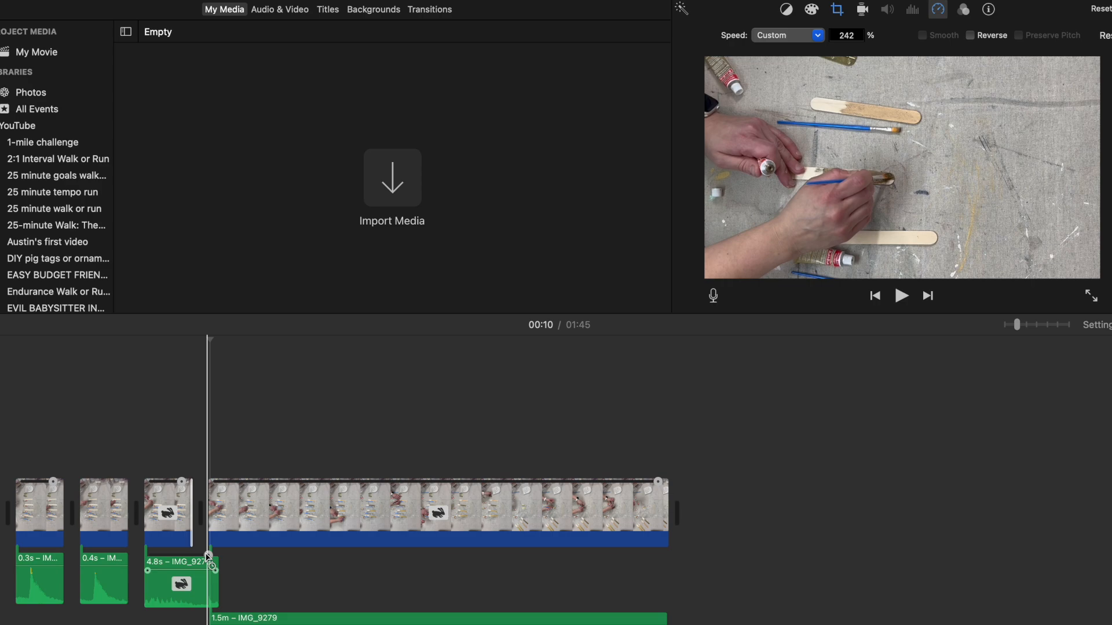
left_click_drag(215, 574, 186, 577)
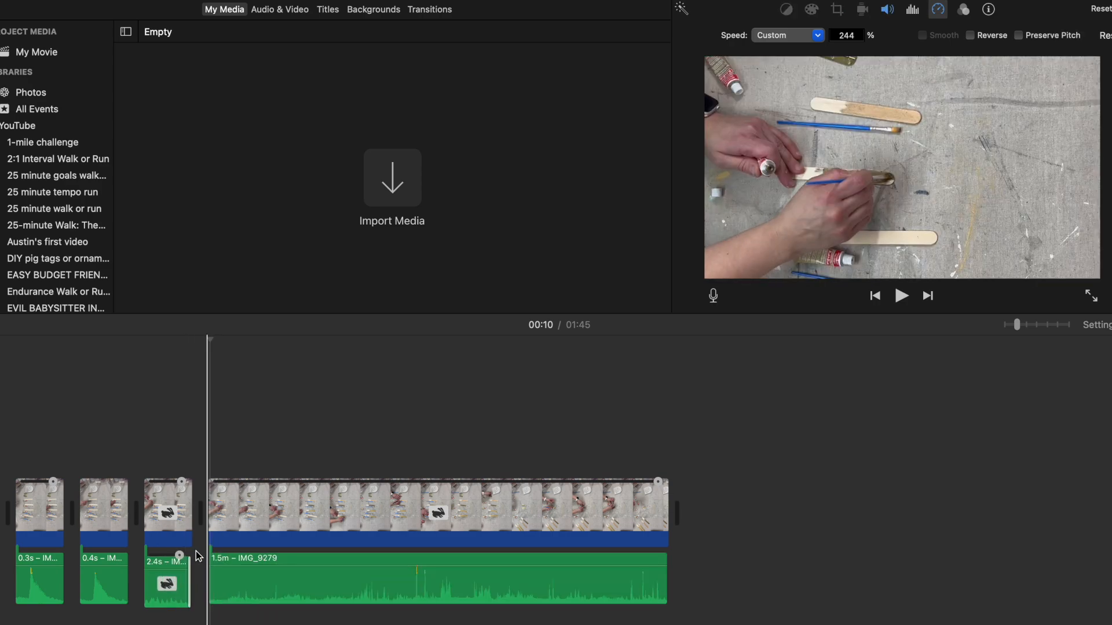
Step: Split the 1.5 m video and audio at 00:13, where the second stick is being painted
right_click(227, 531)
left_click(248, 501)
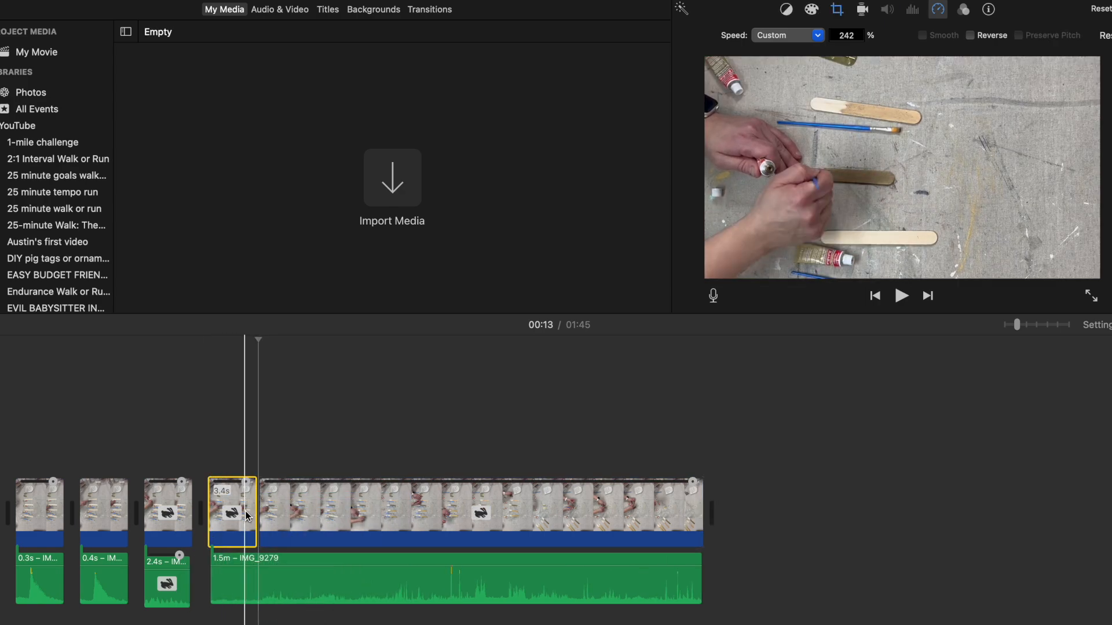
right_click(257, 579)
left_click(281, 499)
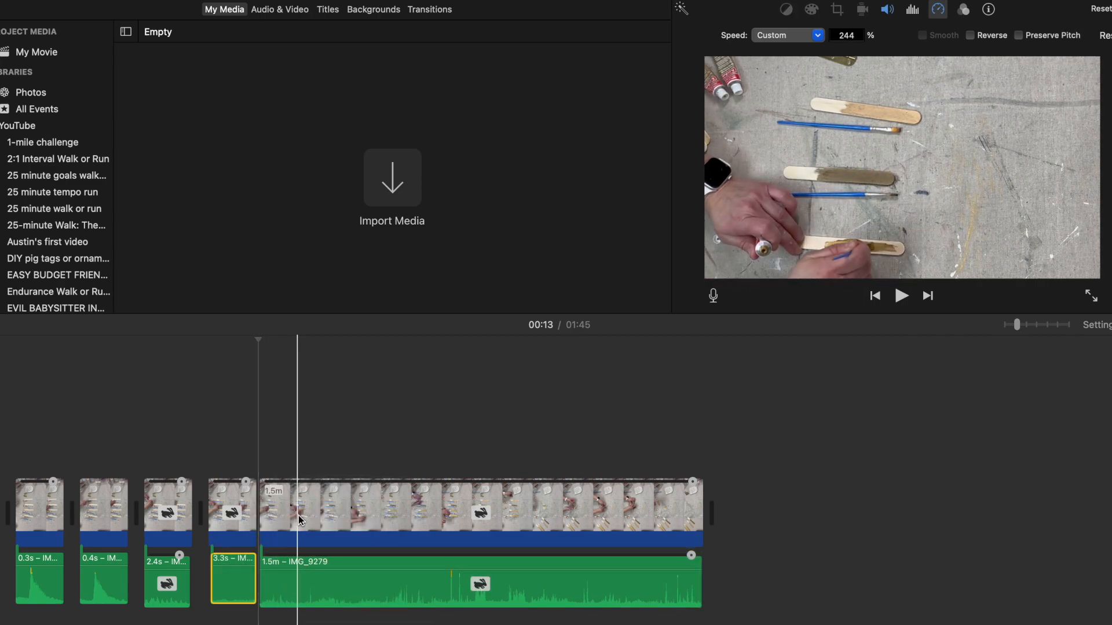
Step: Split the remaining 1.5 m video and audio at 00:20, and delete the 7.3 s video piece and its audio before the cut
left_click(300, 519)
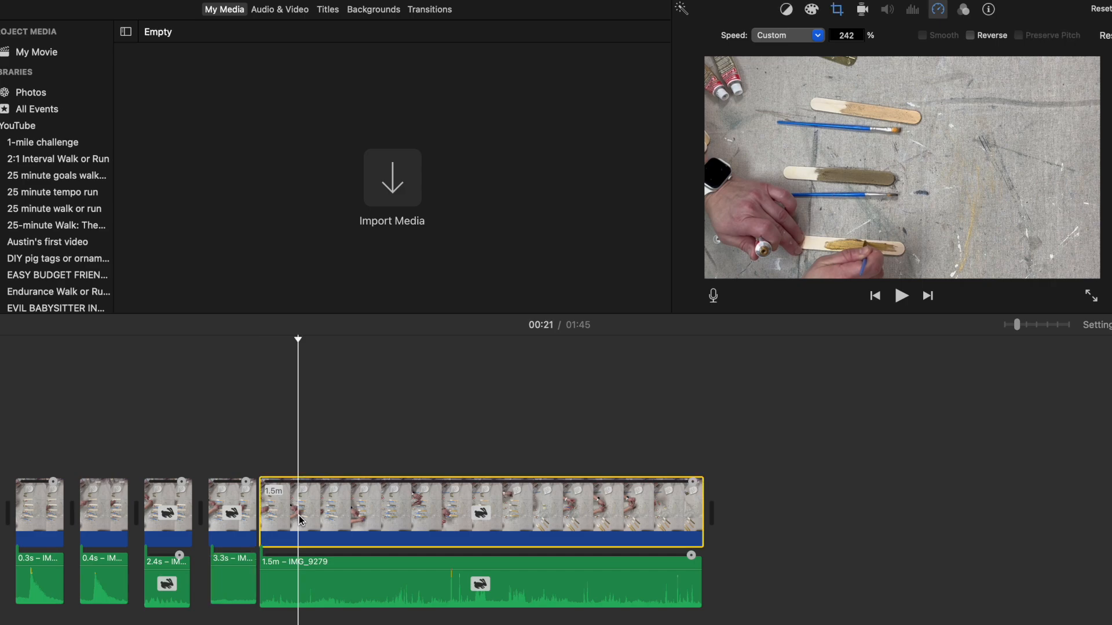
right_click(295, 519)
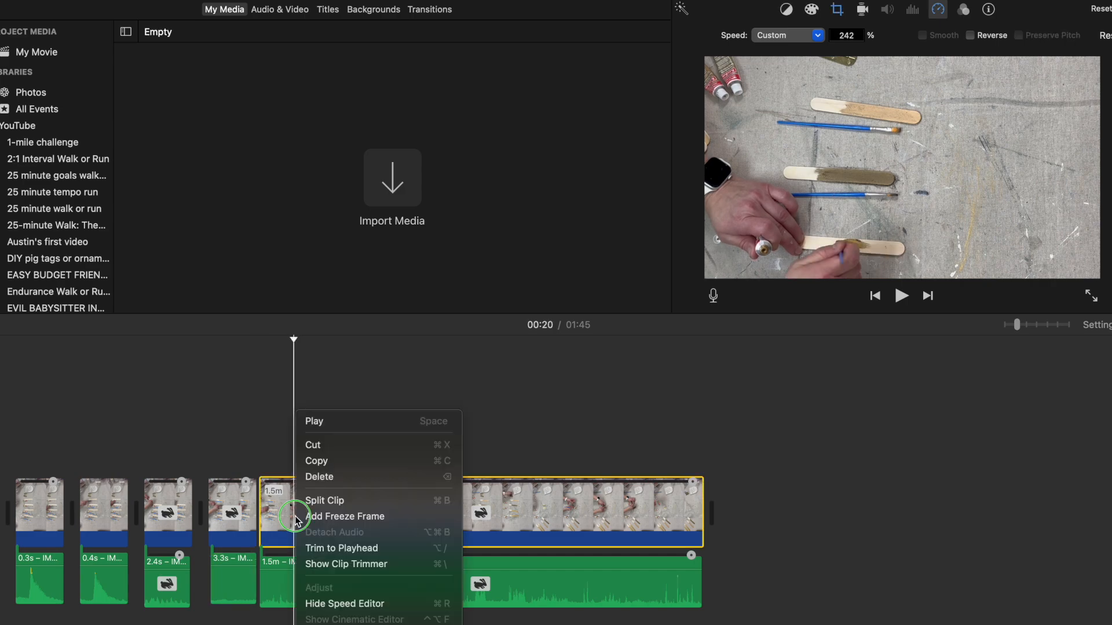
left_click(323, 501)
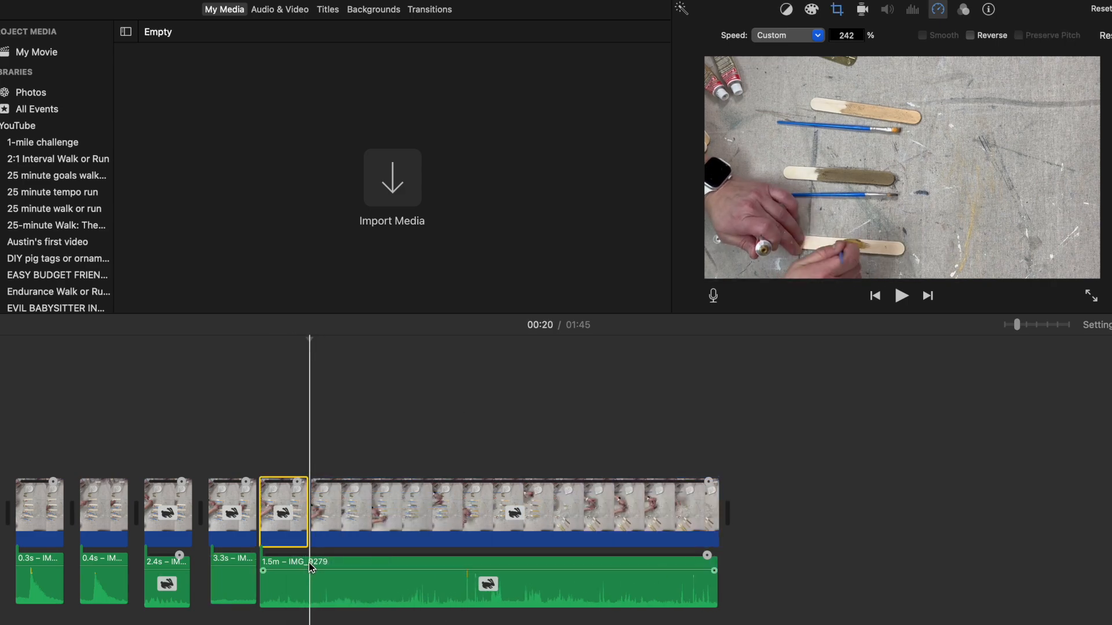
right_click(307, 570)
left_click(337, 501)
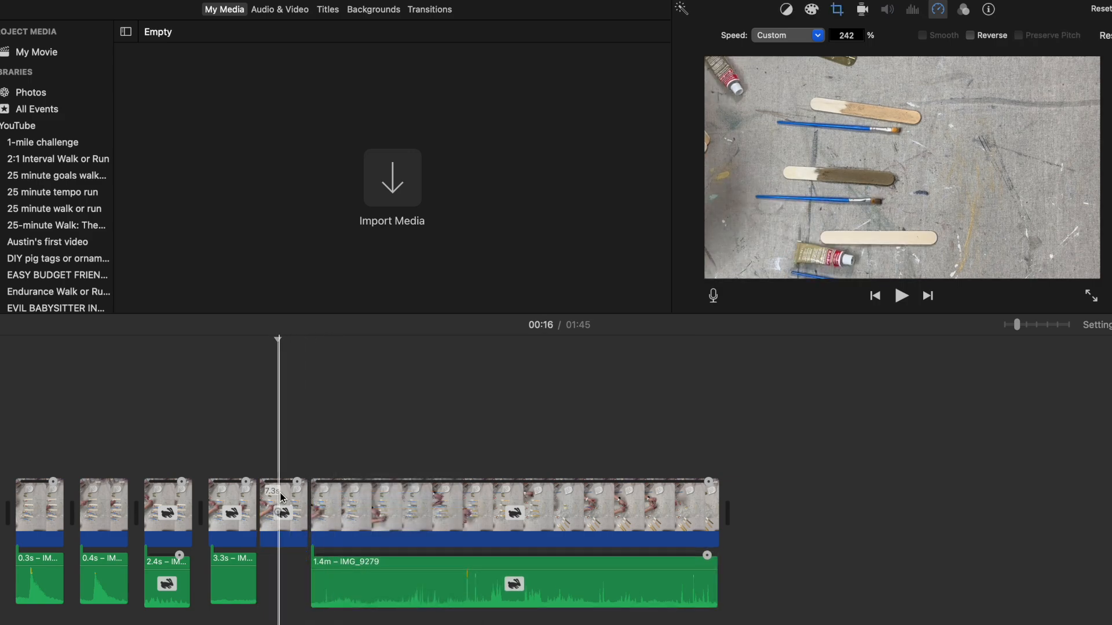
key("Delete")
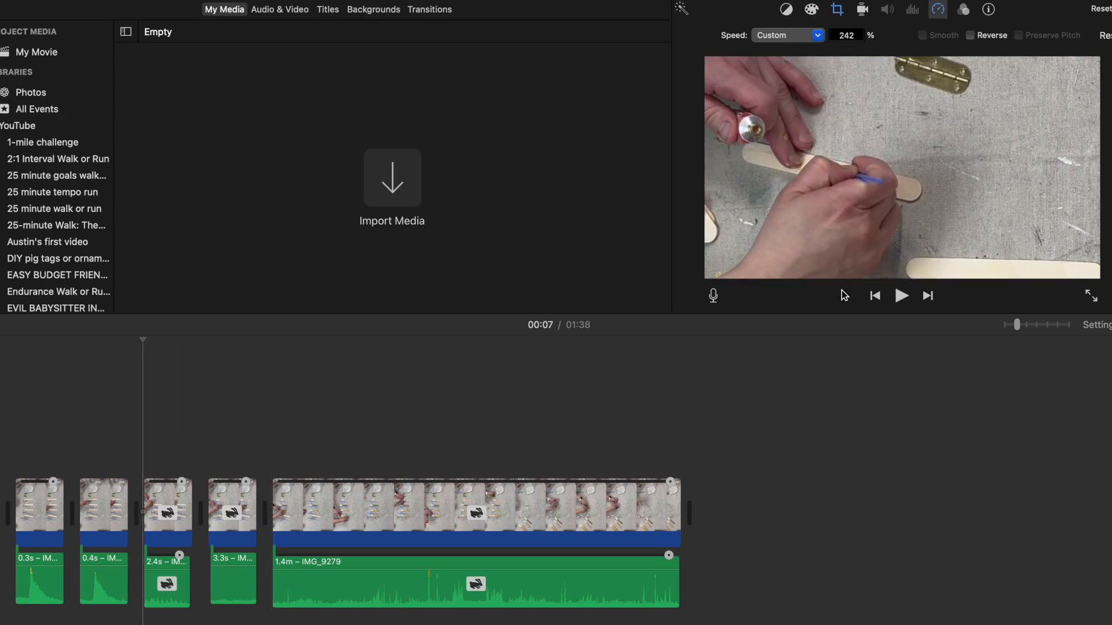
Step: Play back the shortened painting clips, and speed the 3.4 s video clip up to a length of 2.6 s
left_click(899, 296)
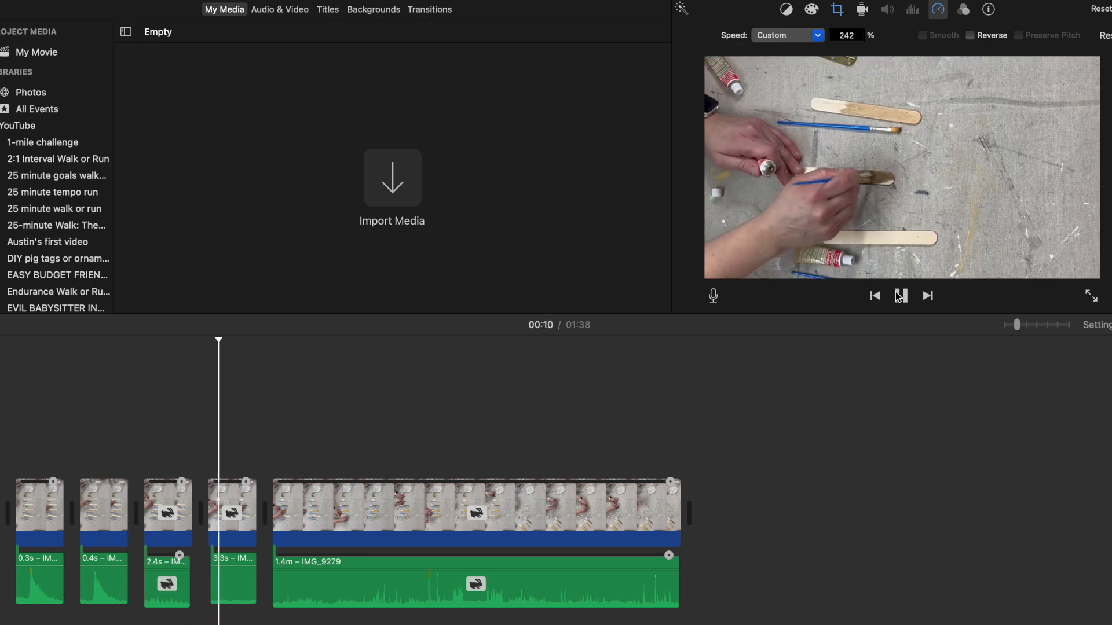
left_click(900, 296)
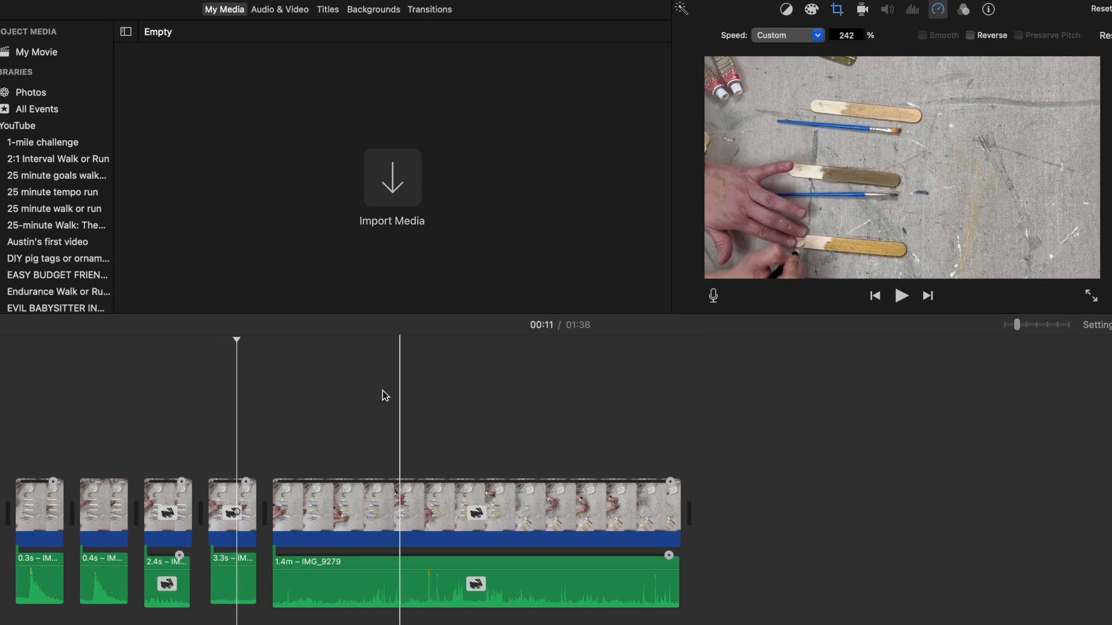
left_click(242, 489)
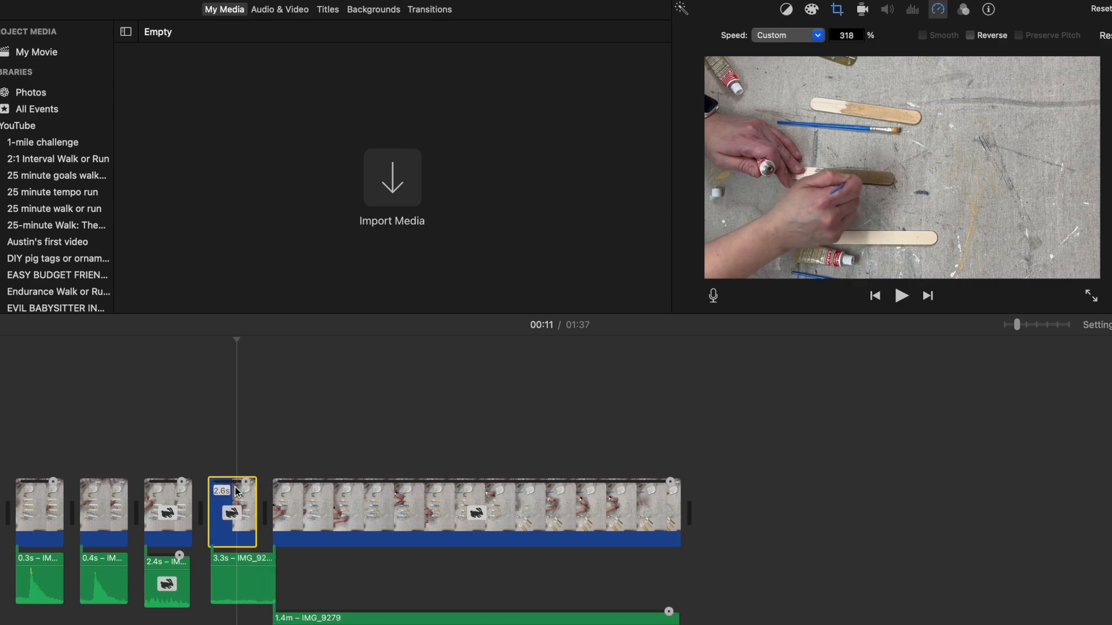
Step: Show the speed editor for the 3.3 s audio clip, and speed it up to 2.3 s to roughly match its video
left_click(268, 579)
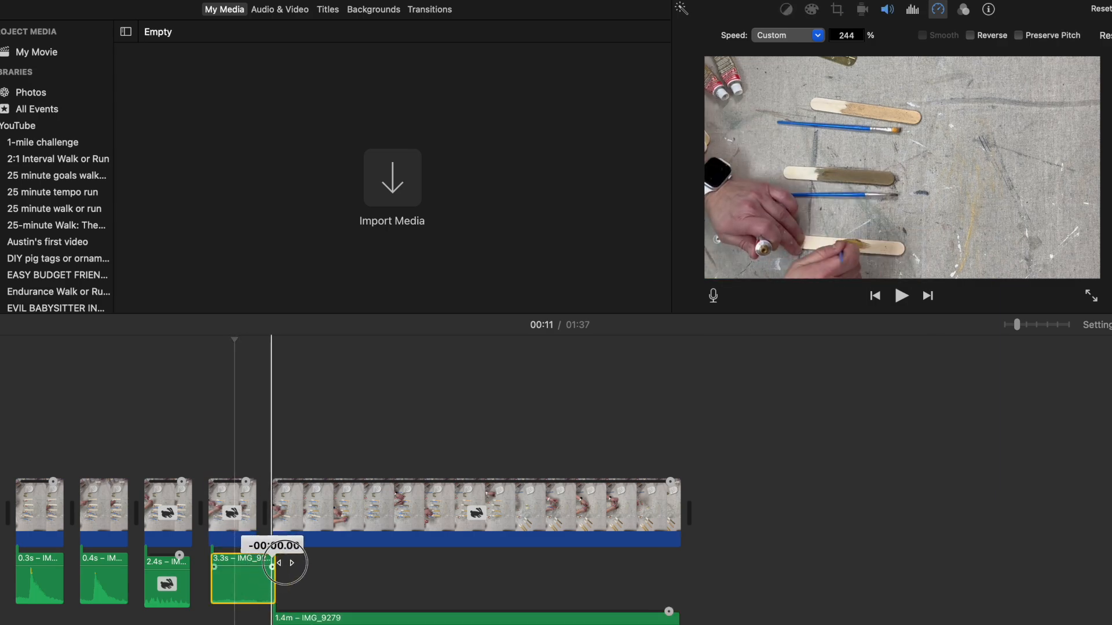
right_click(259, 582)
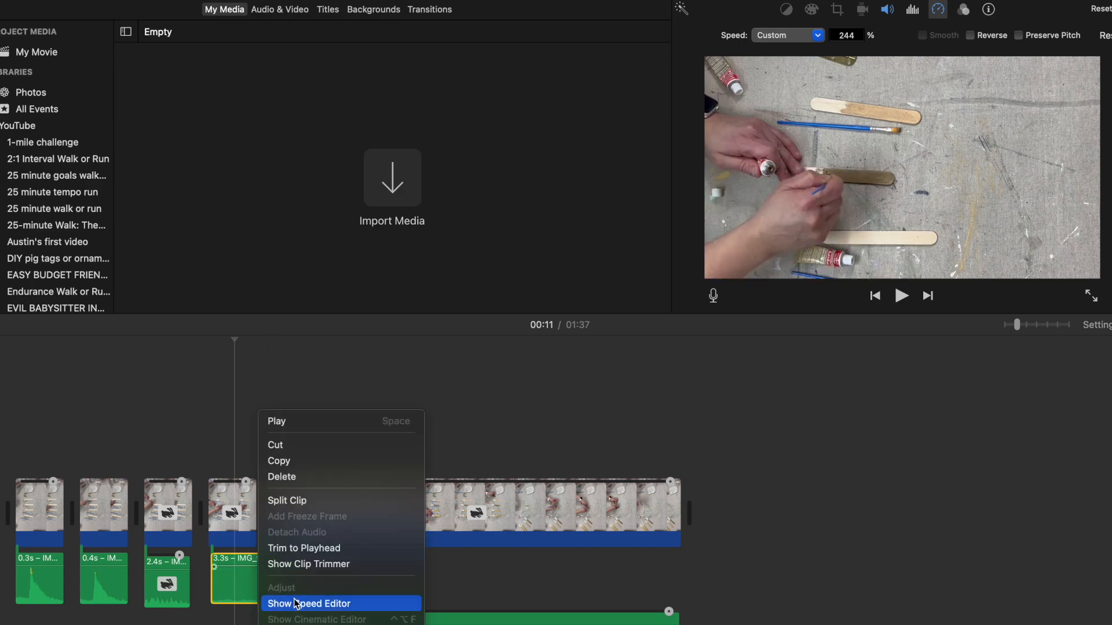
left_click(296, 604)
mouse_move(249, 559)
left_mouse_down()
mouse_move(219, 560)
mouse_move(238, 559)
left_mouse_up()
left_click(217, 552)
left_click(218, 512)
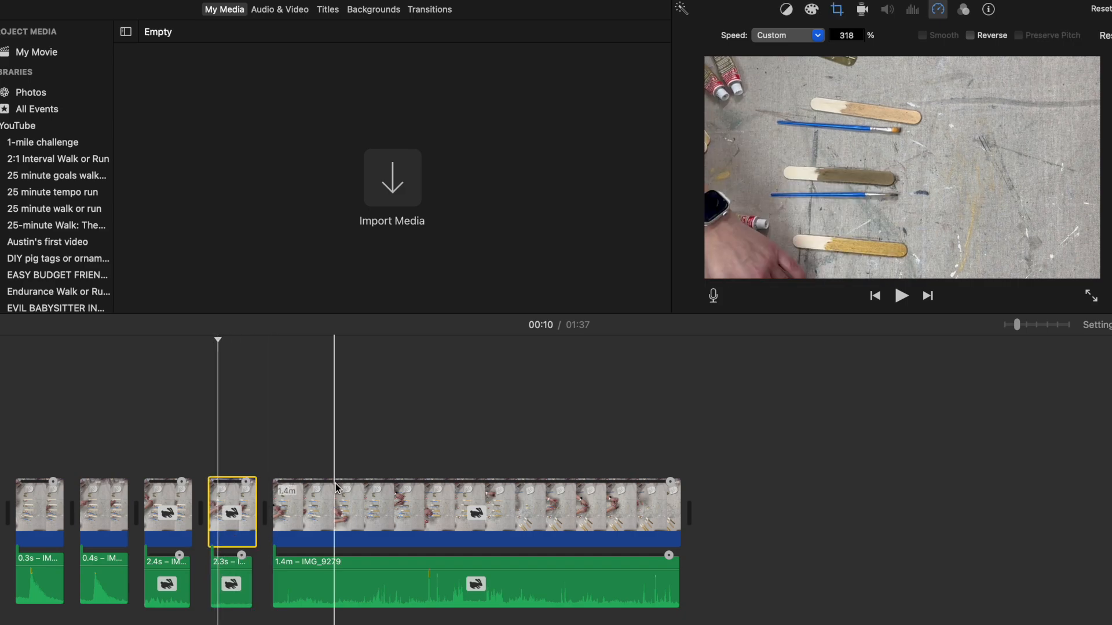
Step: Split the 1.4 m video and its audio at 00:16, where the third stick is being painted
left_click(291, 529)
right_click(290, 530)
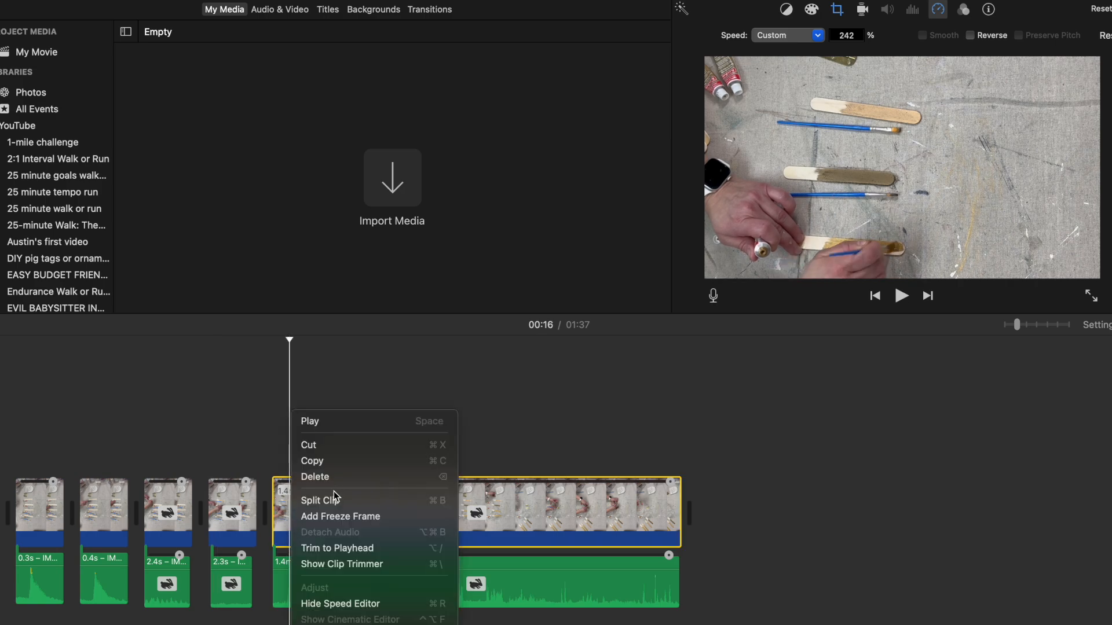
left_click(324, 499)
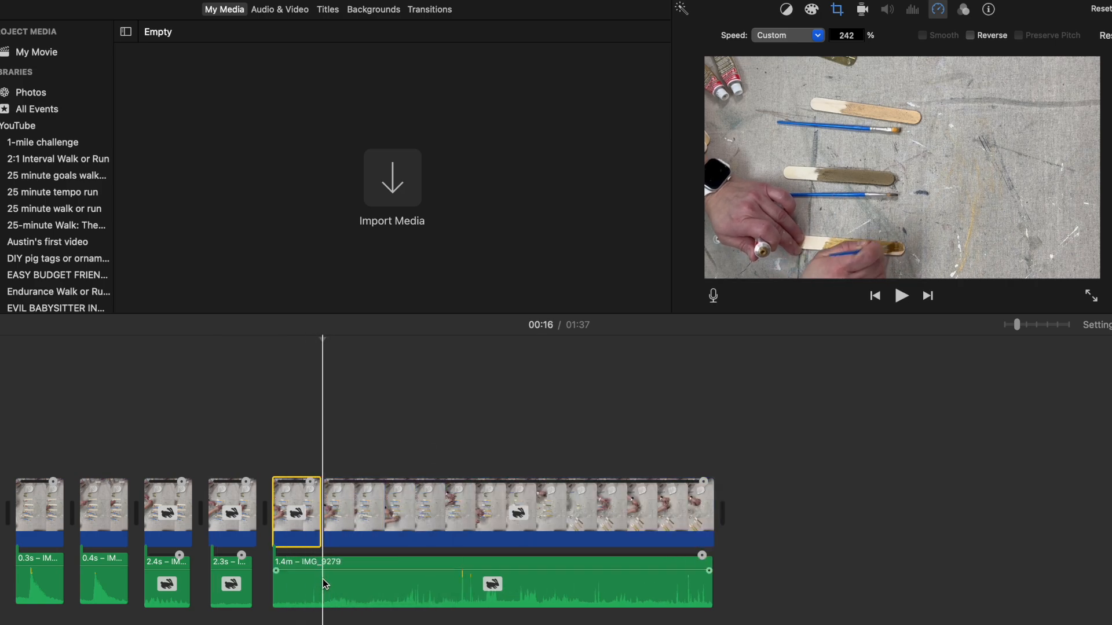
right_click(323, 566)
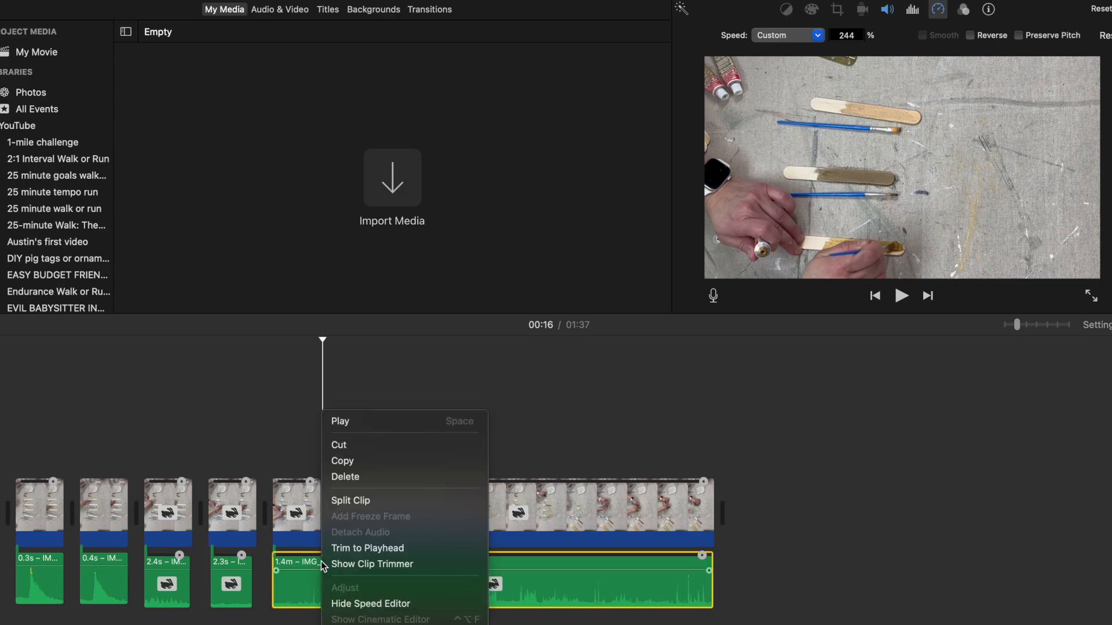
left_click(351, 501)
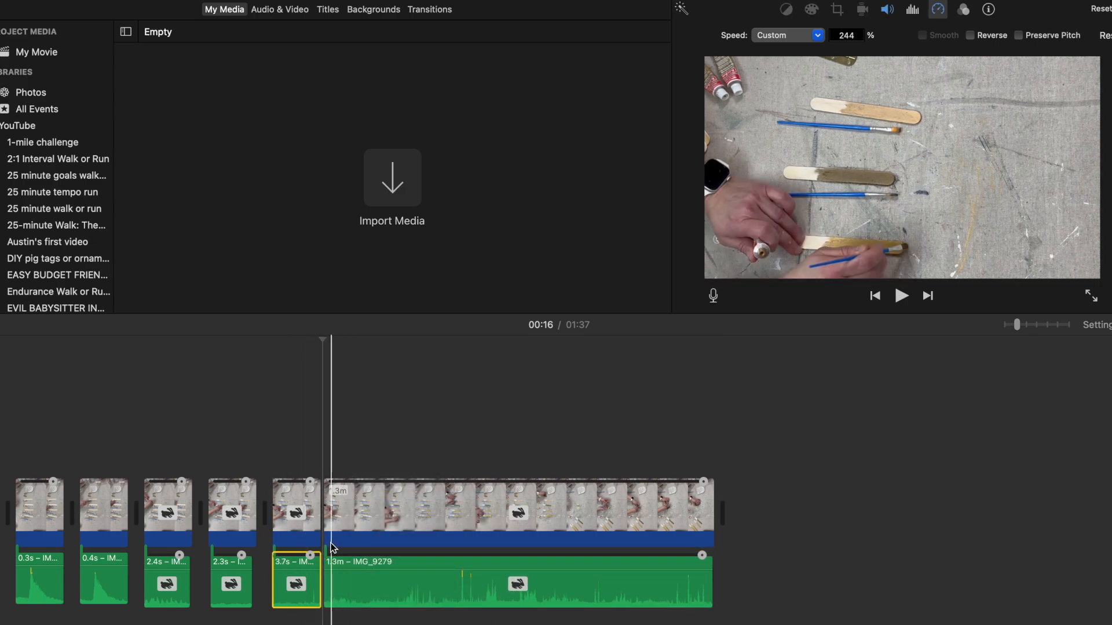
Step: Speed the short video piece before the cut up to 439% and its 3.7 s audio up to 1.9 s, and check the playback
left_click_drag(310, 482, 289, 490)
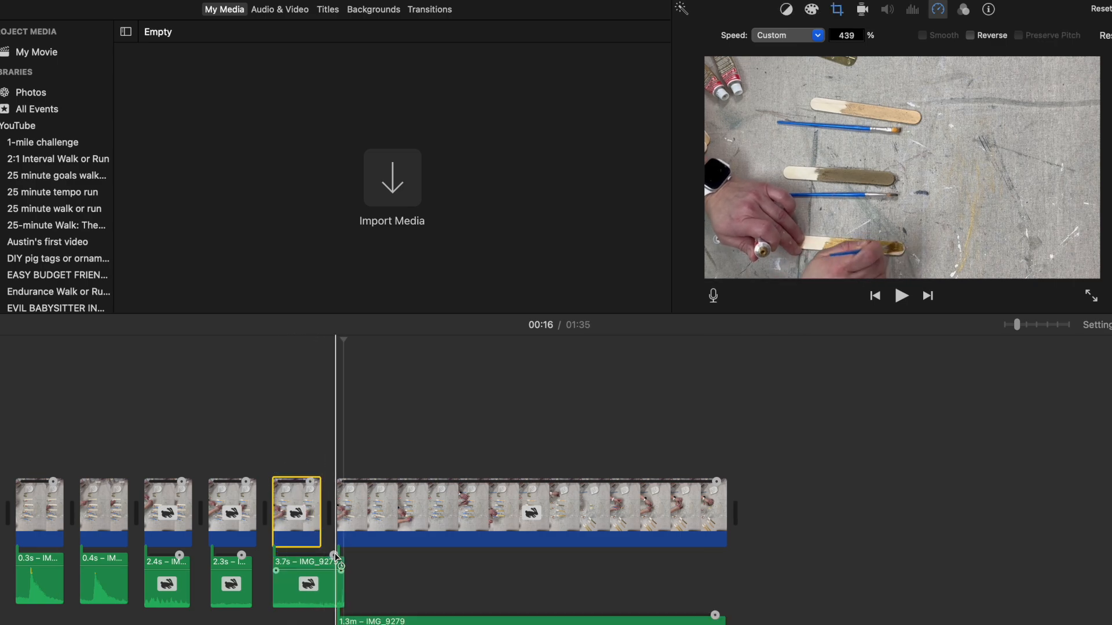
left_click_drag(310, 560, 278, 550)
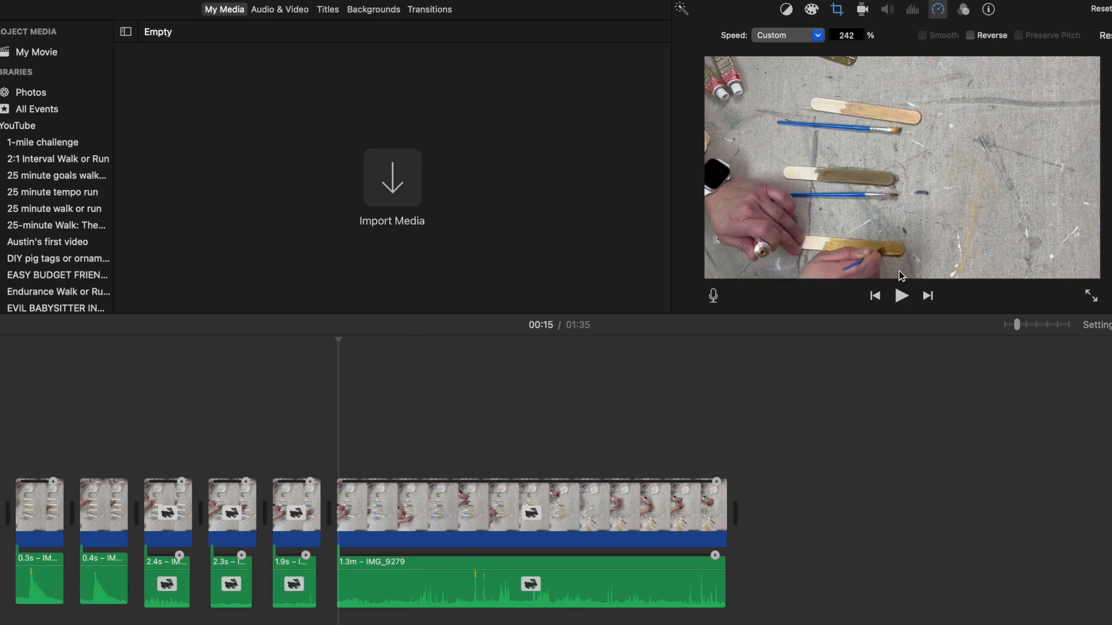
left_click(902, 296)
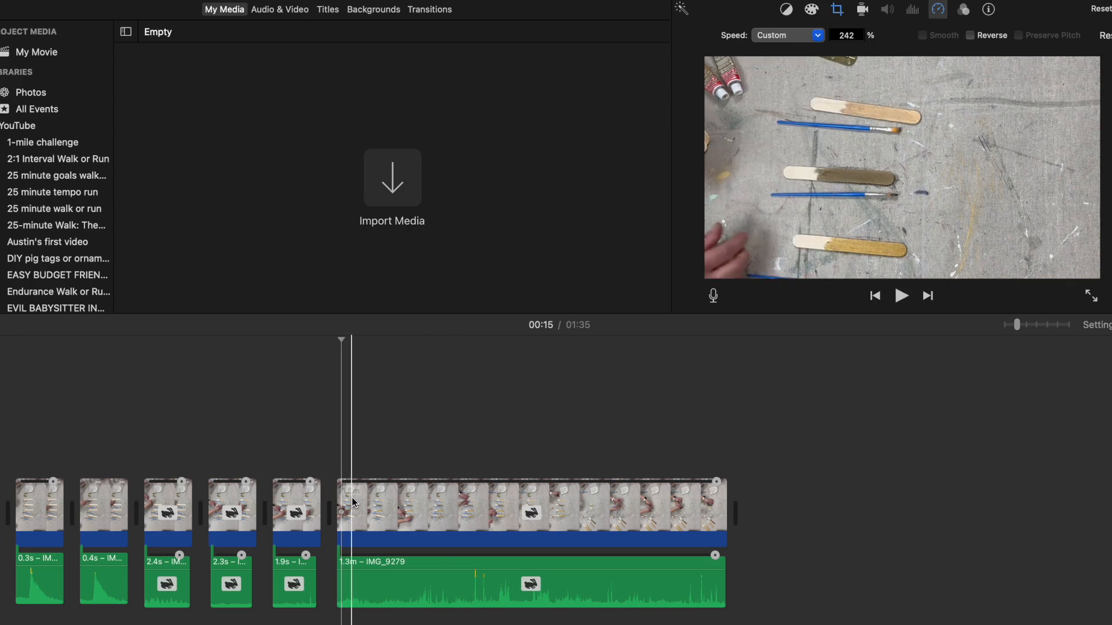
Step: Cut the remaining 1.3 m video and audio down into a 3.4 s painting piece and a 1.1 m remainder
left_click(404, 510)
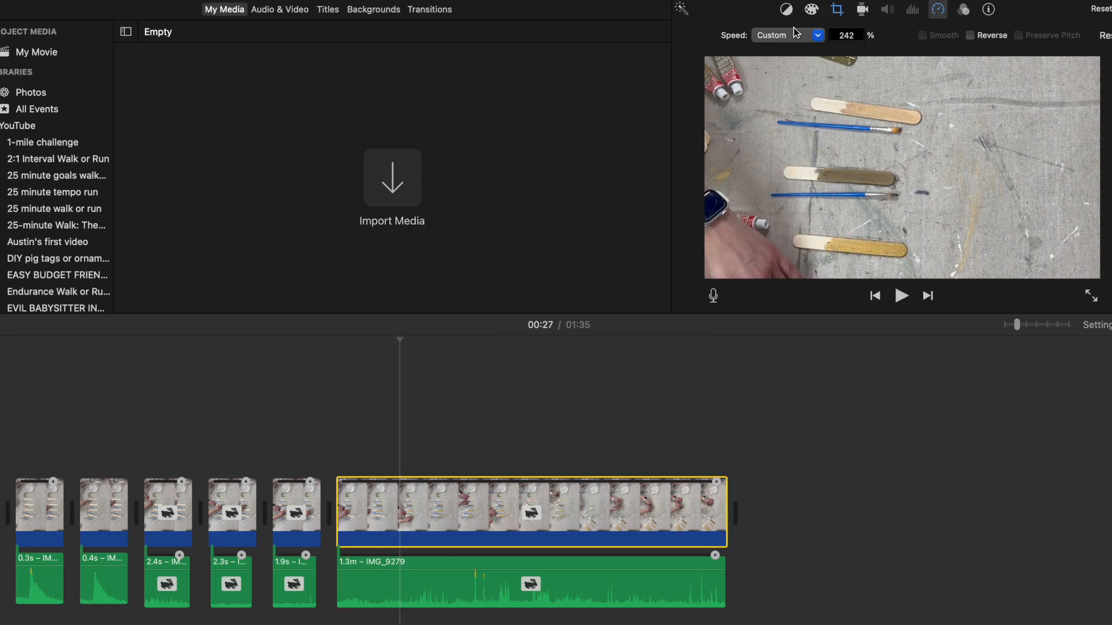
left_click(837, 9)
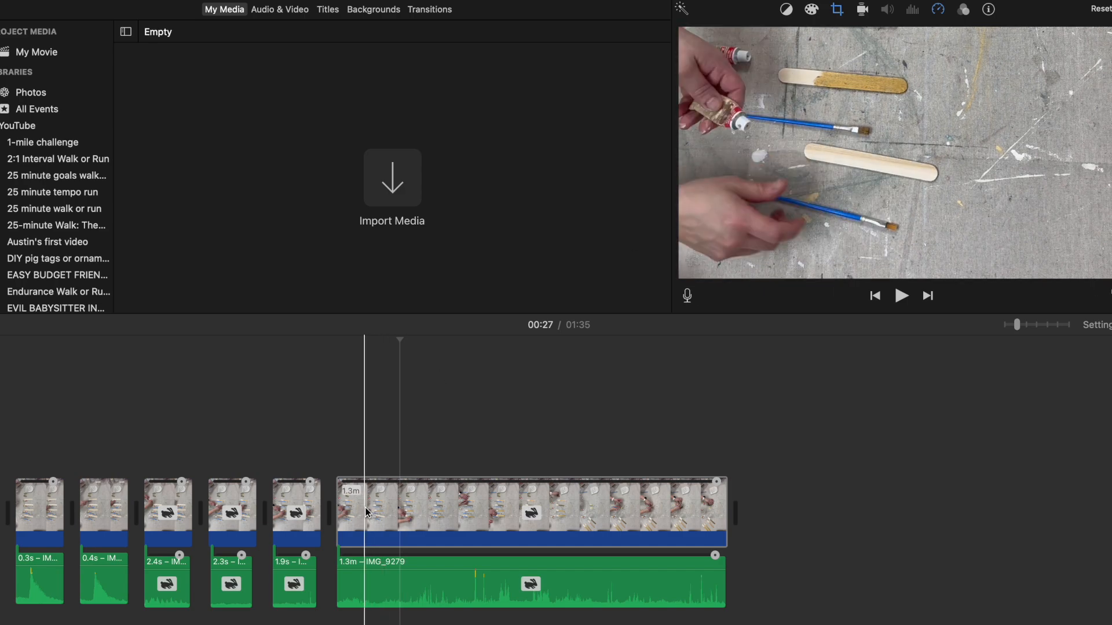
key("super+b")
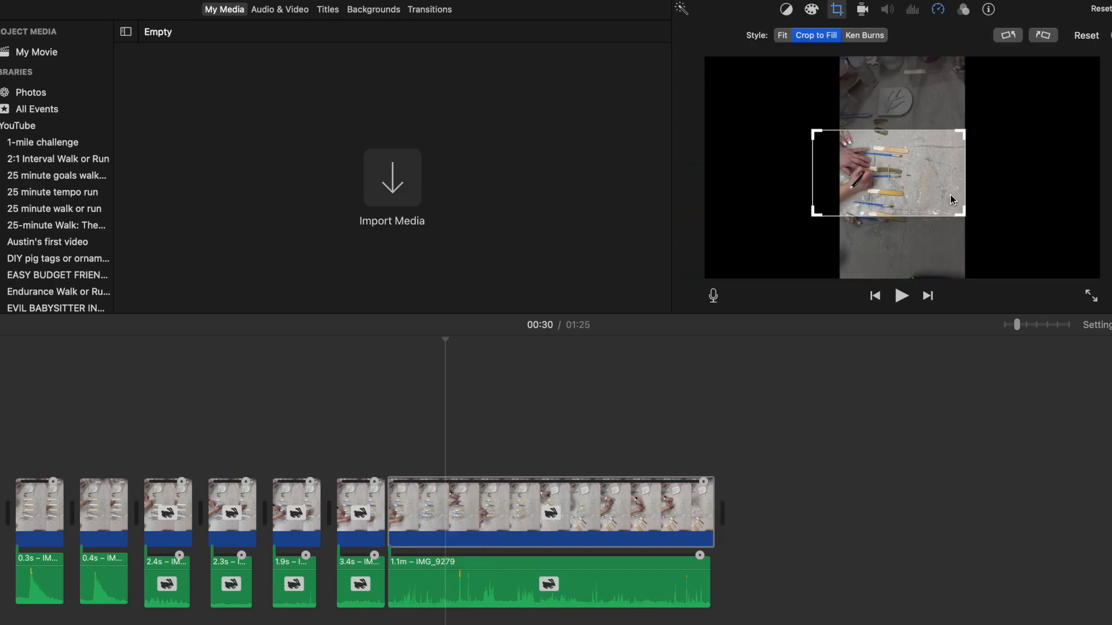
Step: Reframe the 1.1 m clip by shifting the crop frame over the sticks and enlarging it to include all four of them
left_click_drag(914, 181, 939, 191)
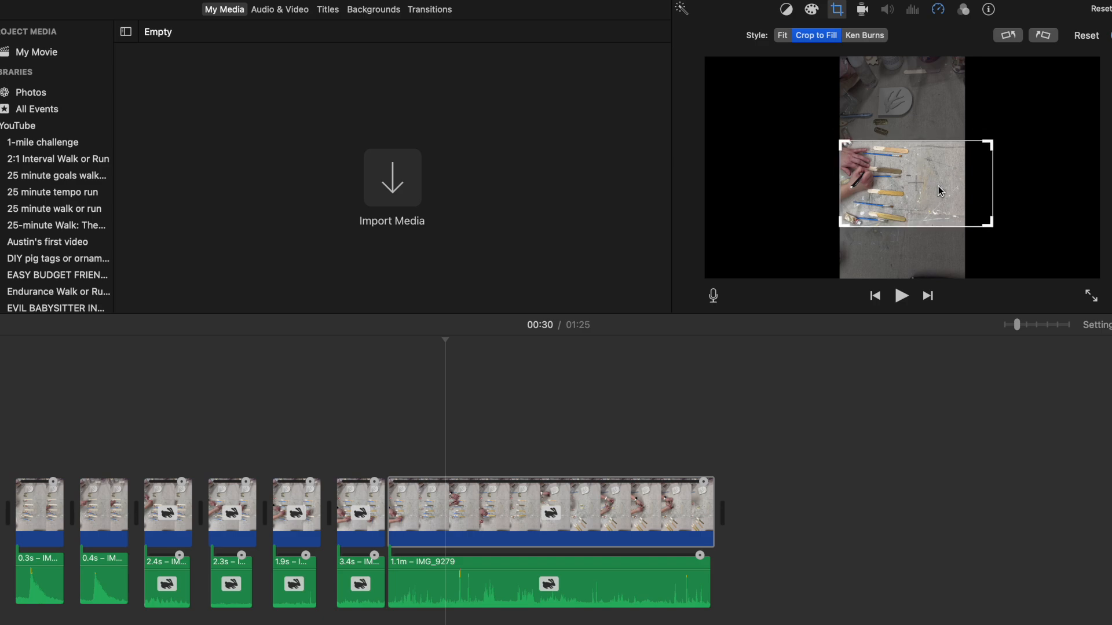
mouse_move(992, 140)
left_mouse_down()
mouse_move(1012, 127)
mouse_move(994, 159)
left_mouse_up()
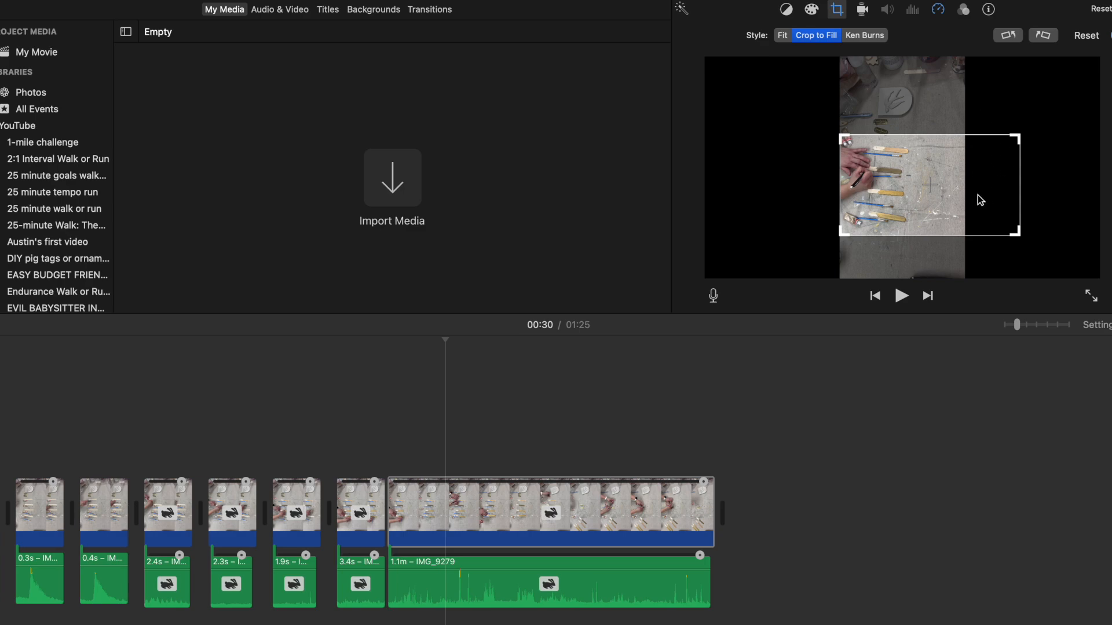
left_click(451, 585)
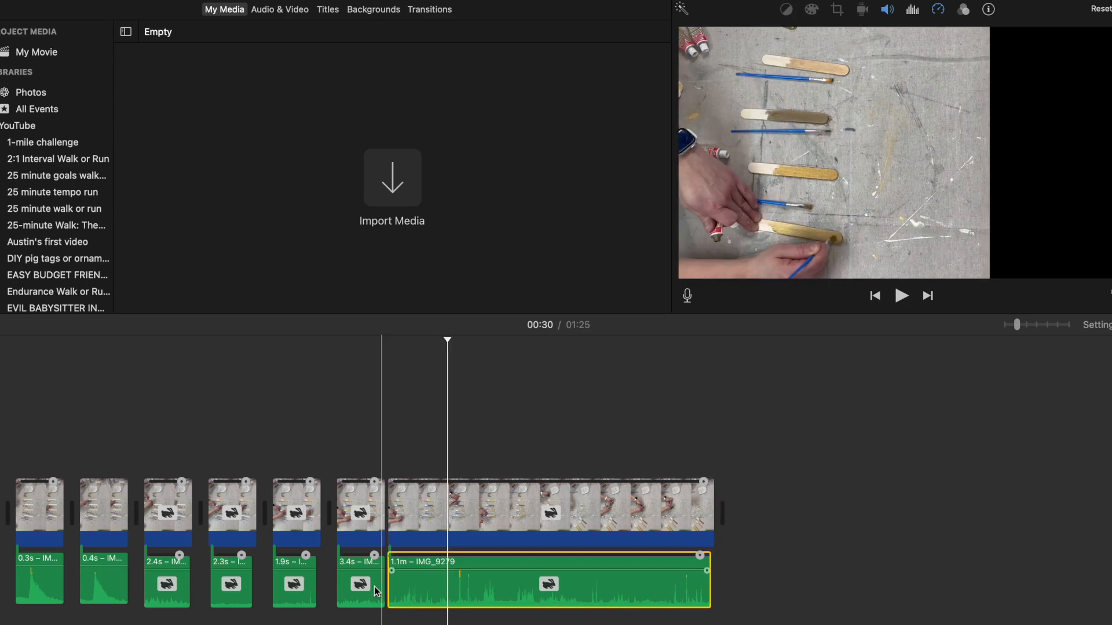
Step: Speed the 1.1 m video up to 413%, about 30.1 s, and its audio up to 29.0 s
left_click(403, 504)
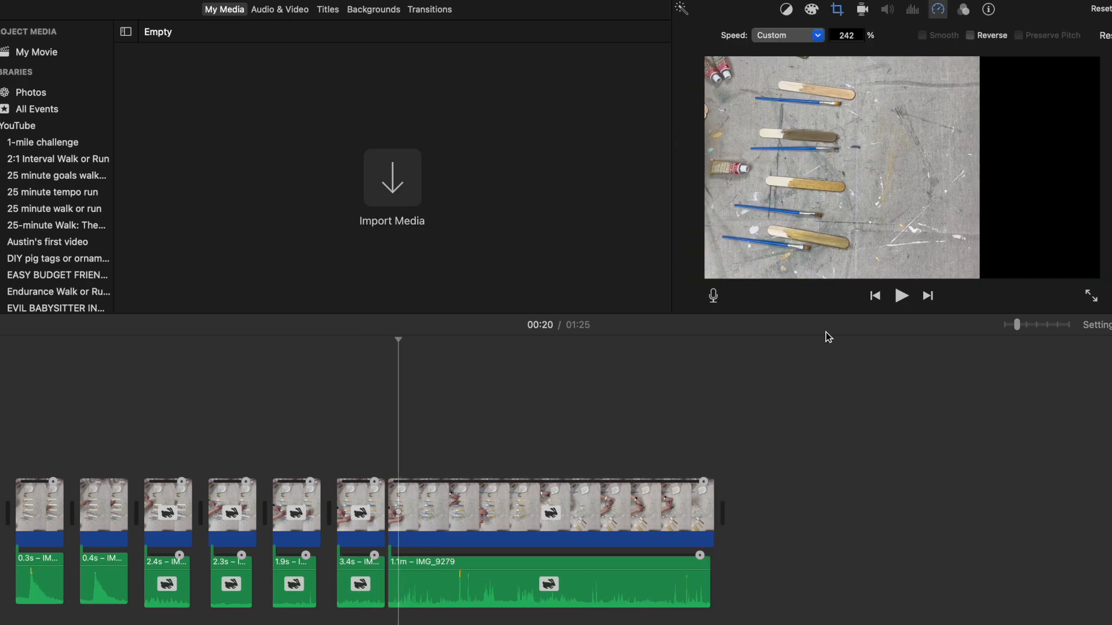
left_click_drag(703, 497, 566, 509)
left_click_drag(638, 556, 541, 556)
Step: Trim the start of the sped-up last video clip to a length of 29.8 s and split it at 00:24
left_click(447, 509)
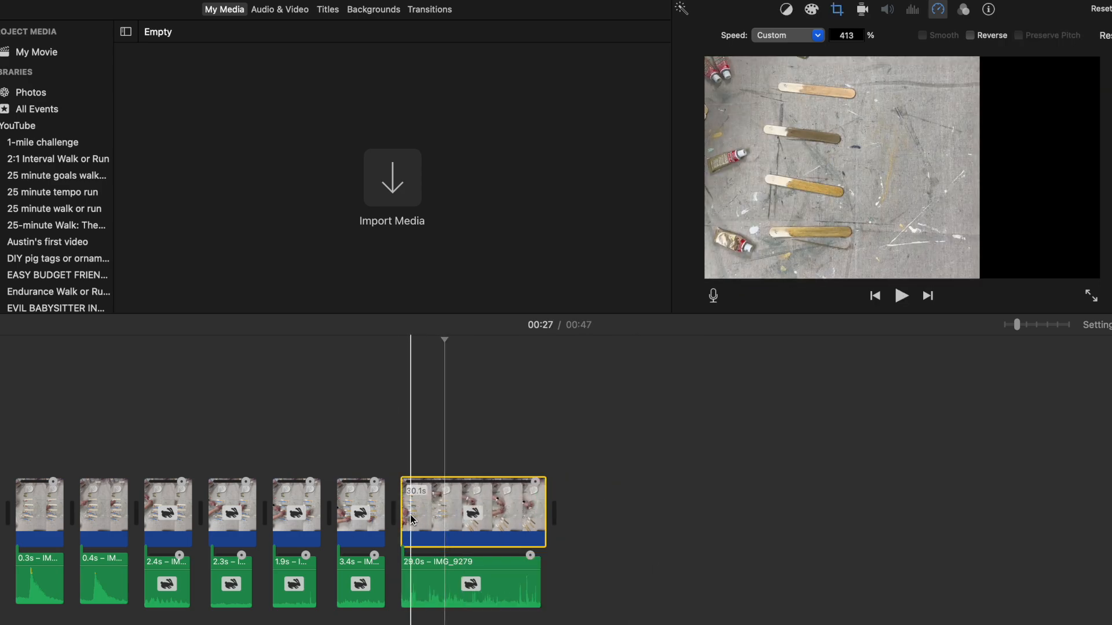
mouse_move(403, 524)
left_mouse_down()
mouse_move(391, 533)
mouse_move(403, 533)
left_mouse_up()
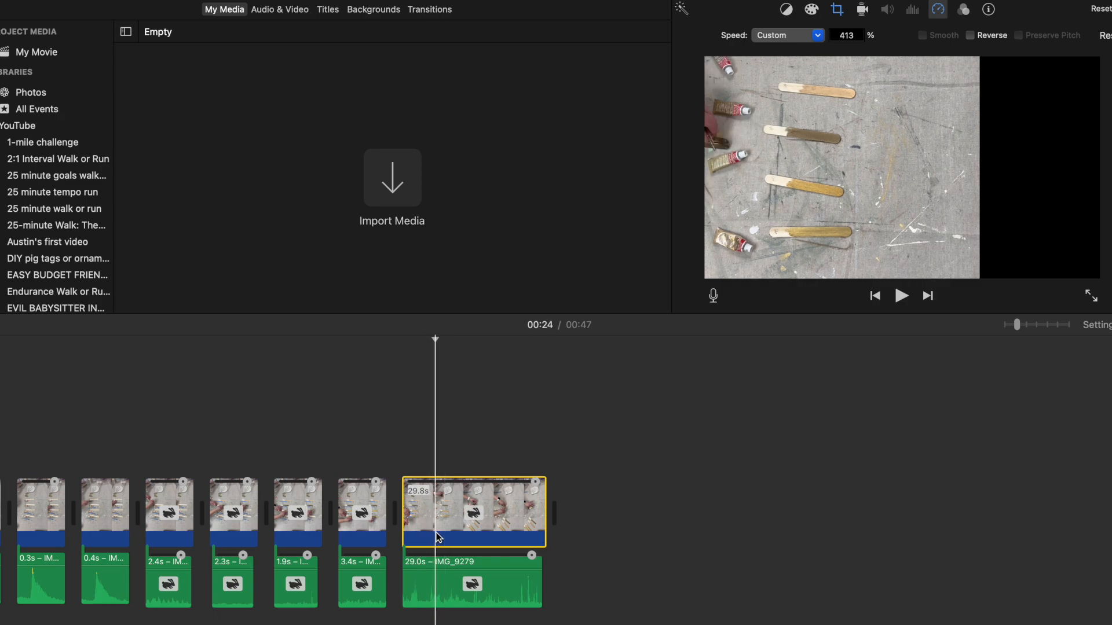
right_click(437, 536)
left_click(469, 498)
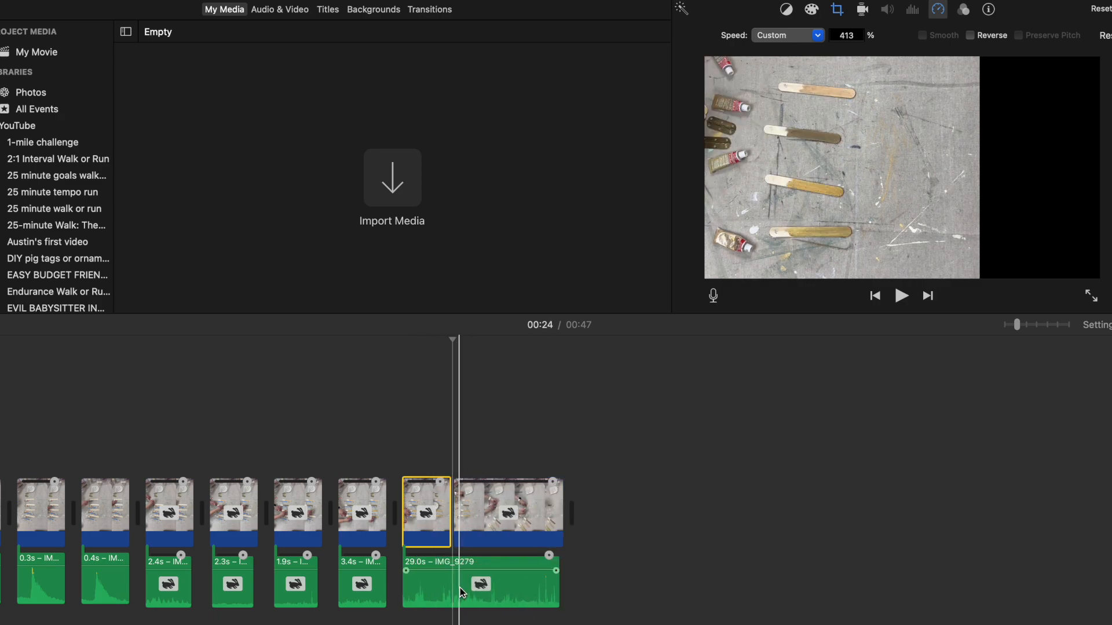
Step: Delete the 29.0 s audio clip and the 22.8 s video piece after the split
left_click(436, 594)
key("Delete")
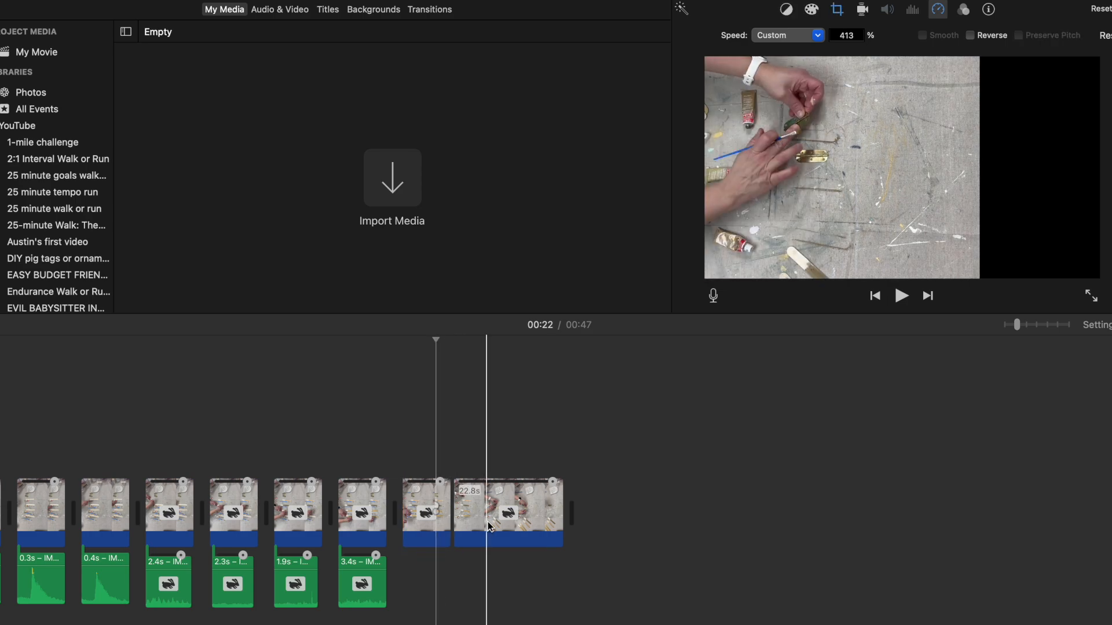
key("Delete")
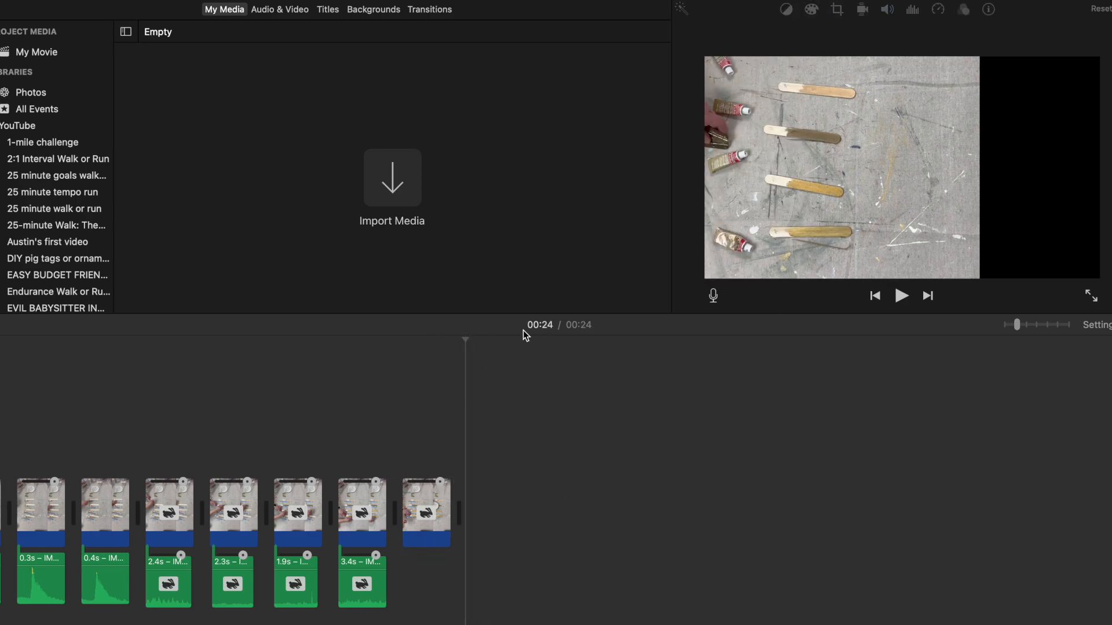
scroll(216, 550, "left", 8)
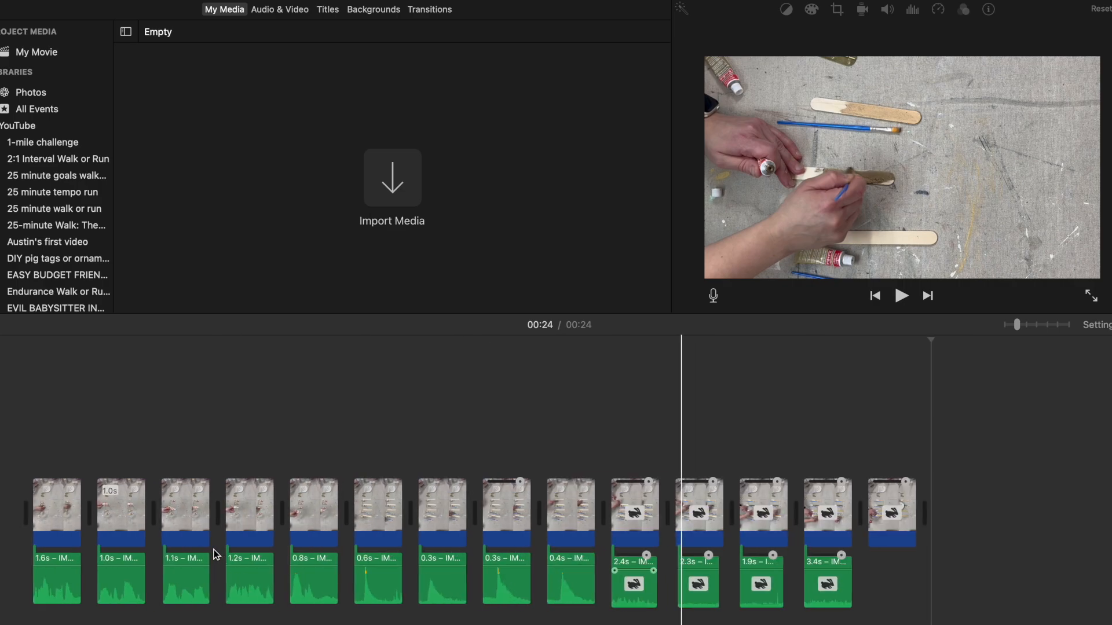